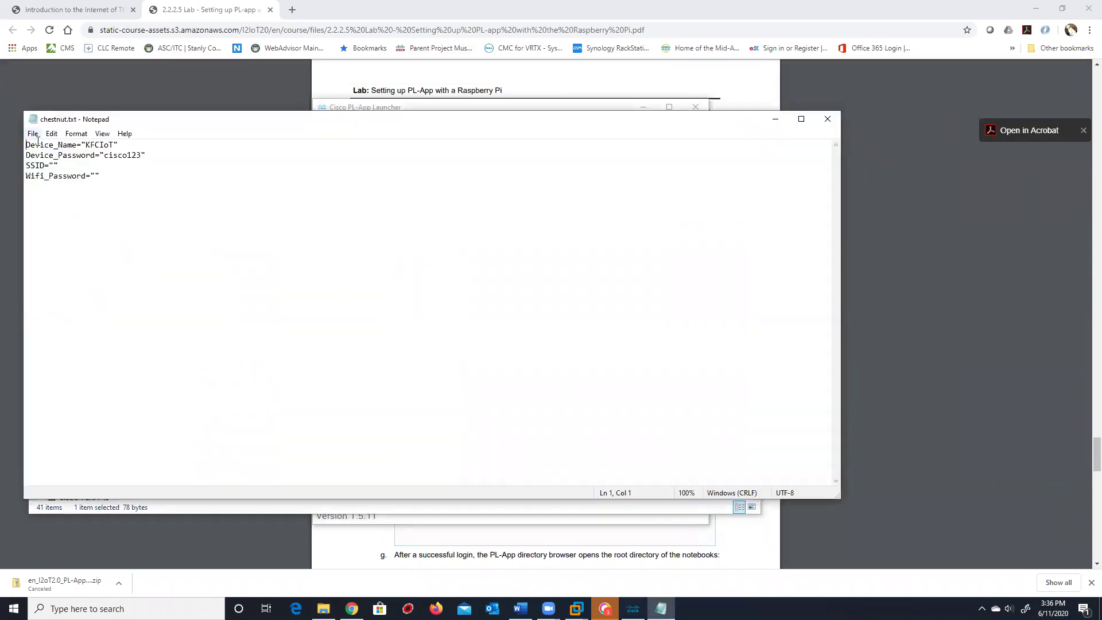
Copy the name KFCIoT from chestnut.txt and add it to the Launcher's available devices
drag(114, 145, 85, 145)
right_click(99, 145)
click(132, 182)
key(alt+Tab)
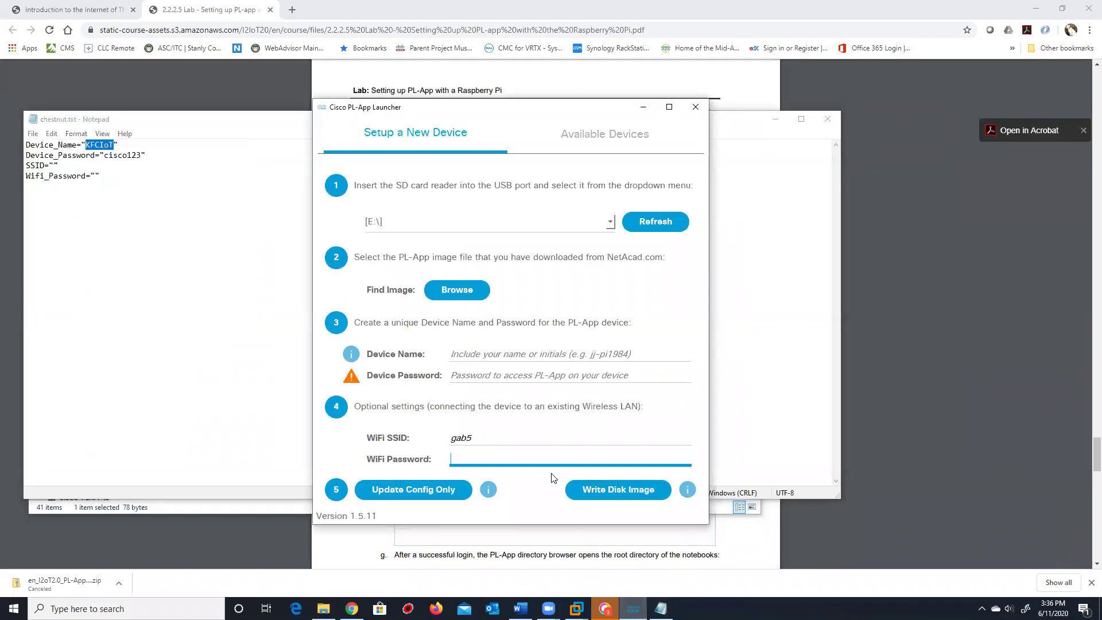
click(597, 138)
click(635, 490)
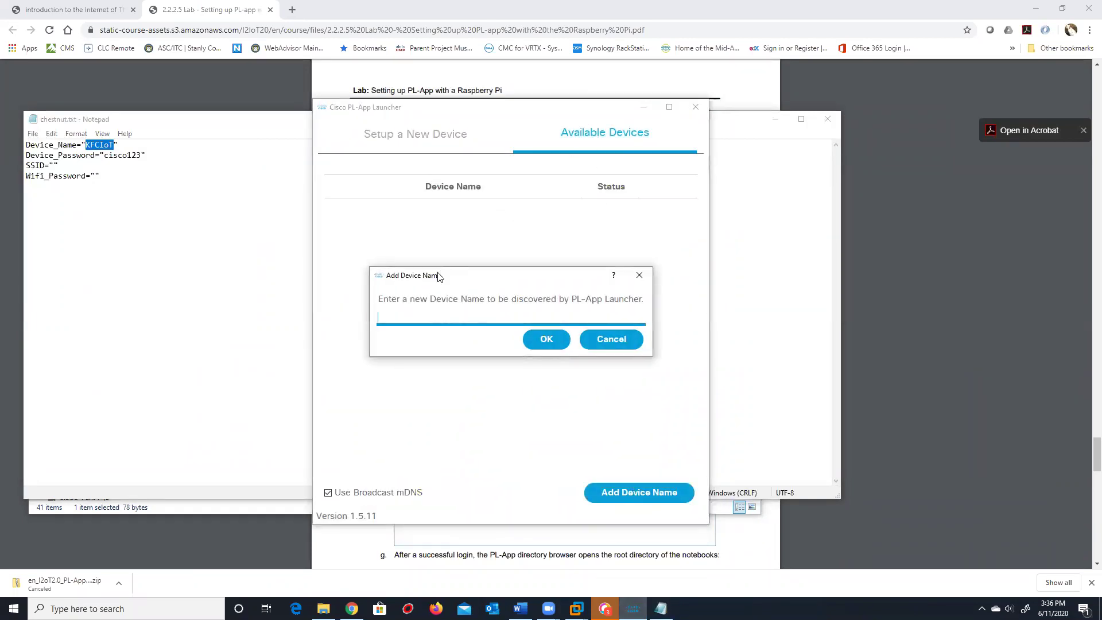
key(ctrl+v)
click(556, 343)
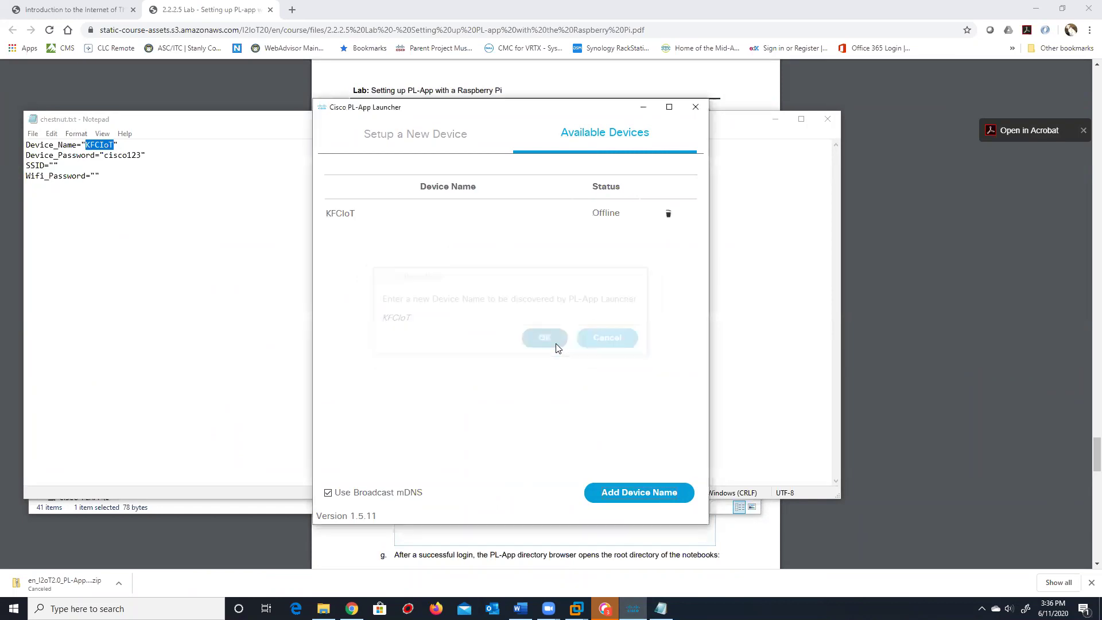
Close chestnut.txt, the PL-App Launcher and the SD card folder window
click(820, 121)
click(697, 109)
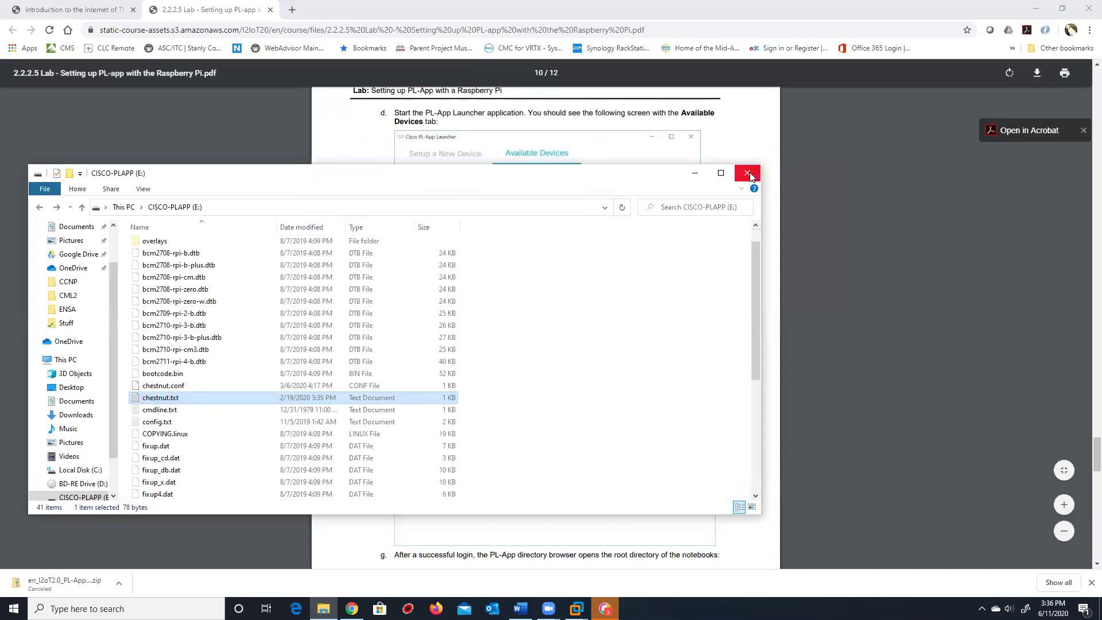
click(747, 173)
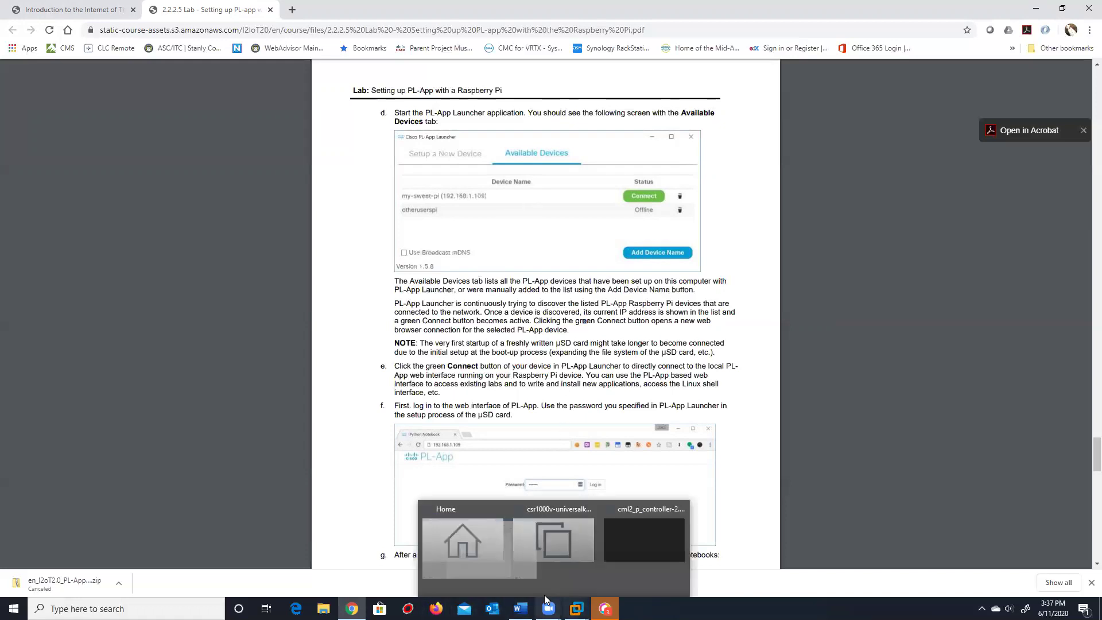
Bring the PL-App Launcher back and move it to the right of the lab PDF
click(138, 601)
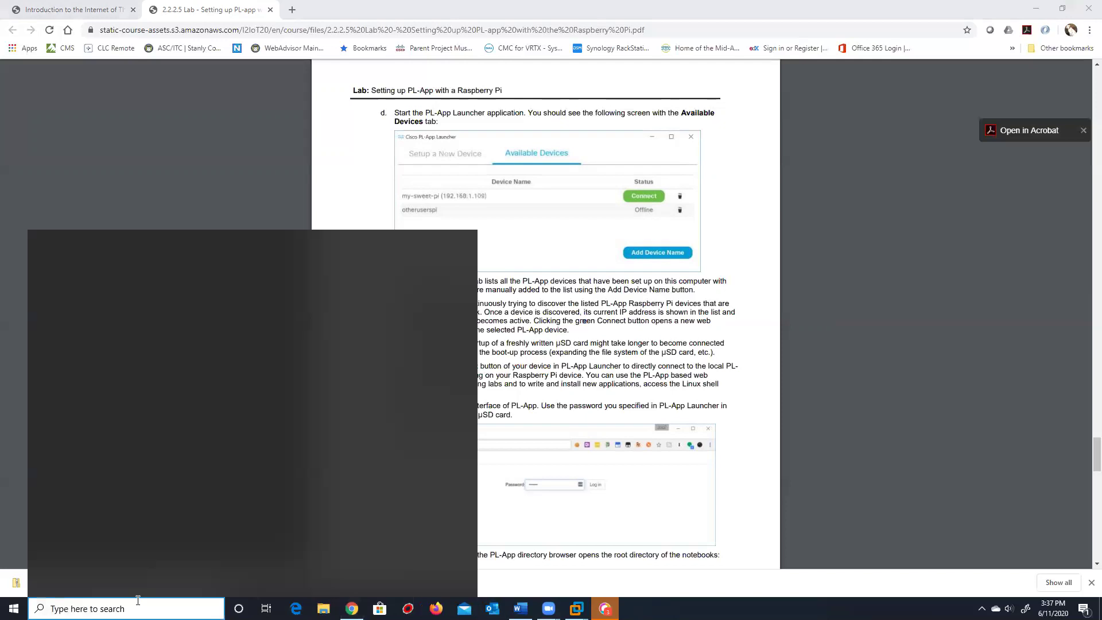
key(BackSpace)
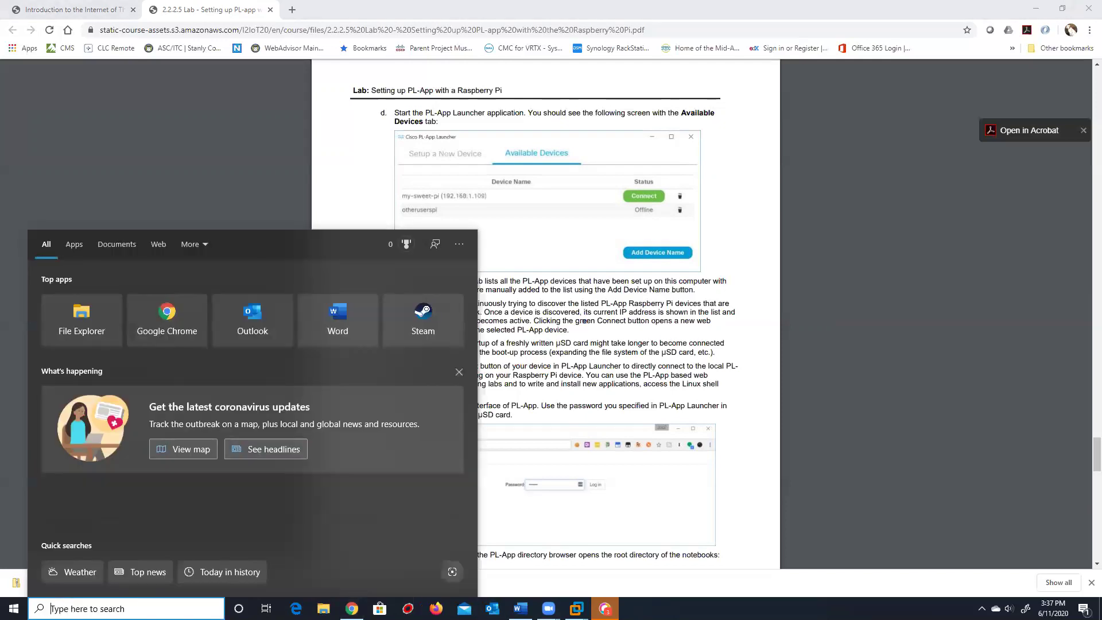
key(alt+Tab)
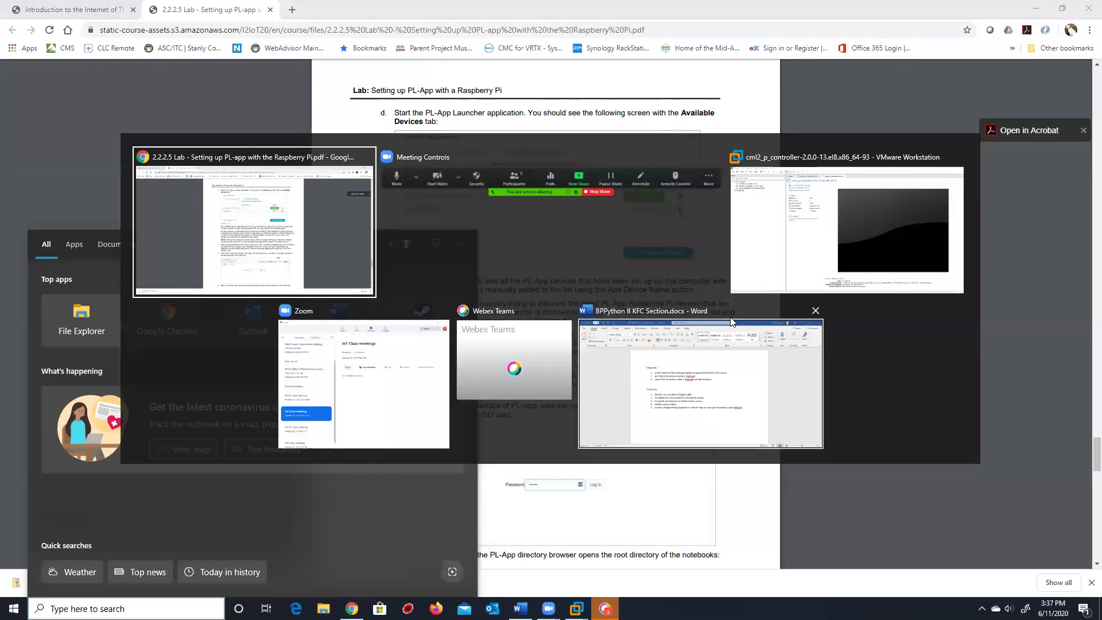
click(586, 221)
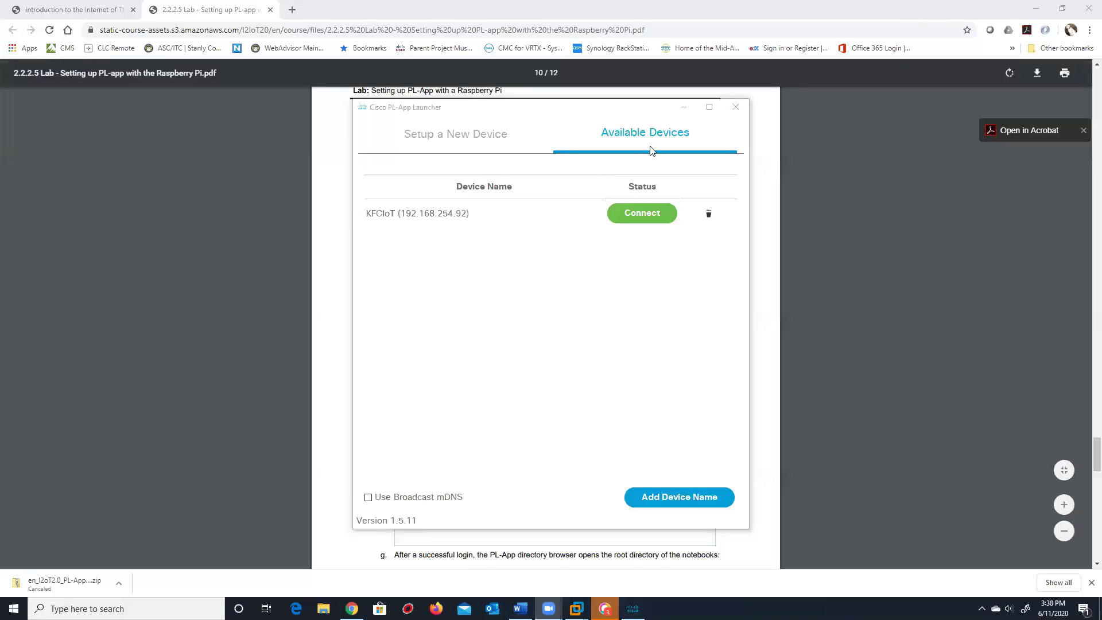
drag(610, 109, 779, 118)
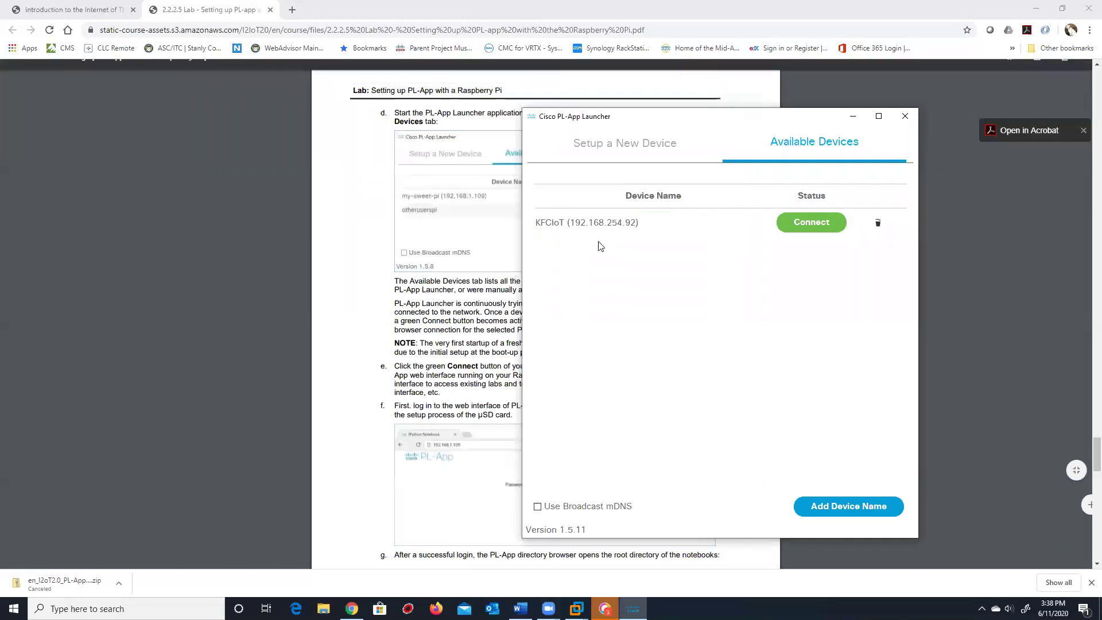
Connect to KFCIoT and log in with the device password, declining to save it
click(792, 225)
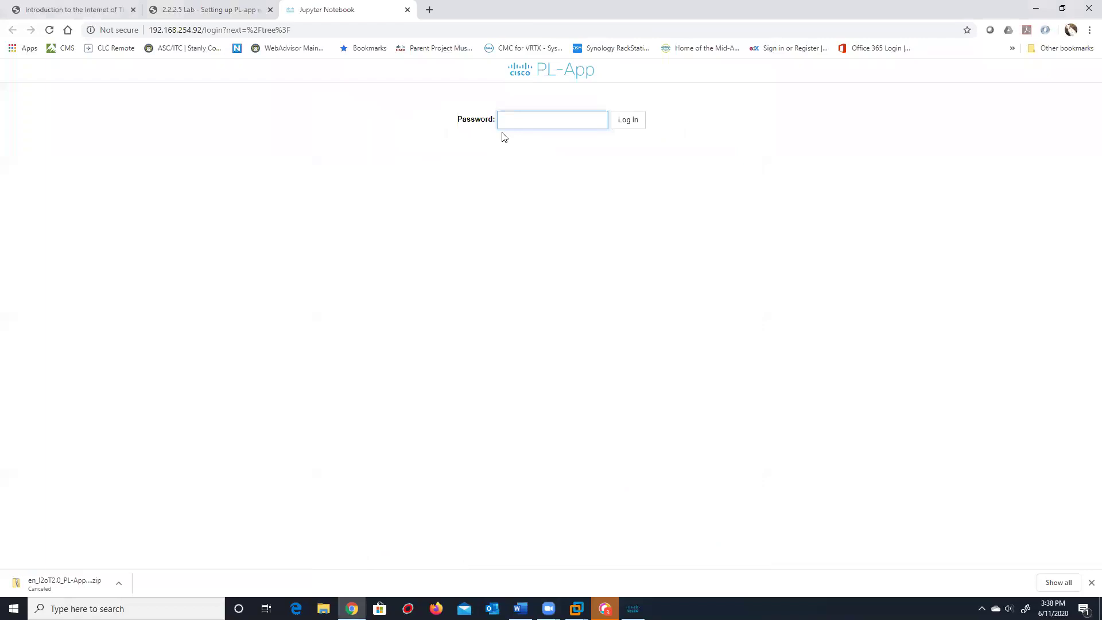
text(cisco)
key(Return)
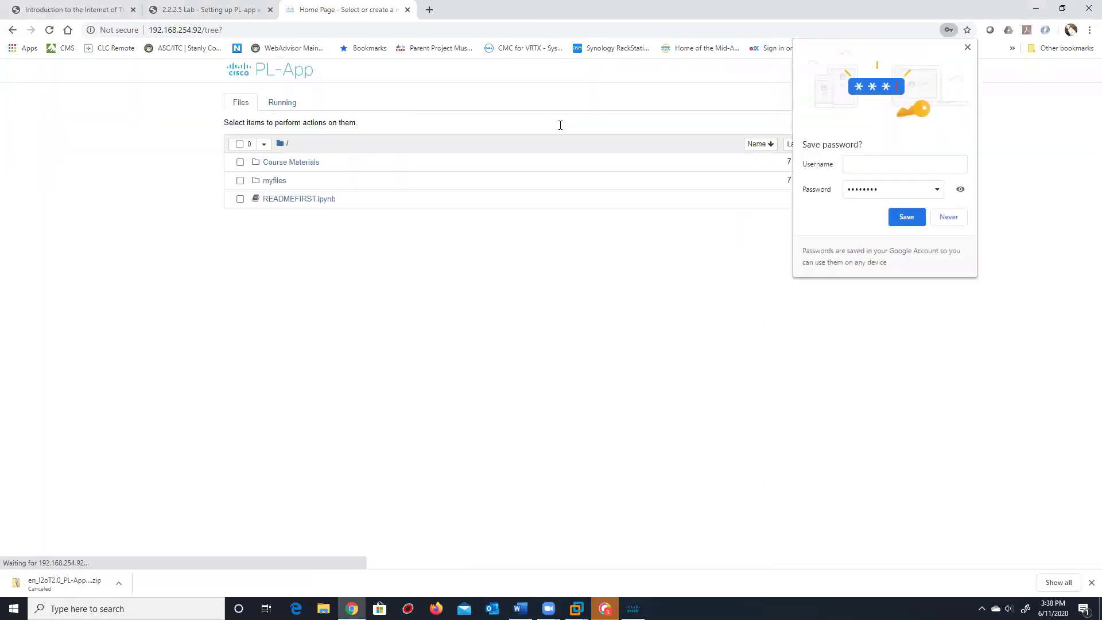
click(967, 47)
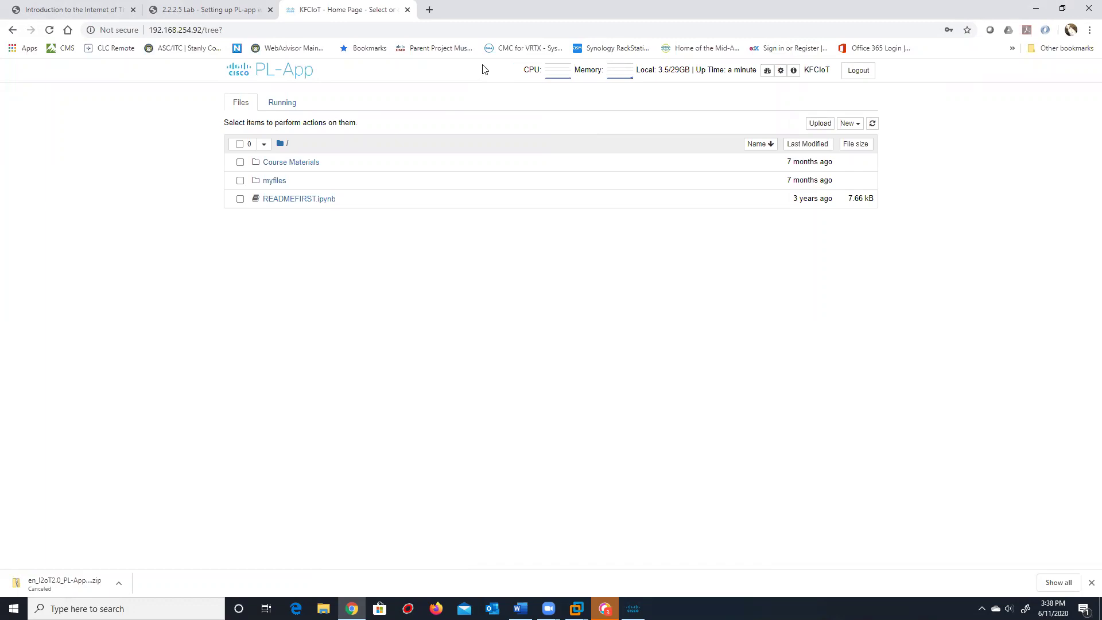
Browse Course Materials > 0. Introduction to IoT and confirm the Running tab lists nothing
click(280, 163)
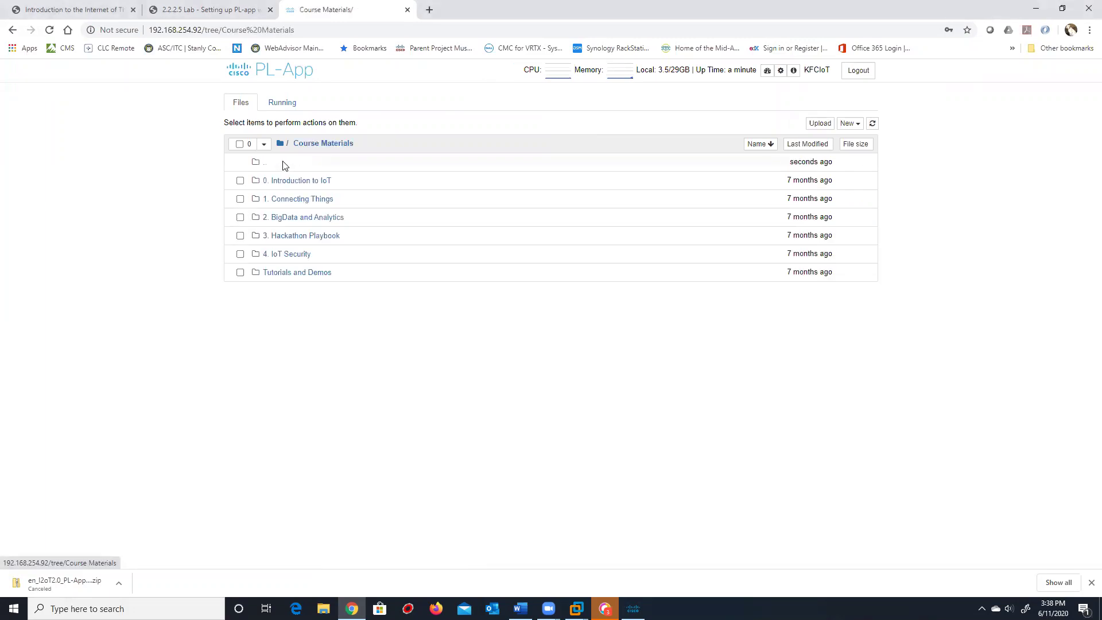
click(296, 181)
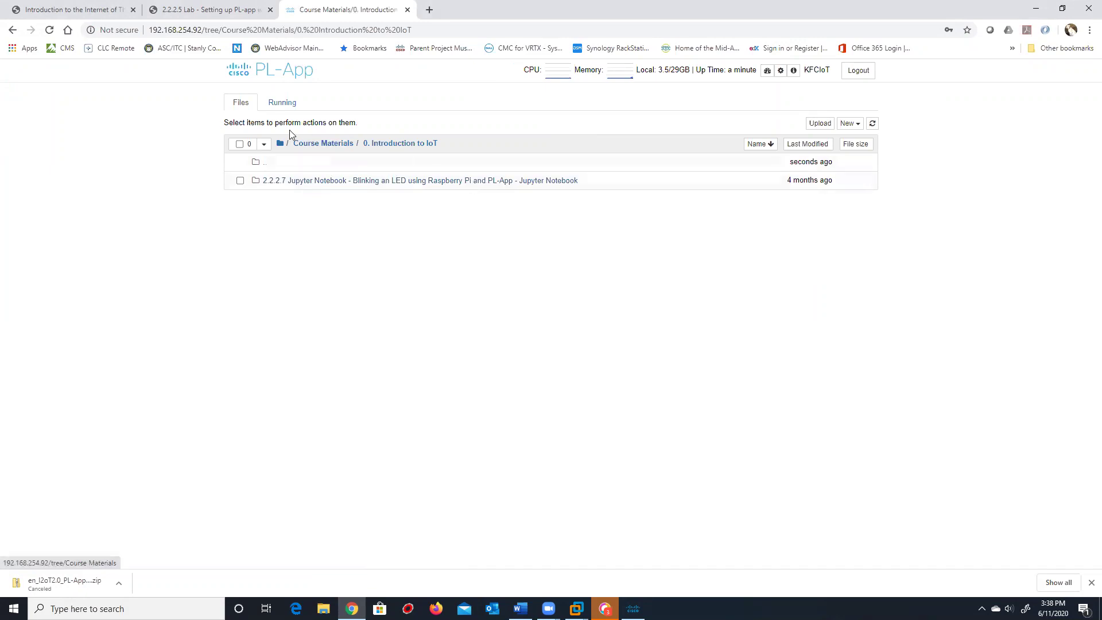
click(282, 103)
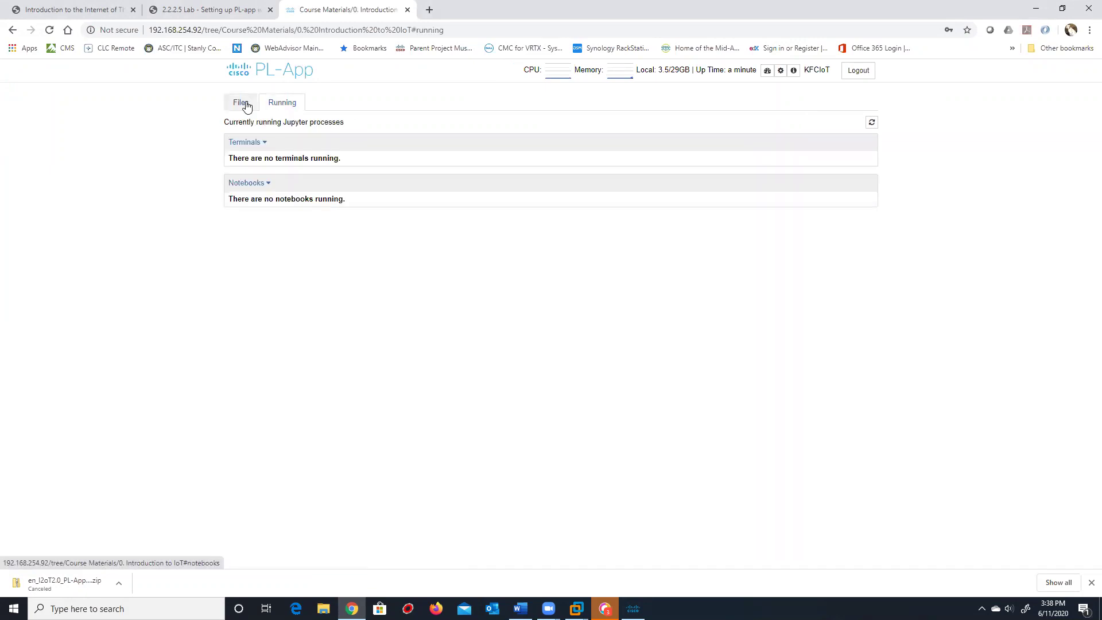
click(254, 144)
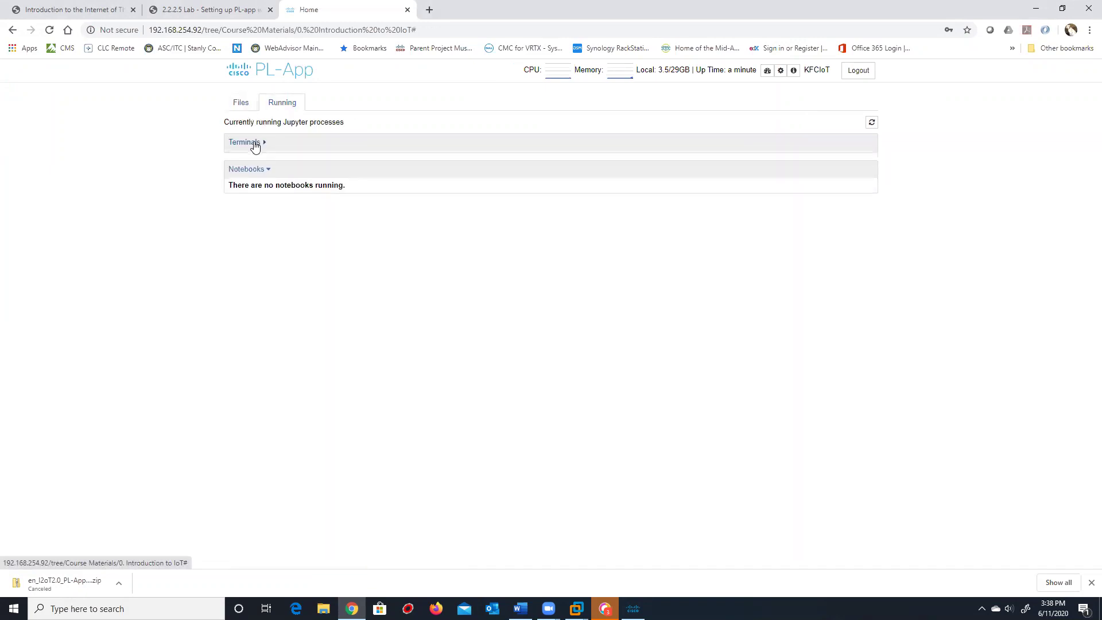
click(255, 144)
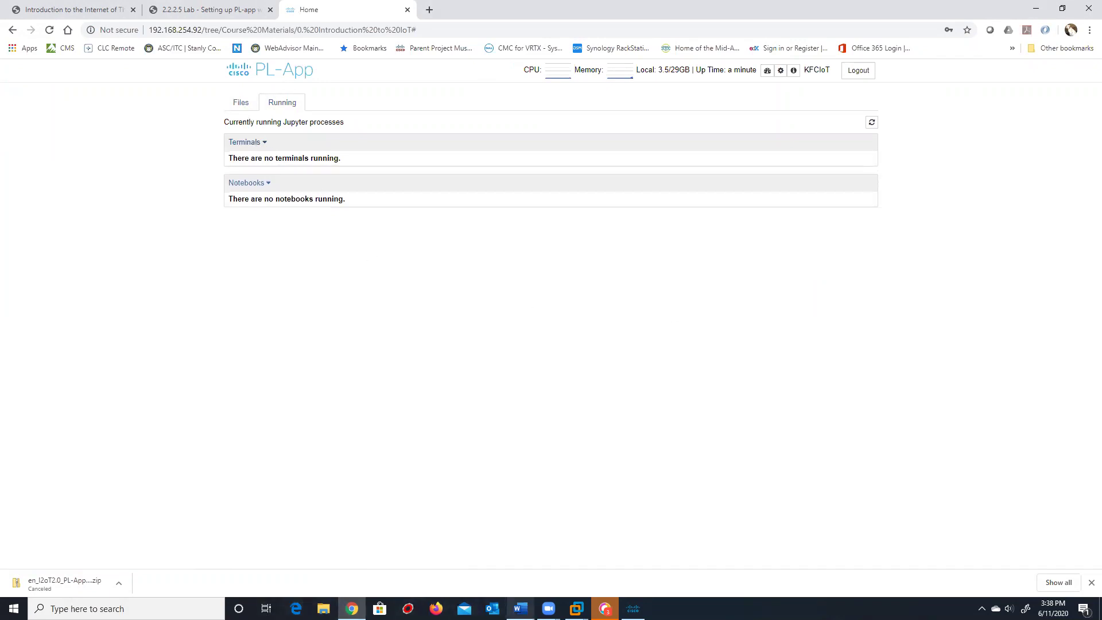
click(352, 608)
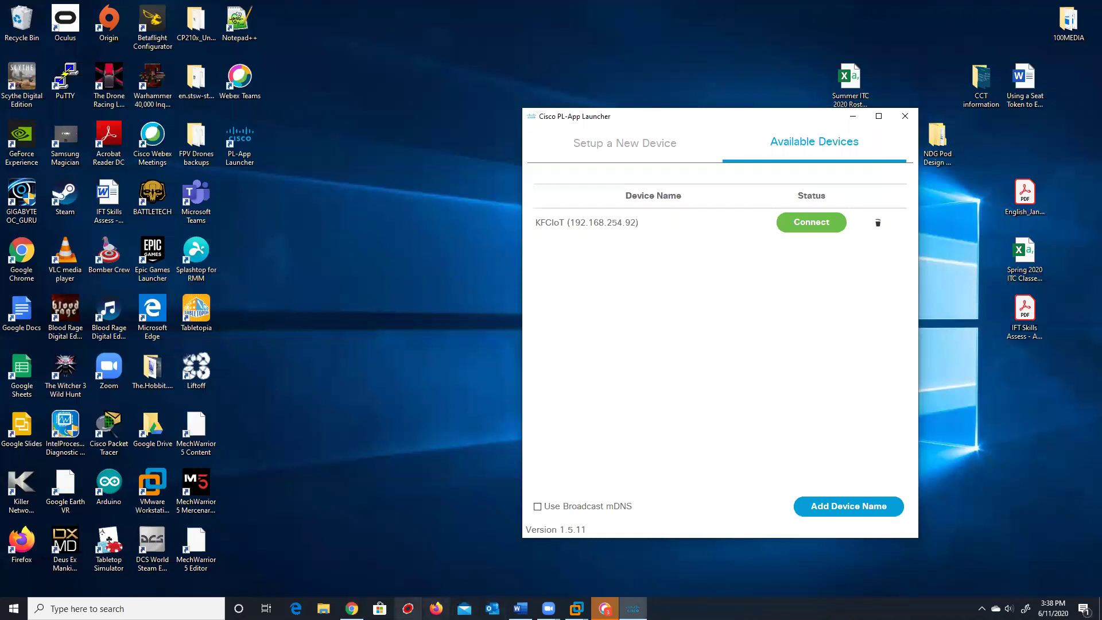
click(352, 608)
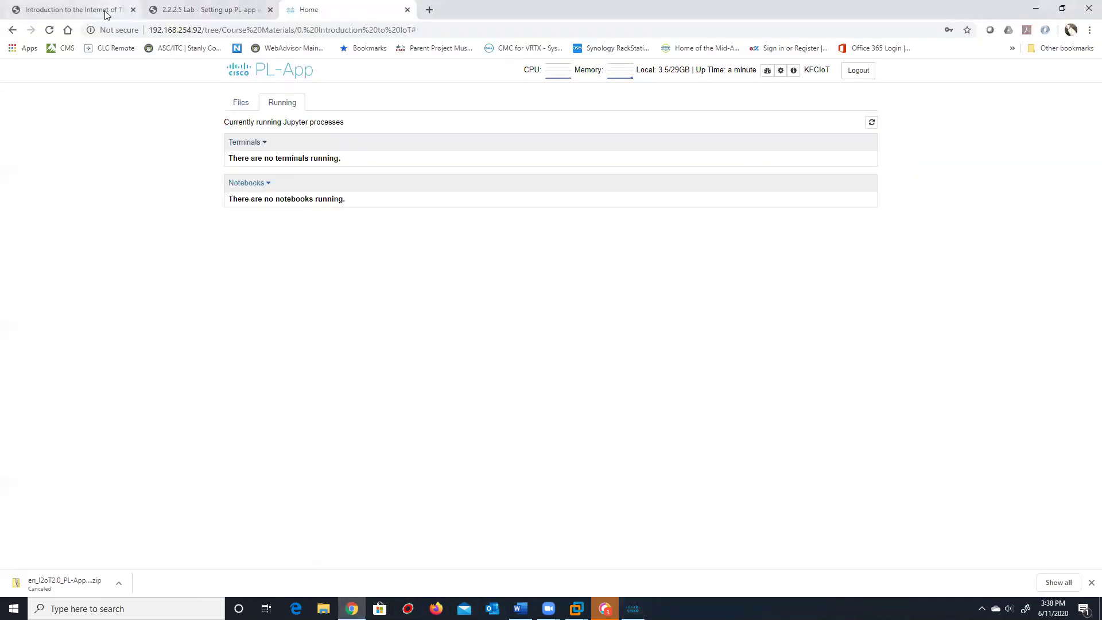
click(185, 10)
Move from the setup lab to the Using a PL-App Notebook lab guide in the IoT course
scroll(531, 387, down, 12)
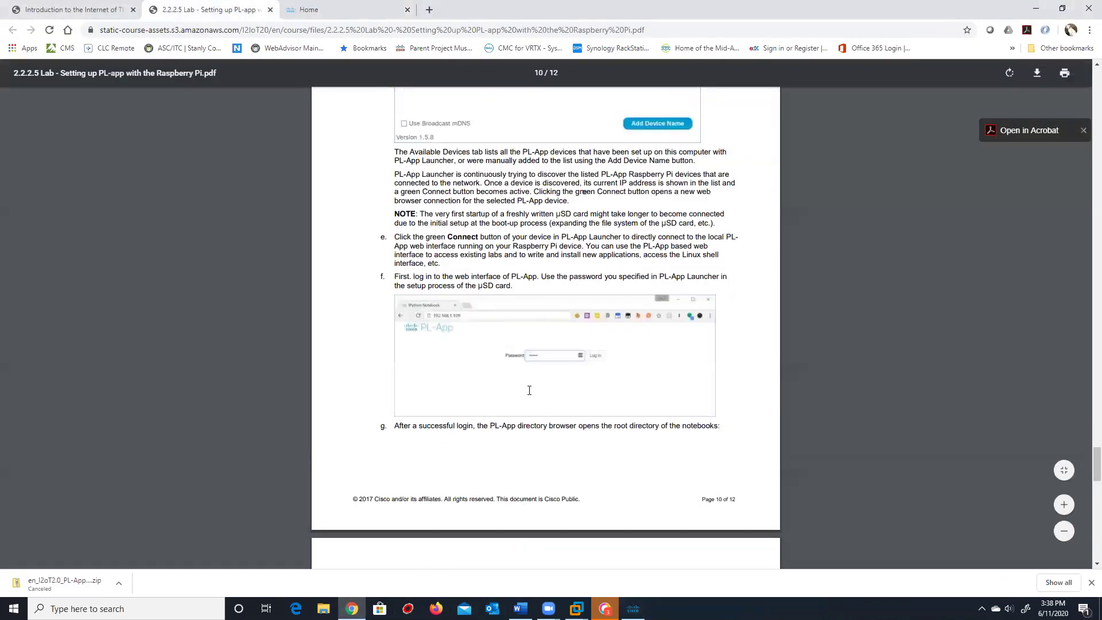
scroll(535, 387, down, 10)
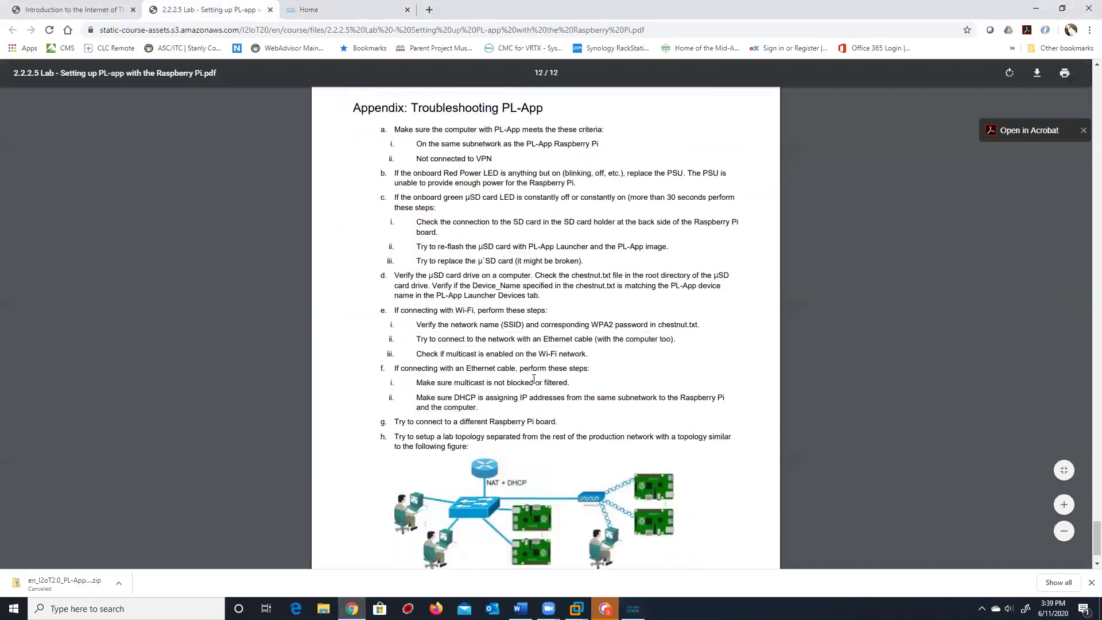
scroll(535, 378, up, 1)
scroll(534, 376, down, 1)
scroll(532, 372, up, 4)
scroll(532, 372, up, 8)
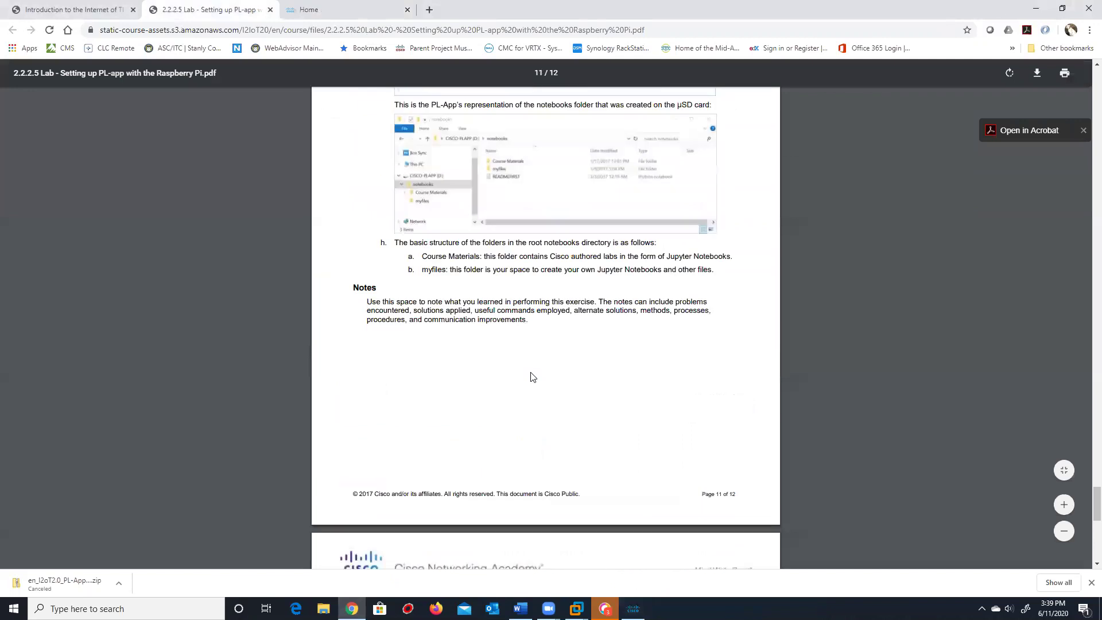
click(66, 8)
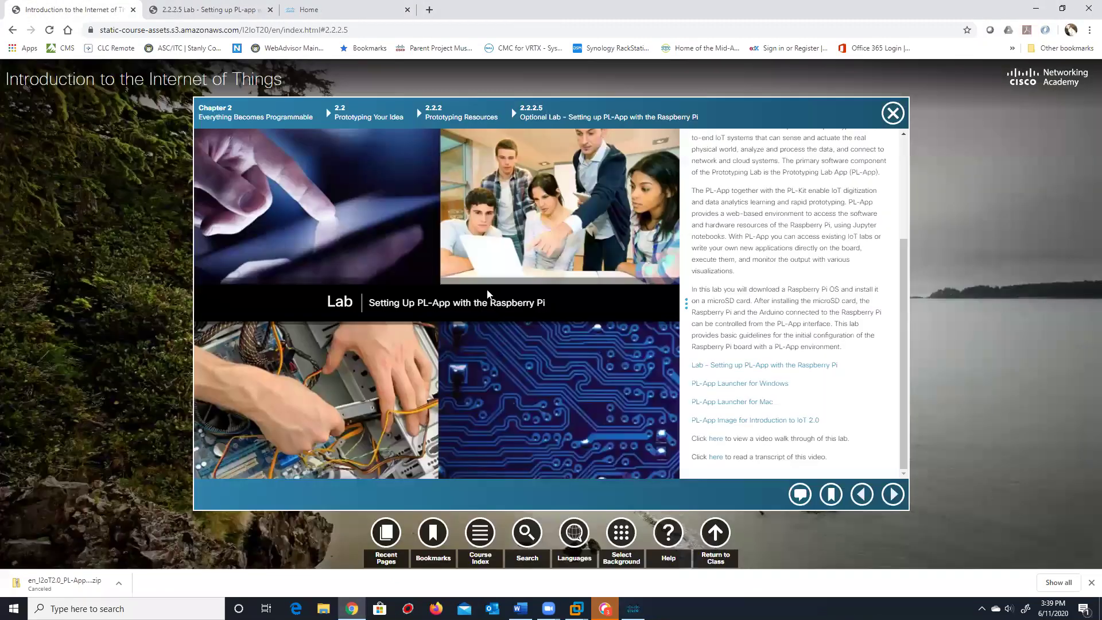
click(903, 495)
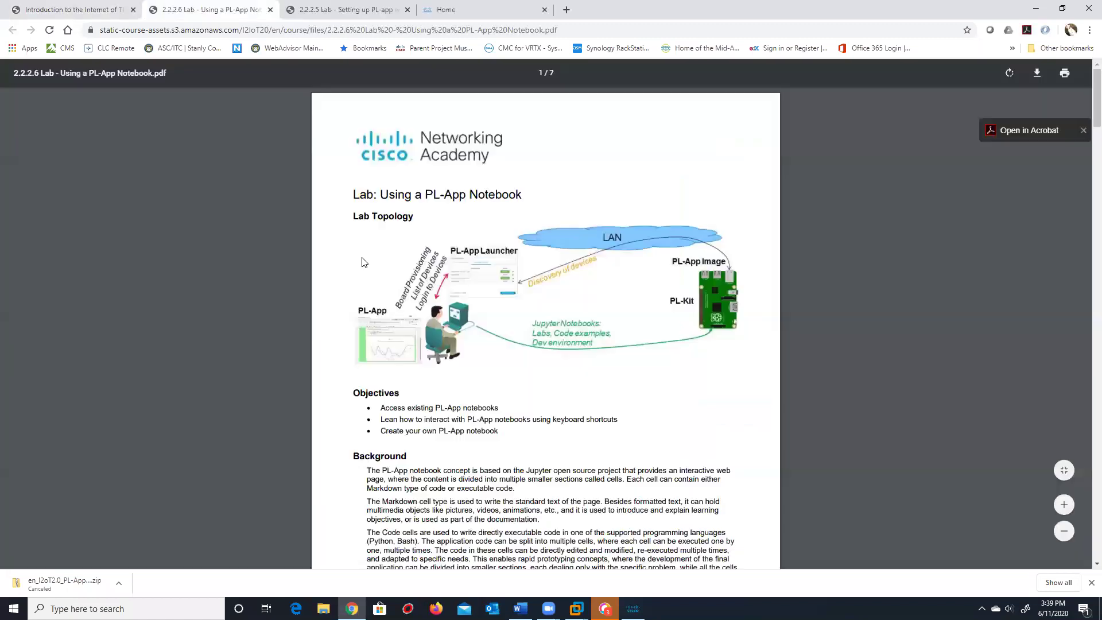
Scroll the 2.2.2.6 guide to page 4, Step 2: Access a PL-App Notebook
scroll(512, 304, down, 3)
scroll(512, 304, down, 7)
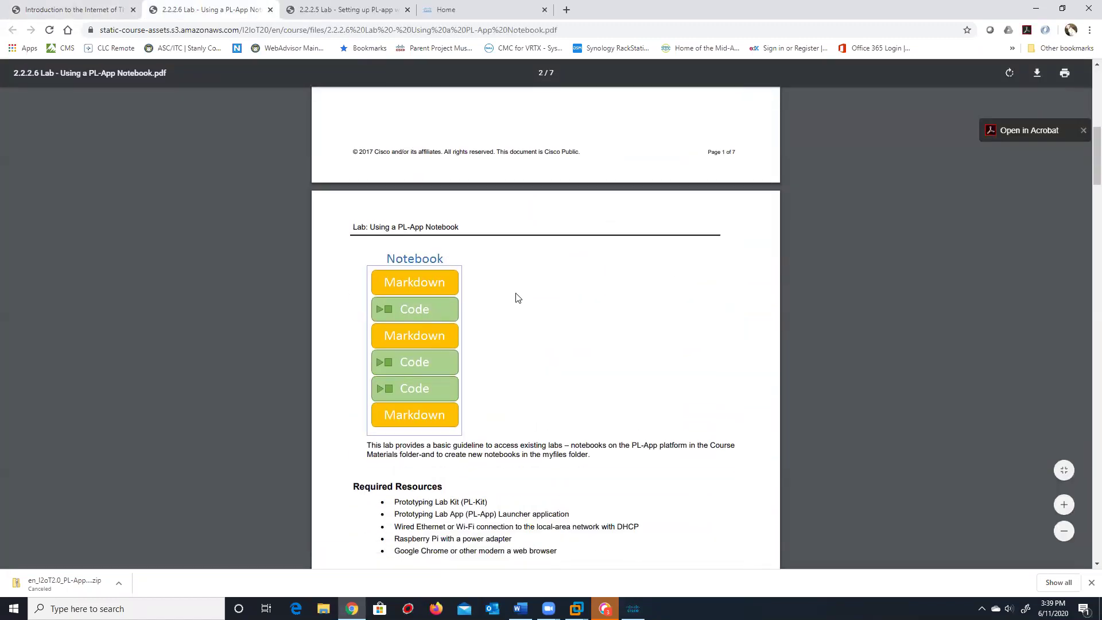
scroll(438, 274, down, 2)
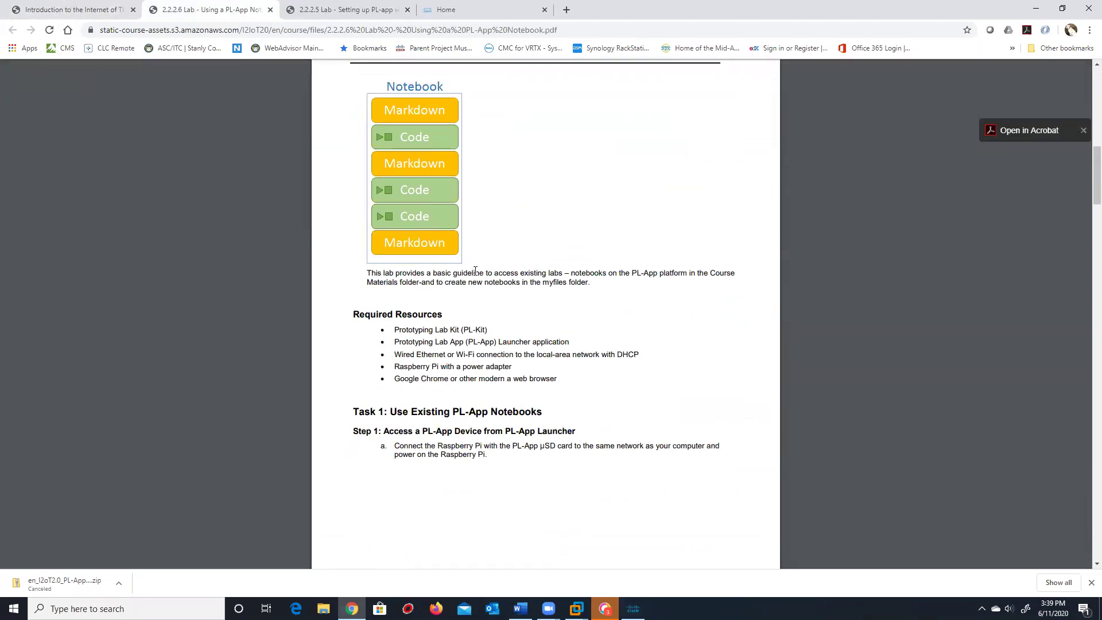
scroll(476, 270, down, 2)
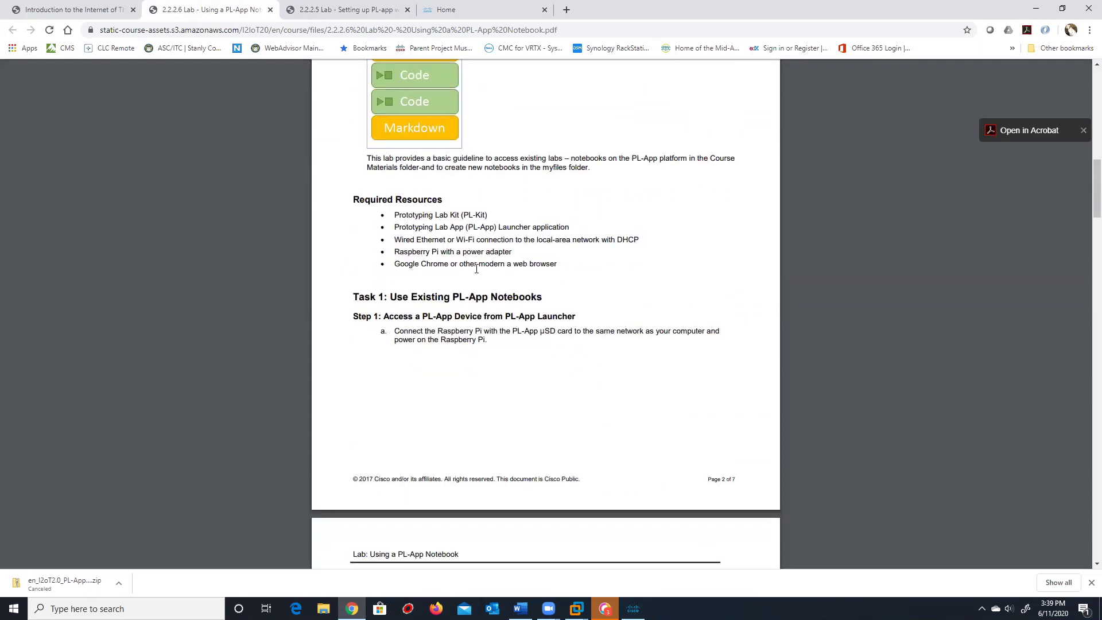
scroll(476, 269, down, 2)
scroll(497, 220, down, 9)
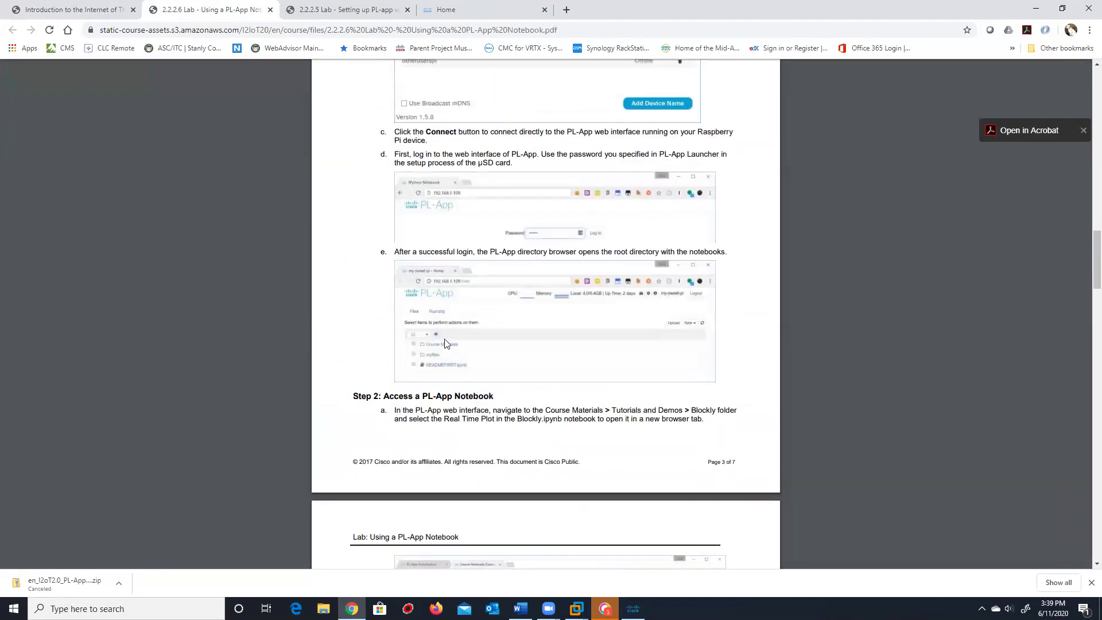
scroll(506, 265, down, 5)
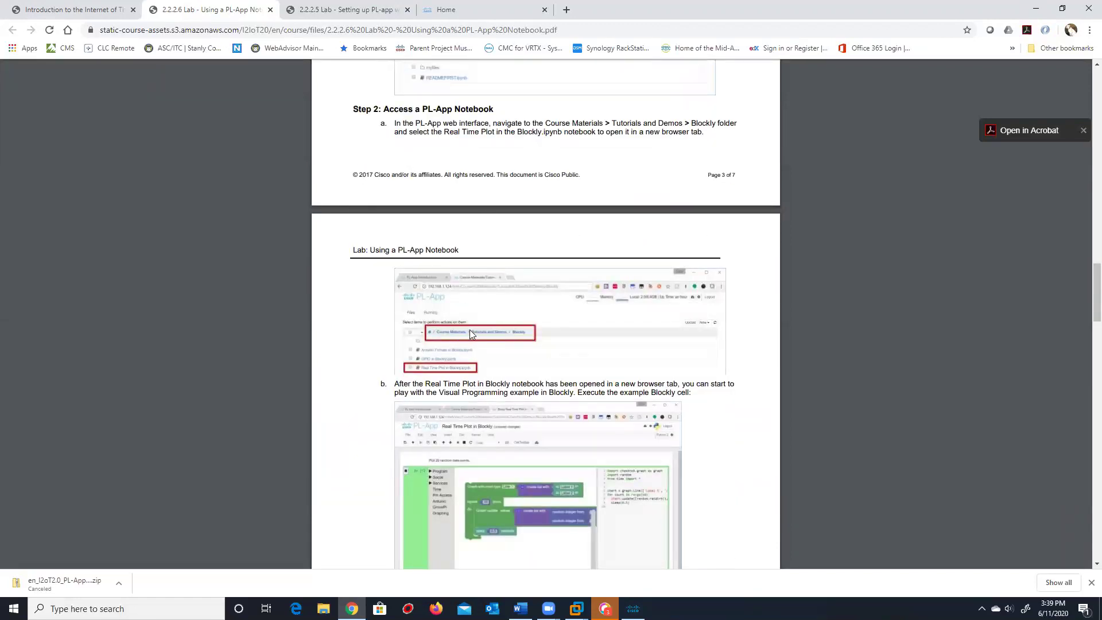
click(633, 609)
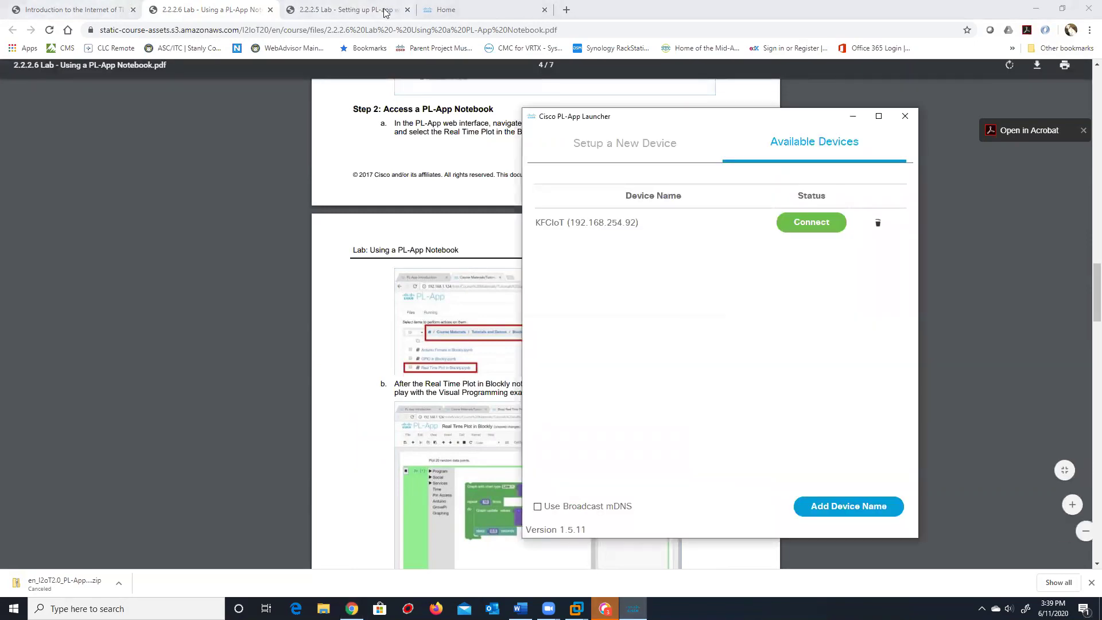
Open Course Materials > Tutorials and Demos > Blockly > Arduino Firmata in Blockly
click(446, 10)
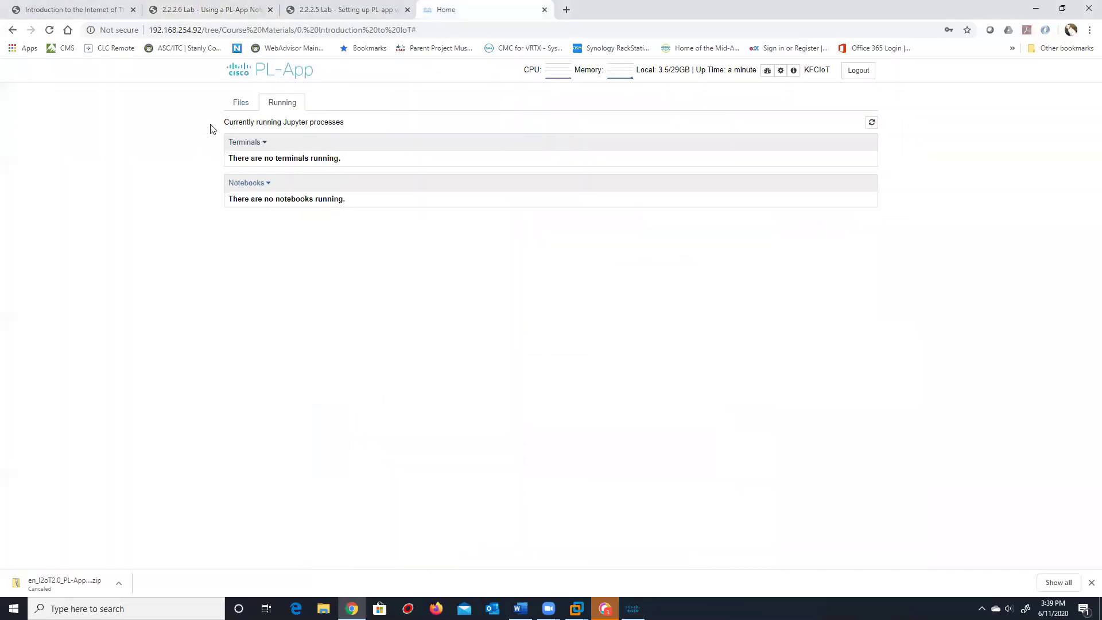
click(239, 102)
click(286, 162)
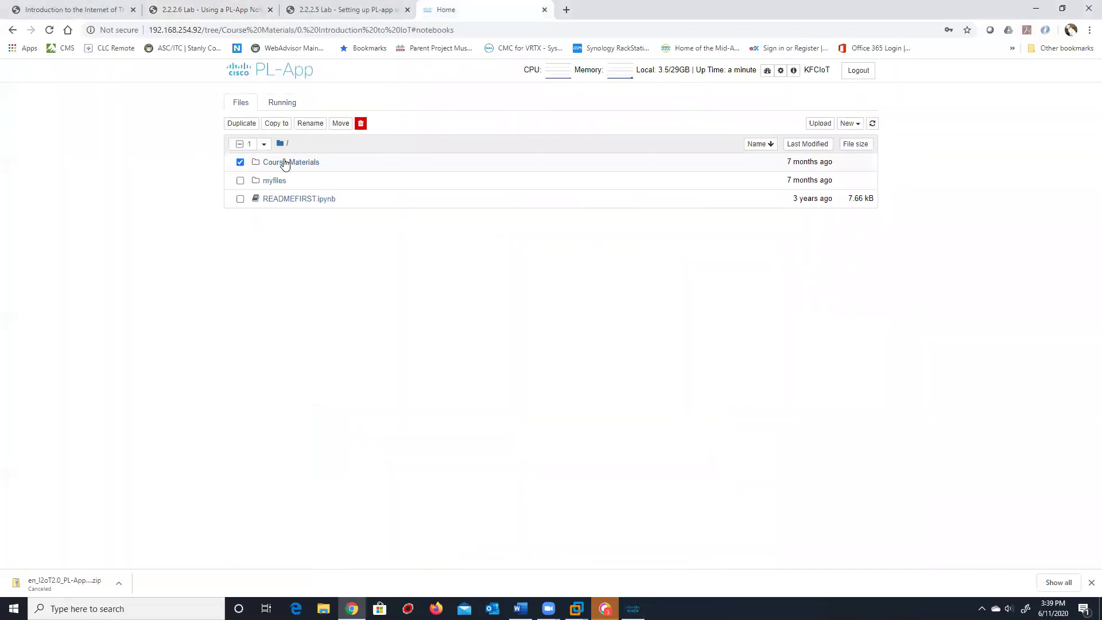
click(273, 271)
click(274, 180)
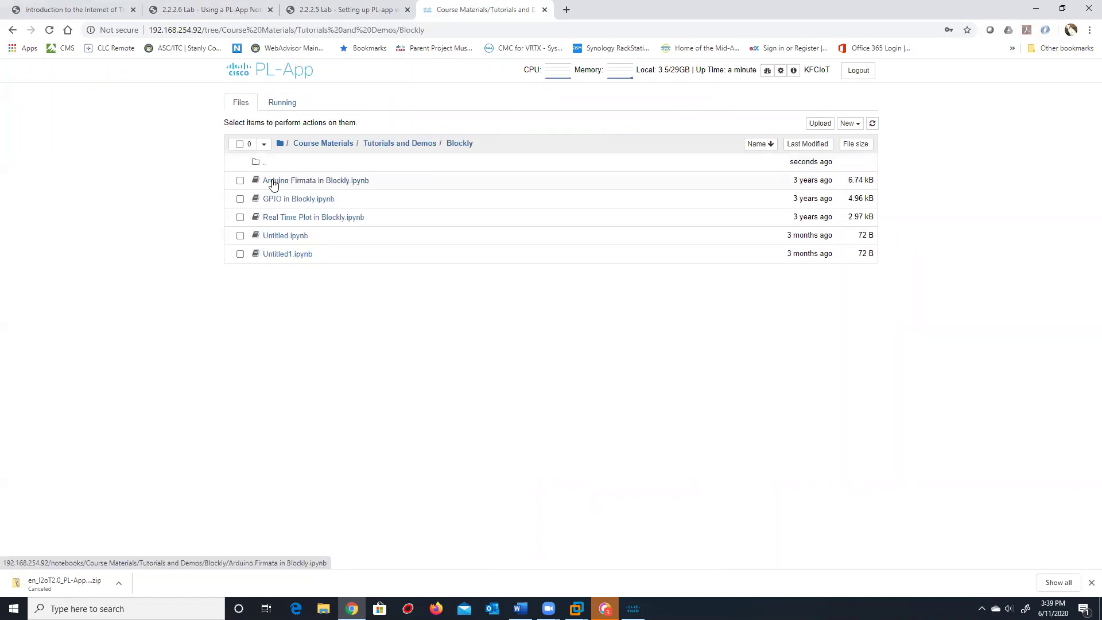
click(273, 180)
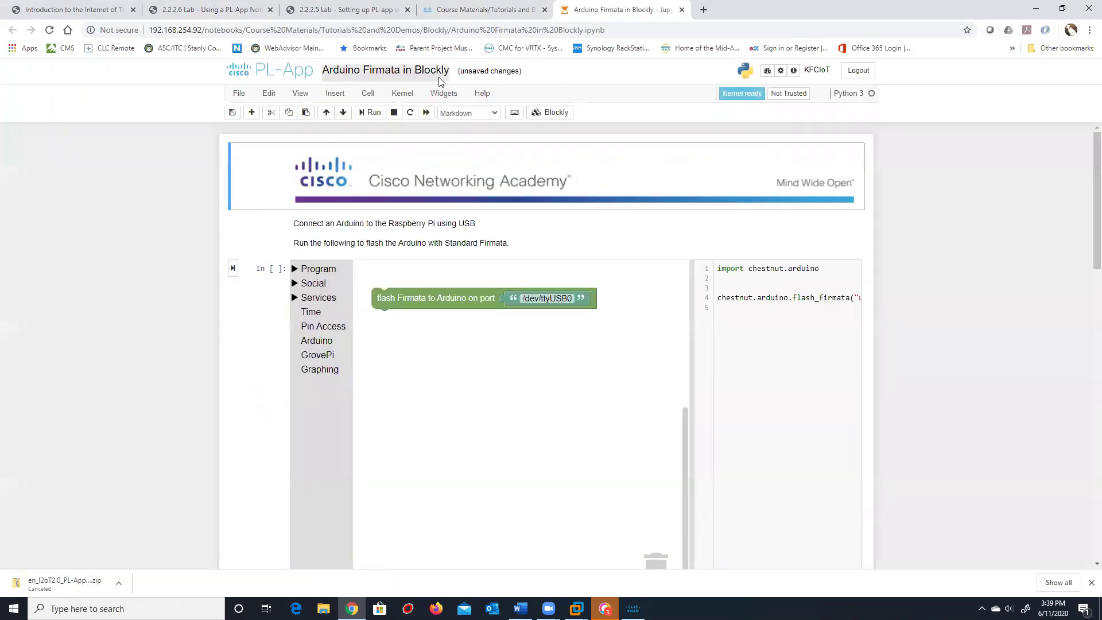
Go back up to Tutorials and Demos and open Python > Plot.ipynb
click(431, 6)
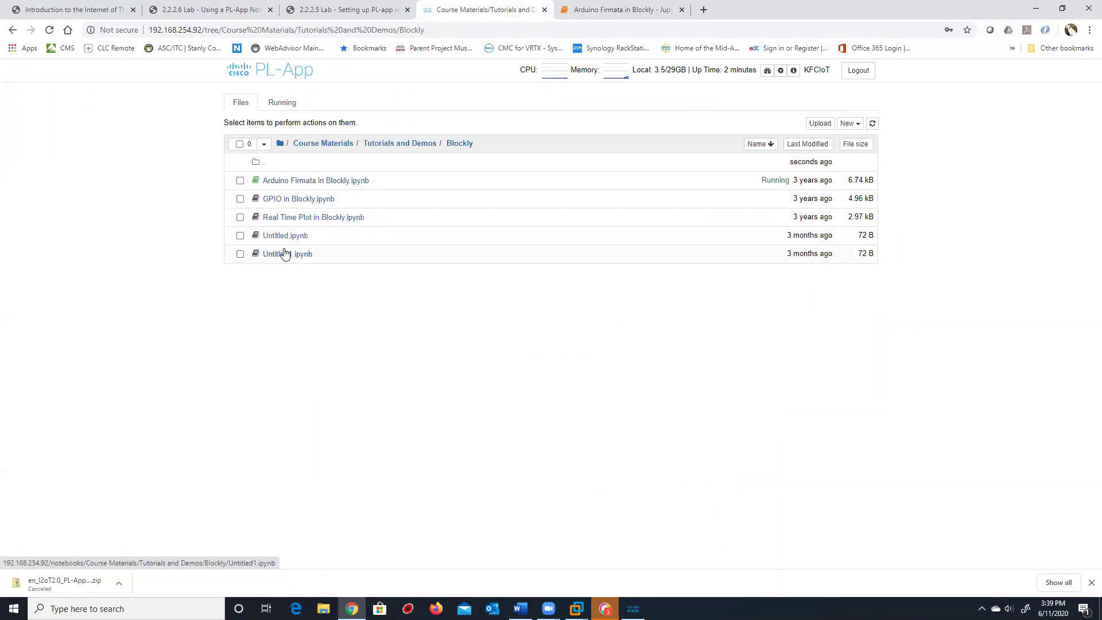
click(396, 145)
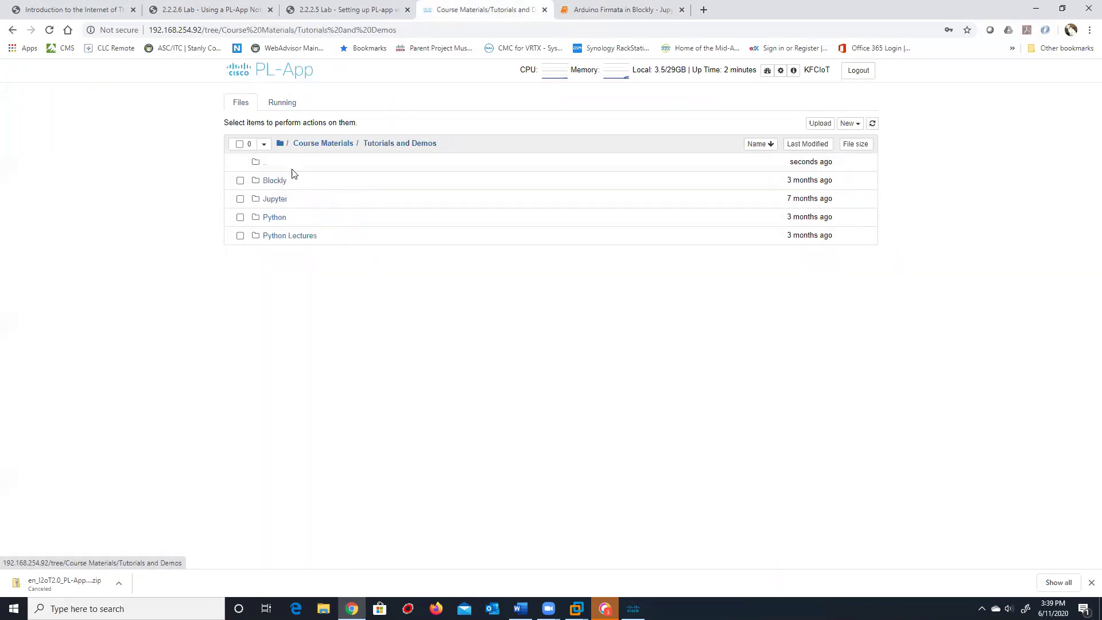
click(271, 218)
click(272, 217)
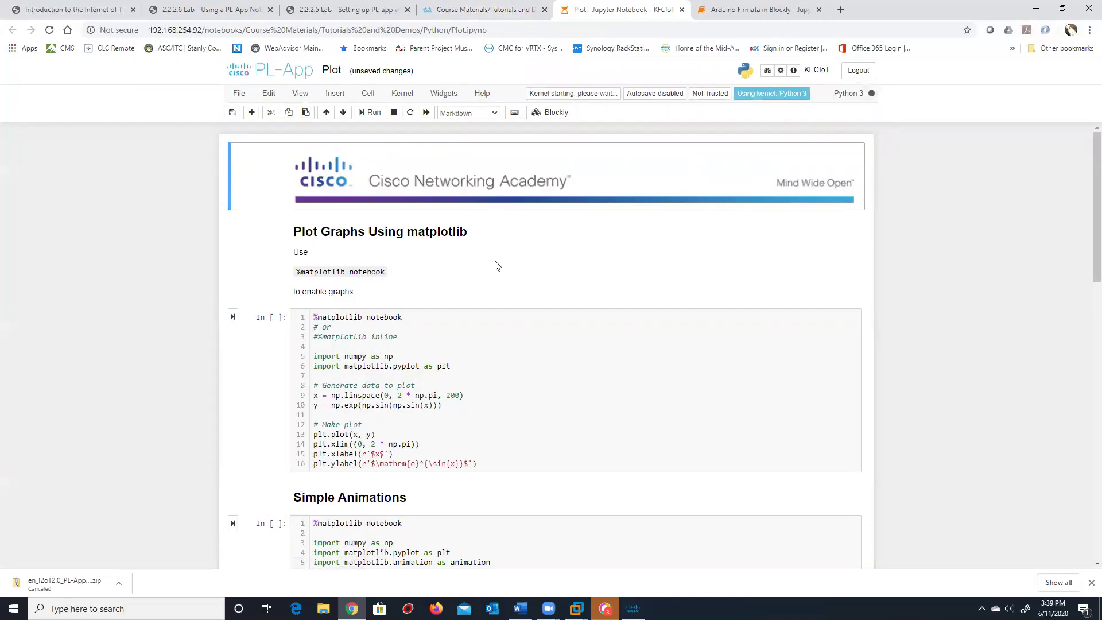
scroll(494, 266, down, 2)
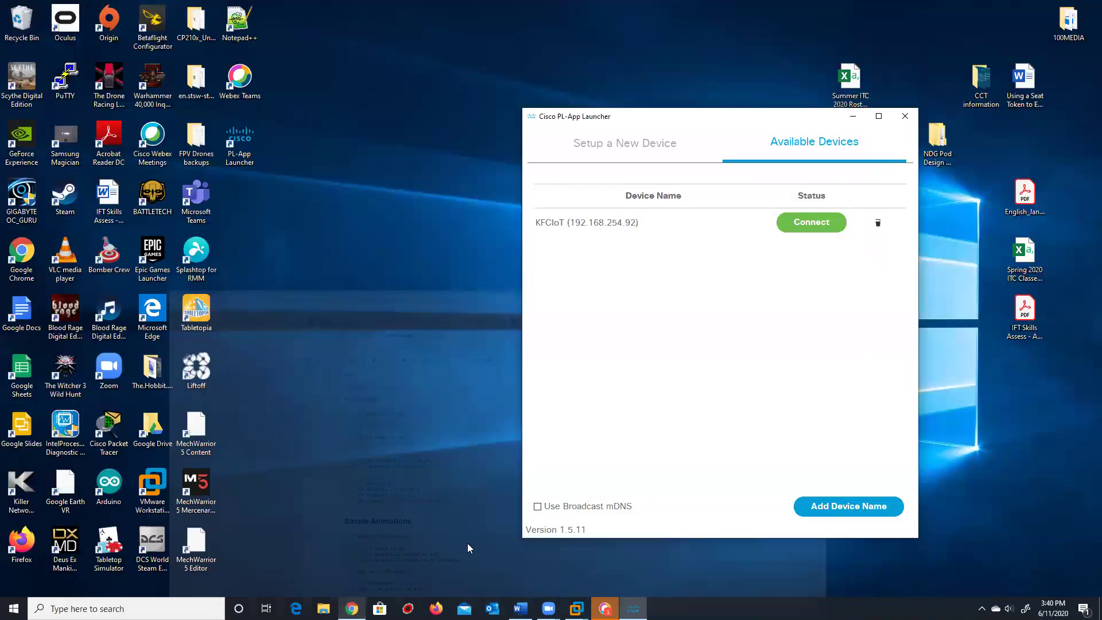
click(351, 608)
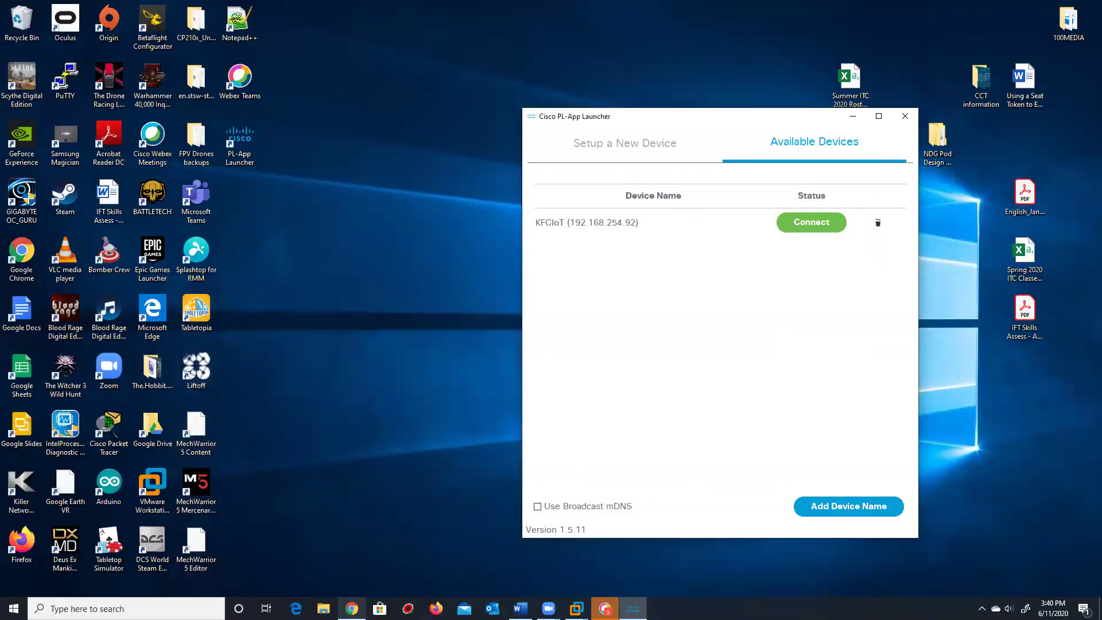
click(352, 608)
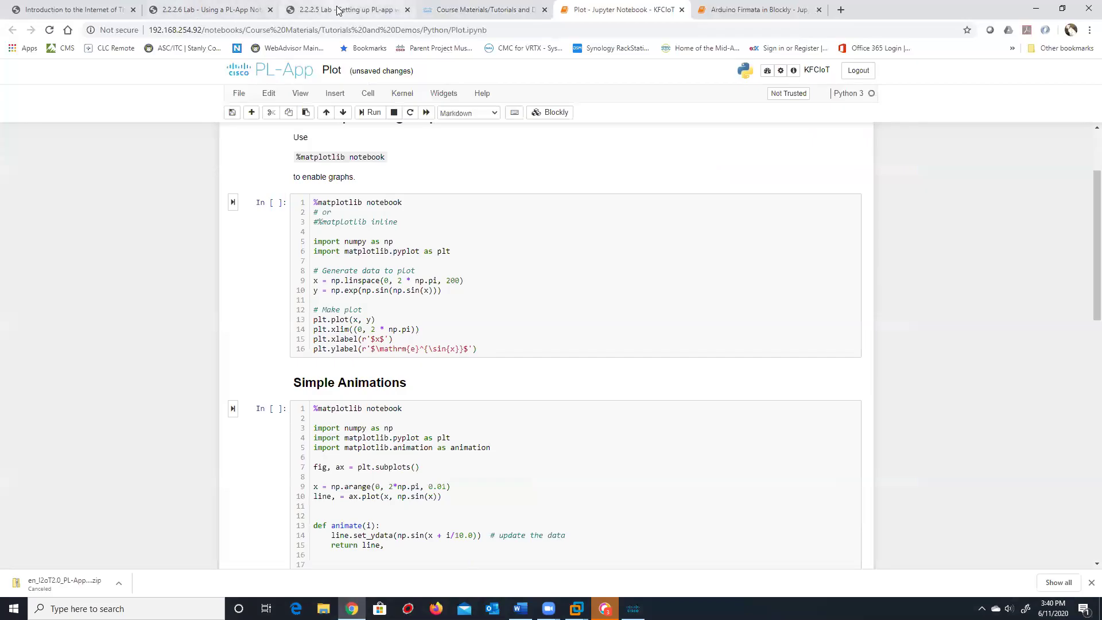
click(310, 9)
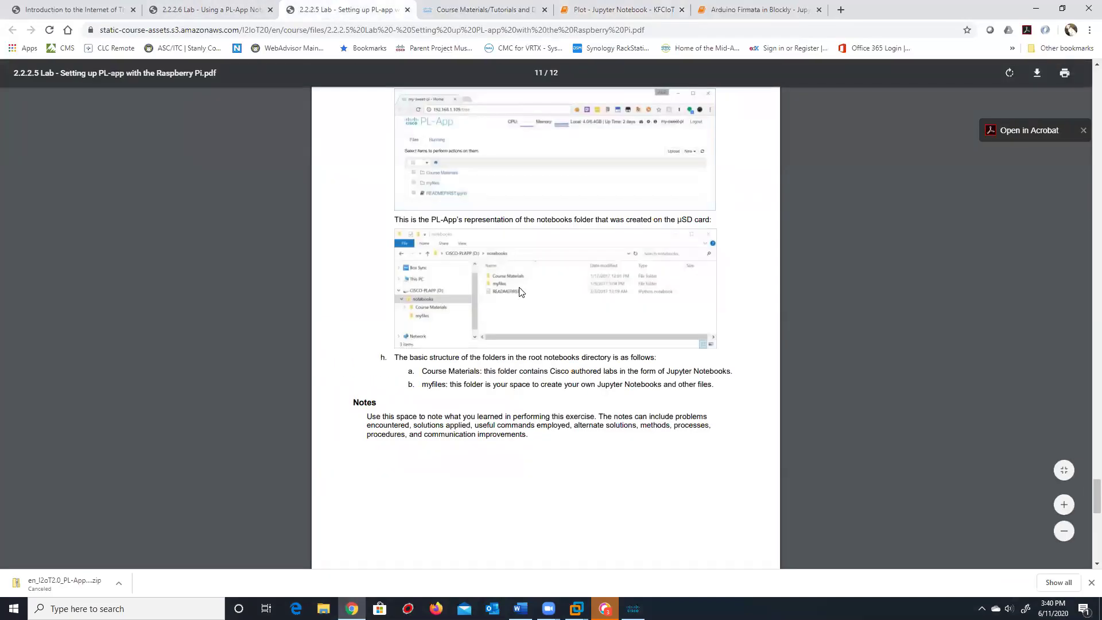
Close the 2.2.2.5 lab tab, read the Real Time Plot step, then close the Arduino Firmata notebook
click(407, 10)
click(210, 9)
scroll(534, 363, down, 4)
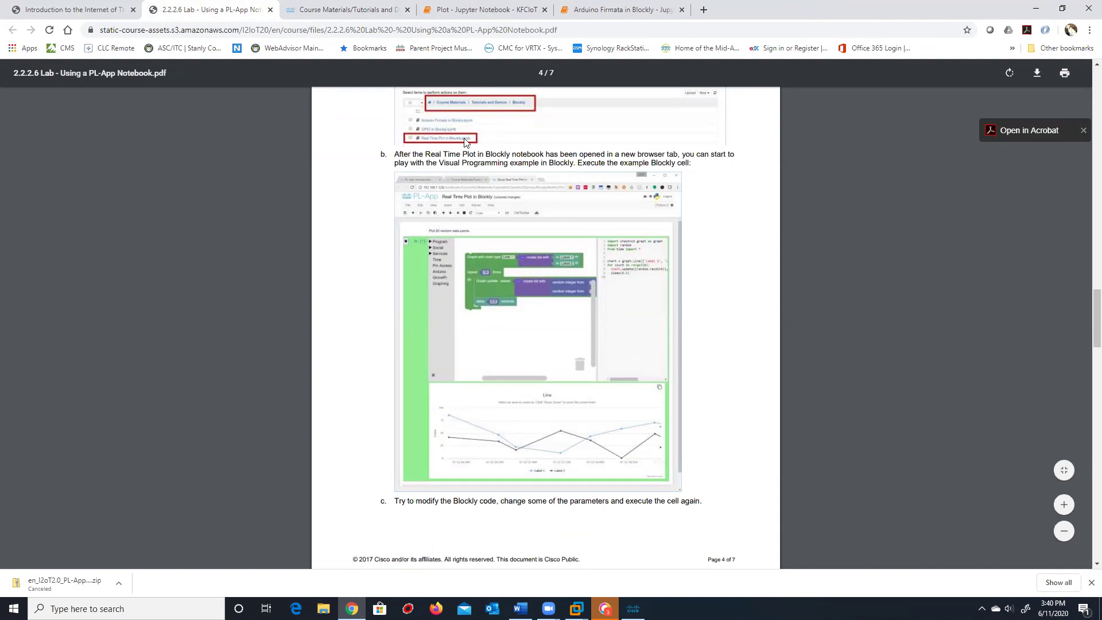
scroll(526, 284, down, 4)
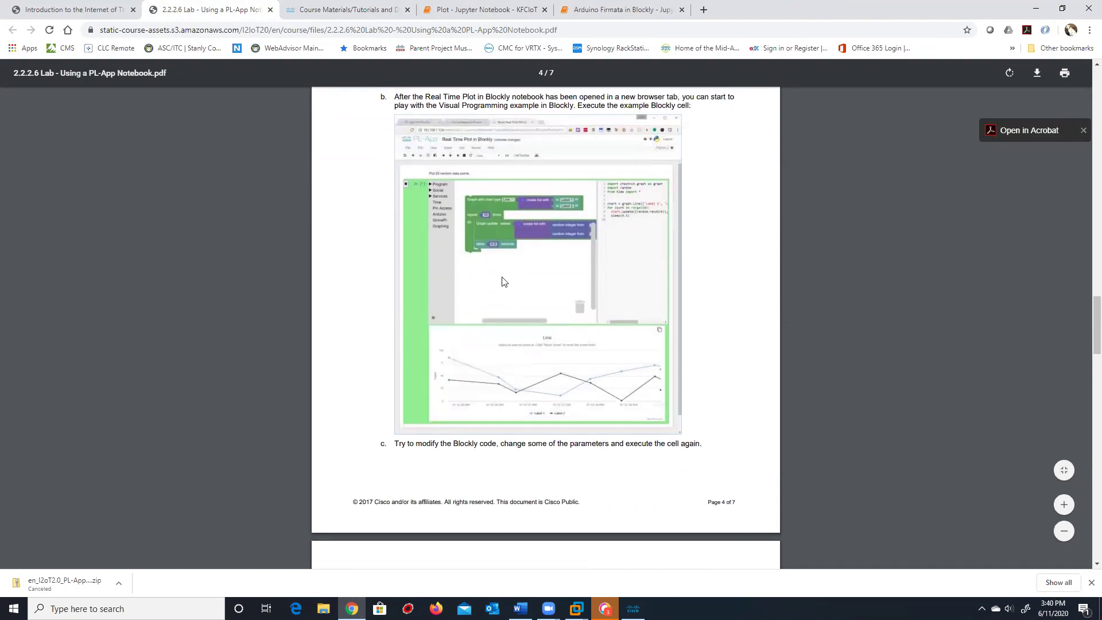
scroll(565, 303, down, 2)
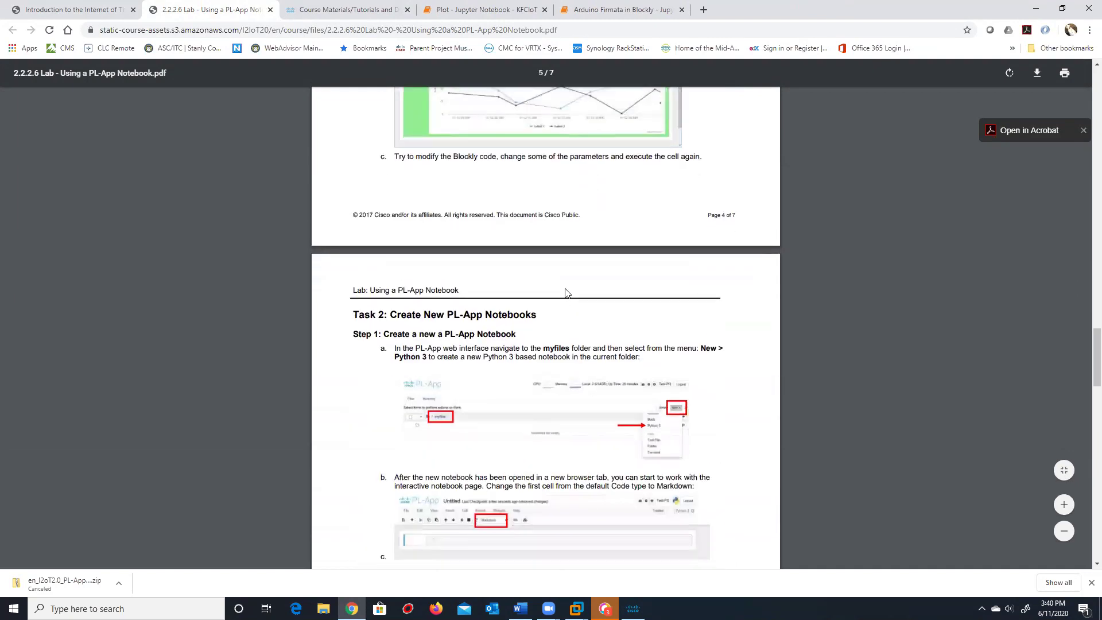
scroll(563, 310, up, 5)
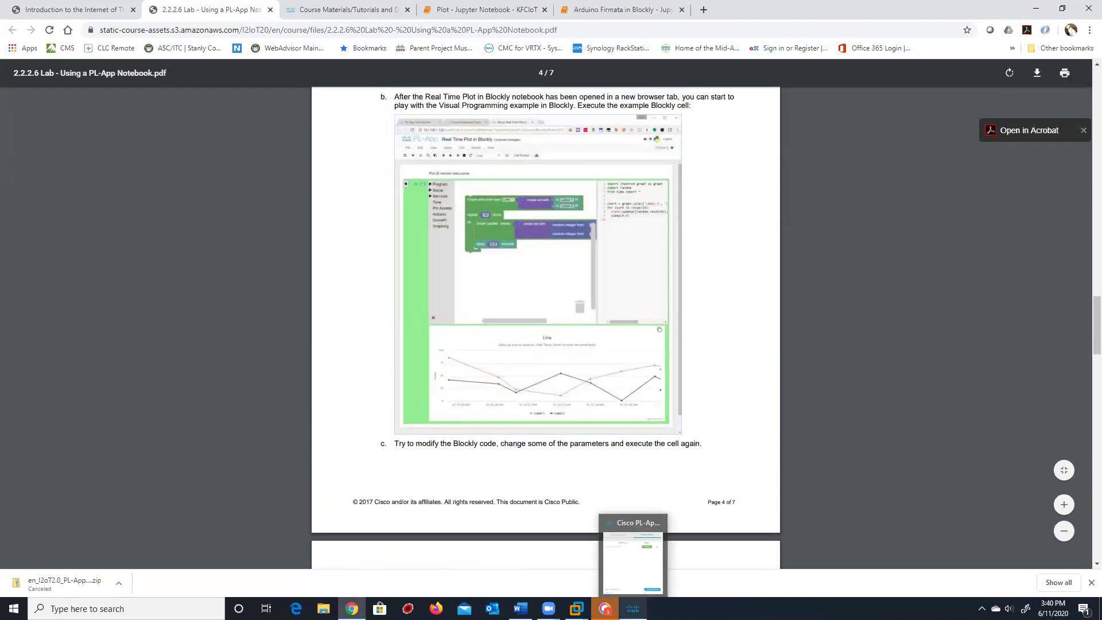
click(682, 11)
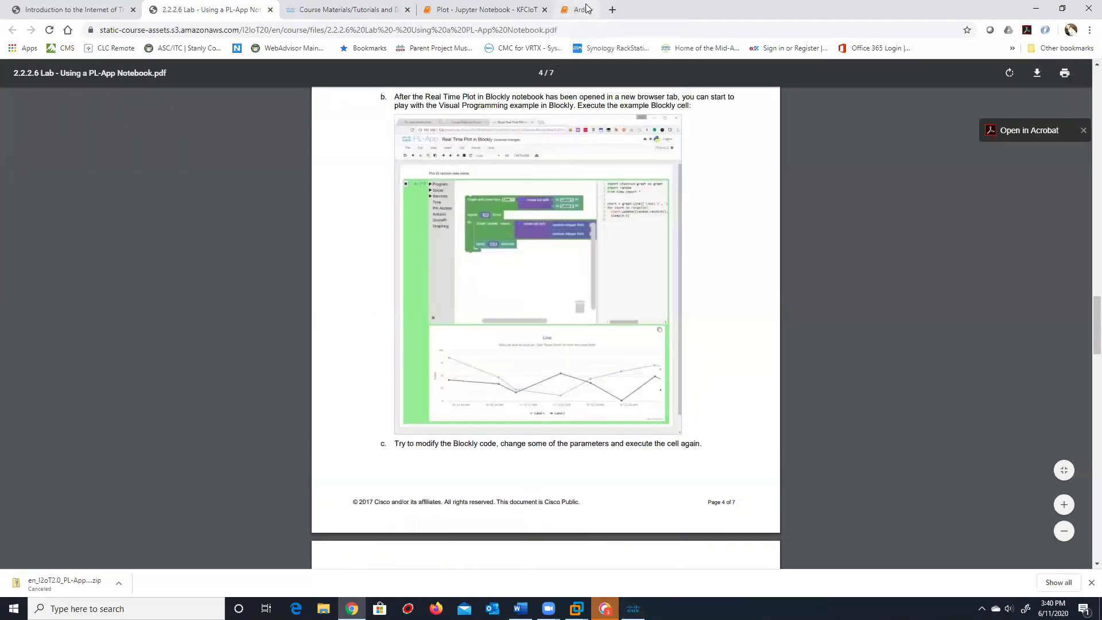
click(485, 9)
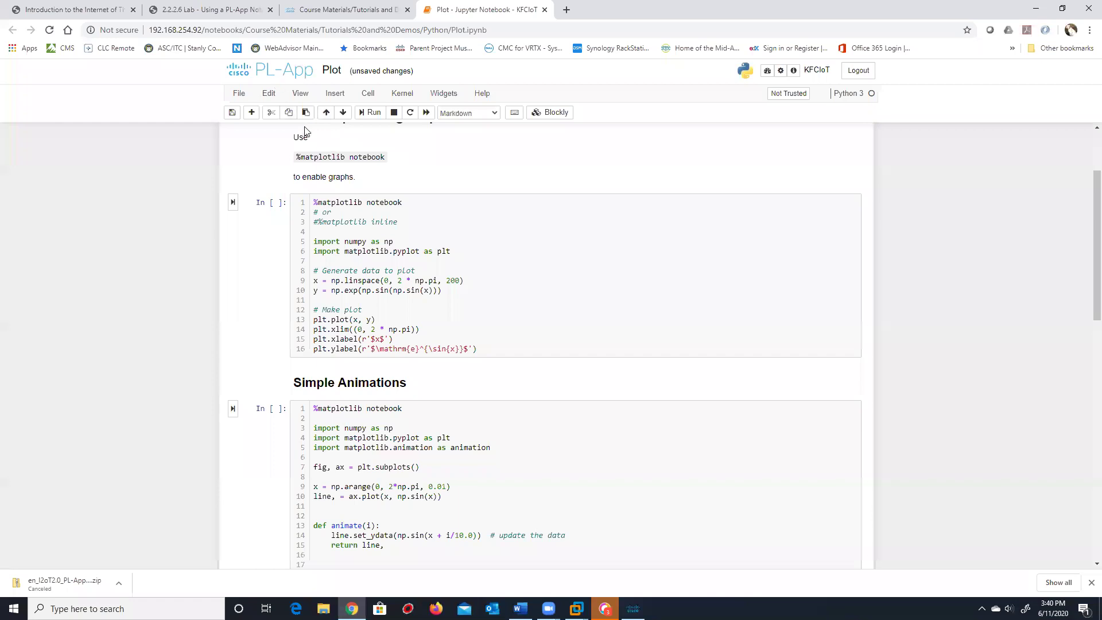
Close Plot.ipynb and open Tutorials and Demos > Blockly > Real Time Plot in Blockly
scroll(306, 130, up, 2)
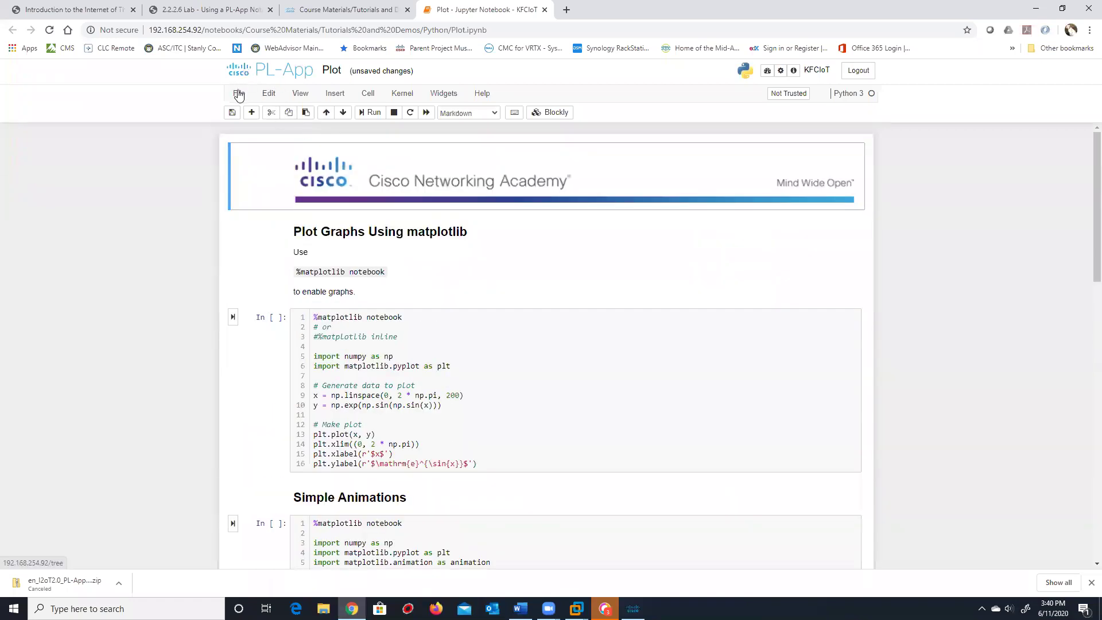
click(545, 10)
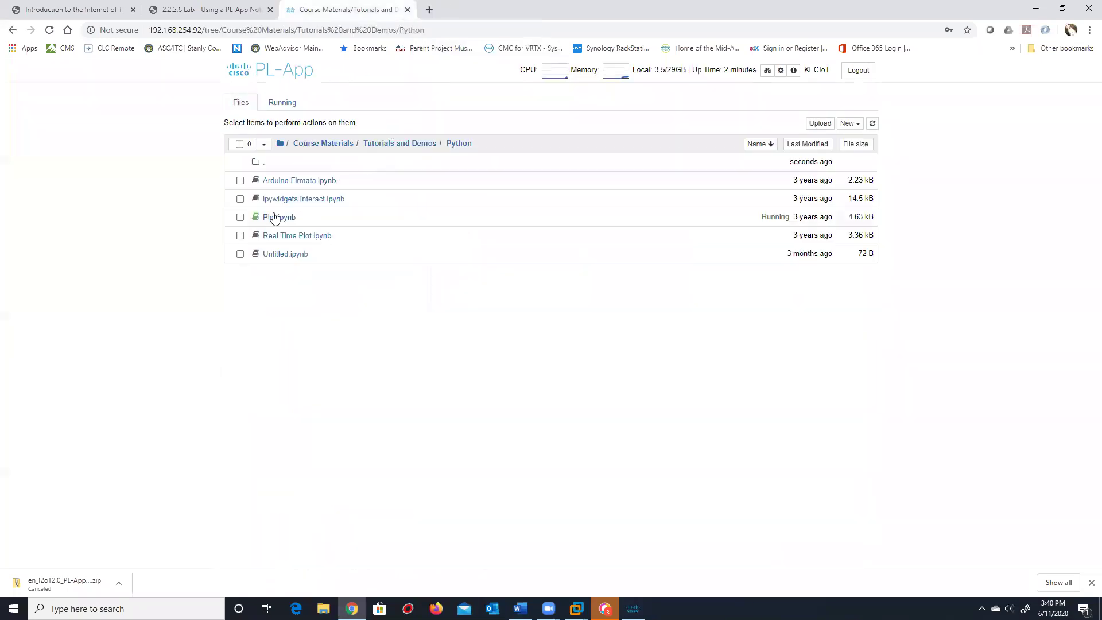
click(384, 143)
click(280, 181)
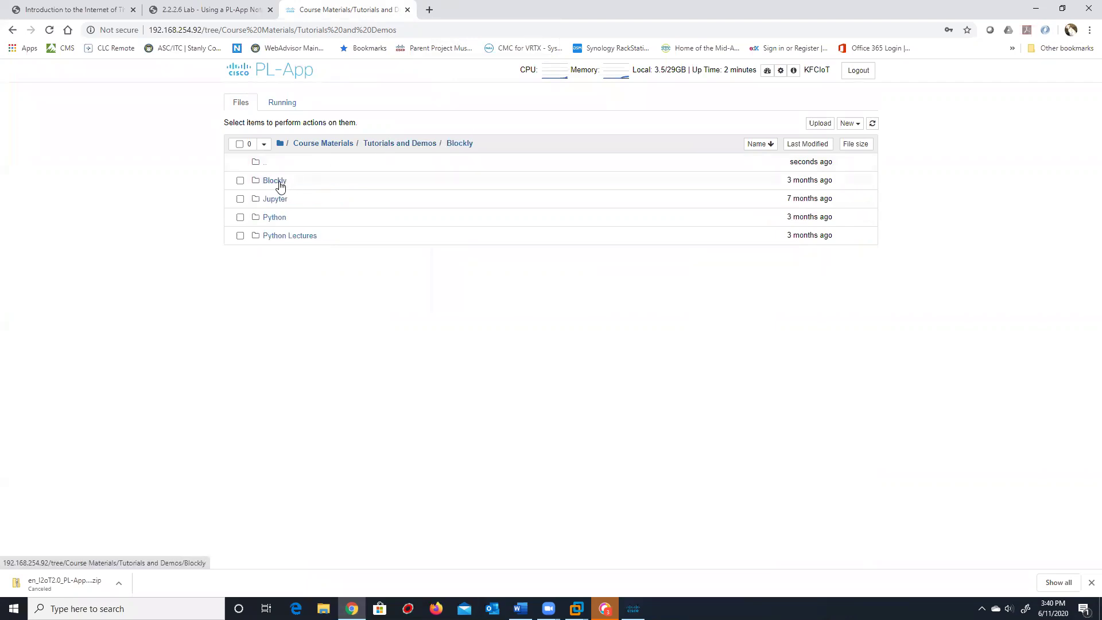
click(307, 217)
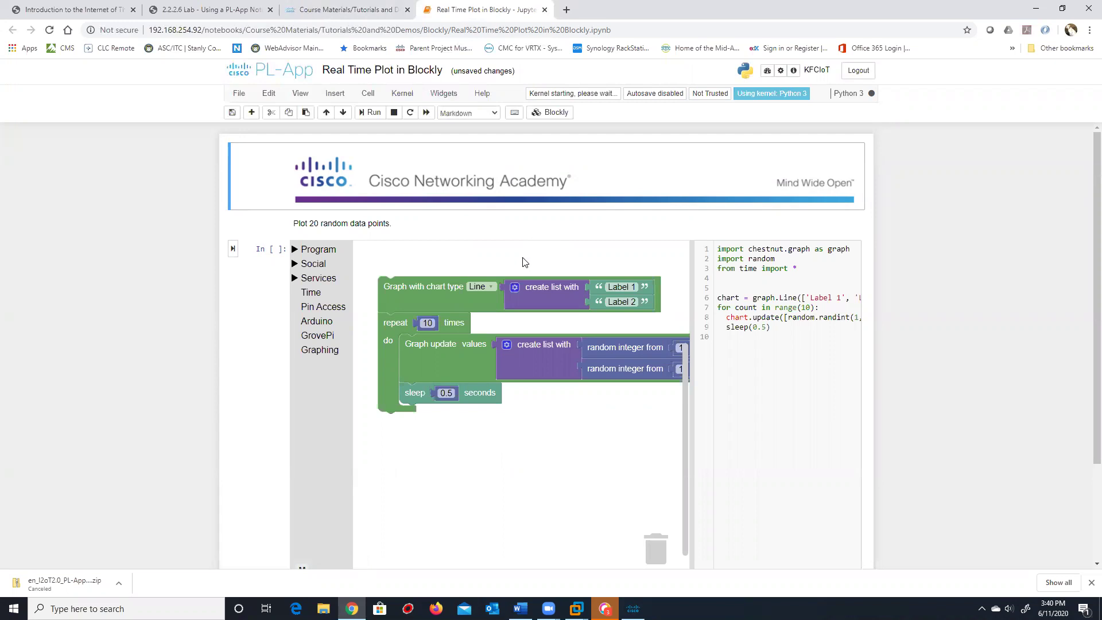
scroll(550, 281, down, 1)
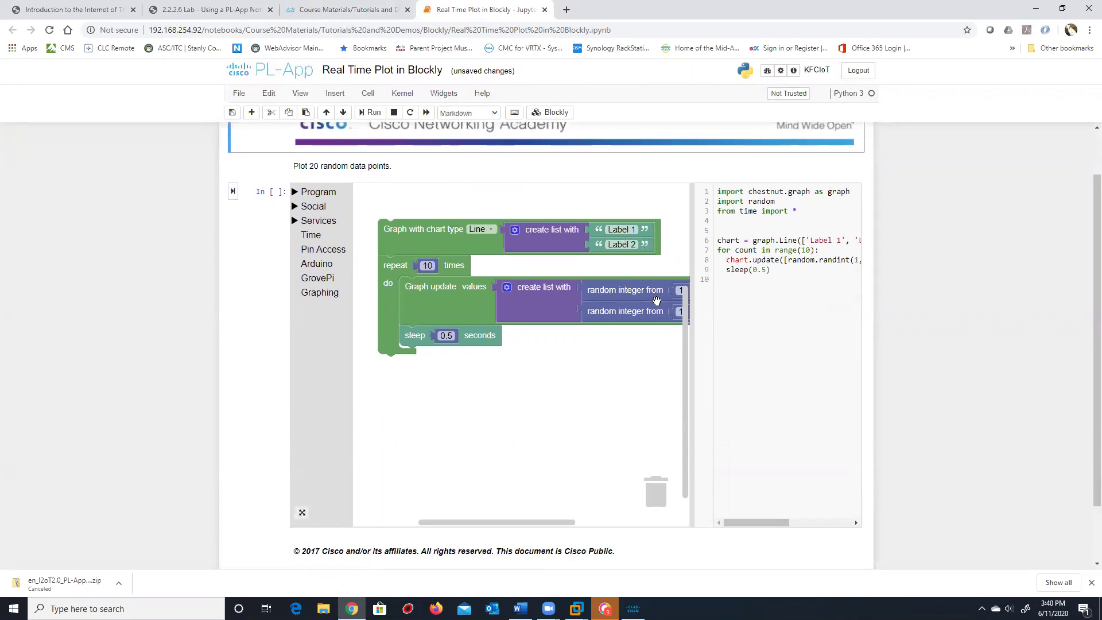
scroll(677, 291, down, 1)
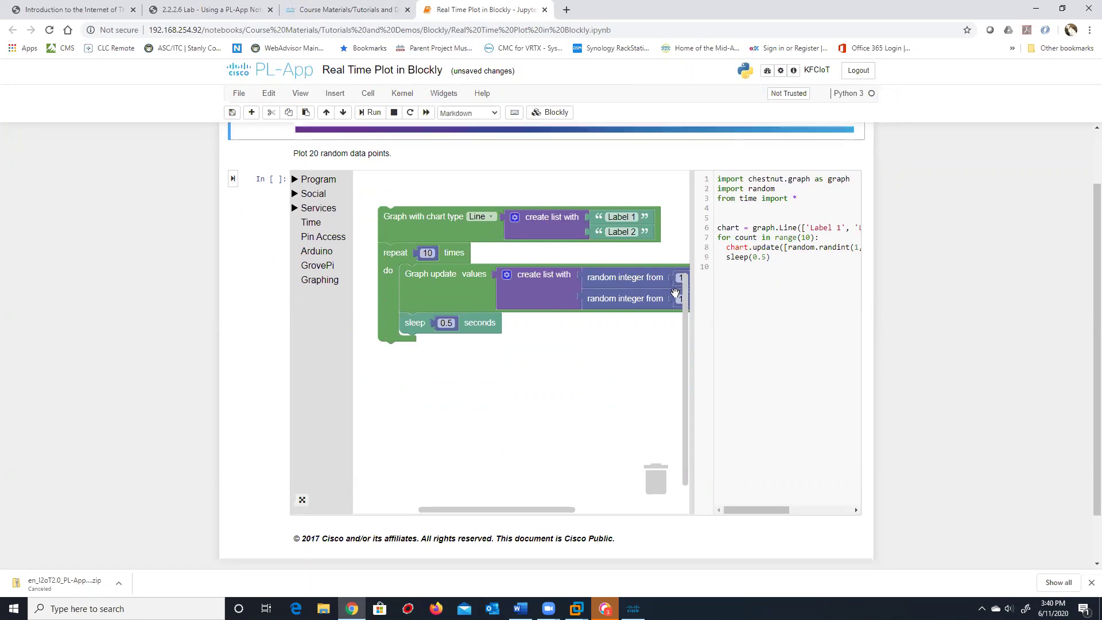
Set the second random integer's value to 10 and run the Blockly cell to draw the Line chart
click(680, 254)
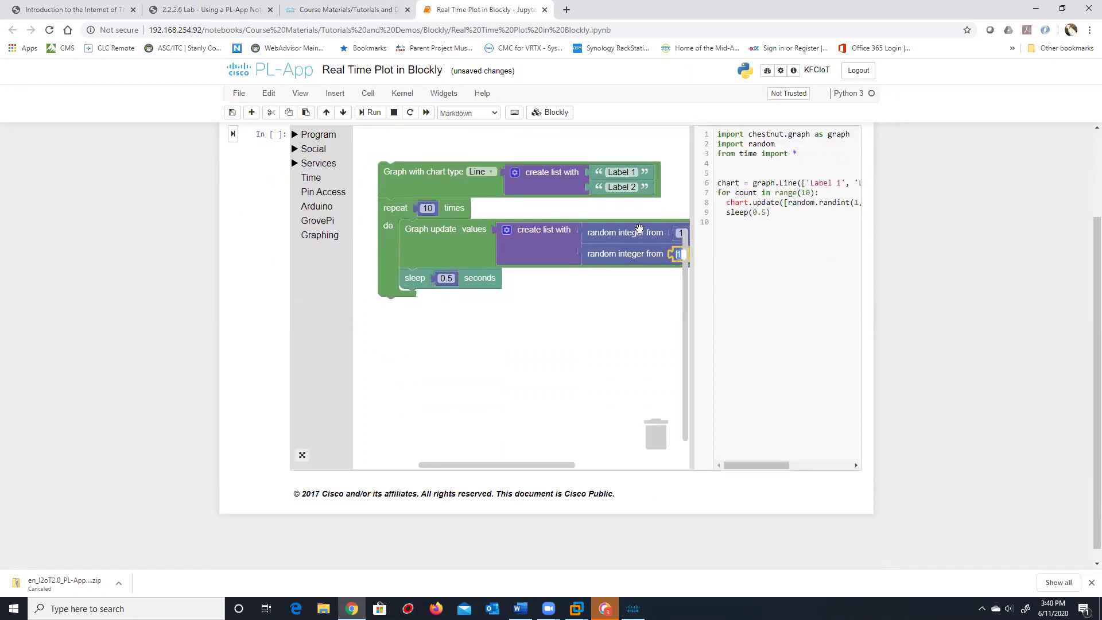
text(100)
click(567, 347)
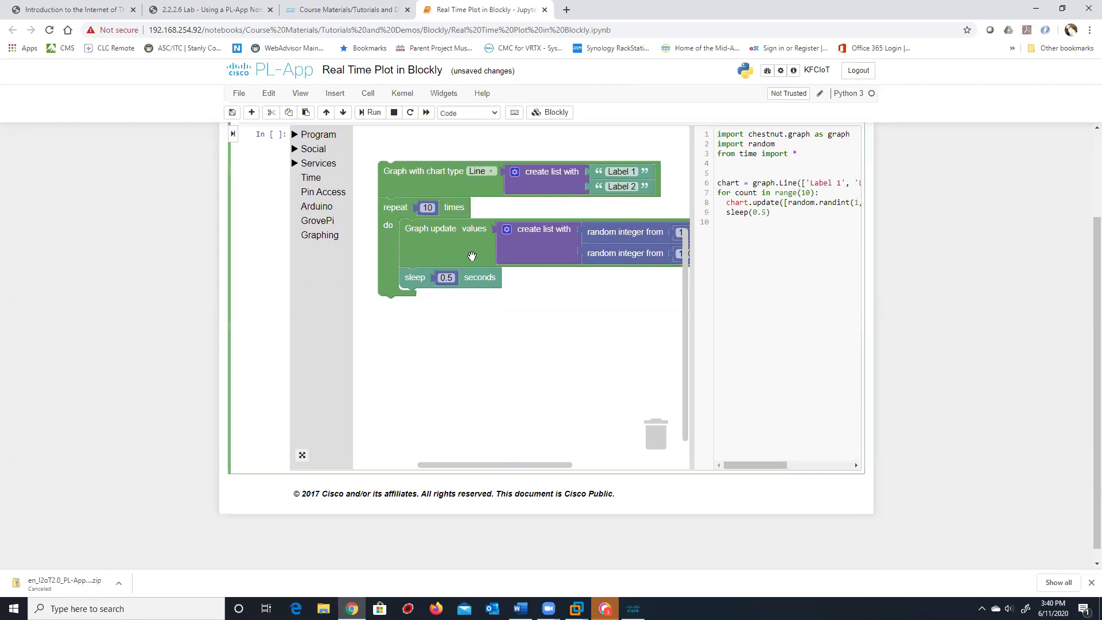
click(369, 112)
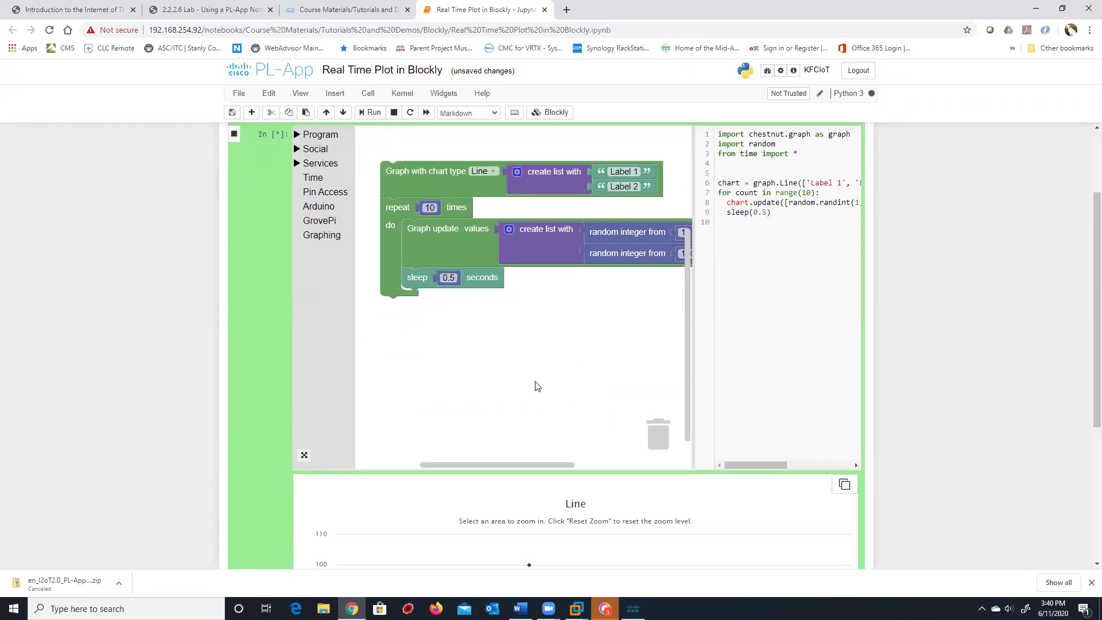
scroll(534, 379, down, 2)
scroll(528, 370, down, 1)
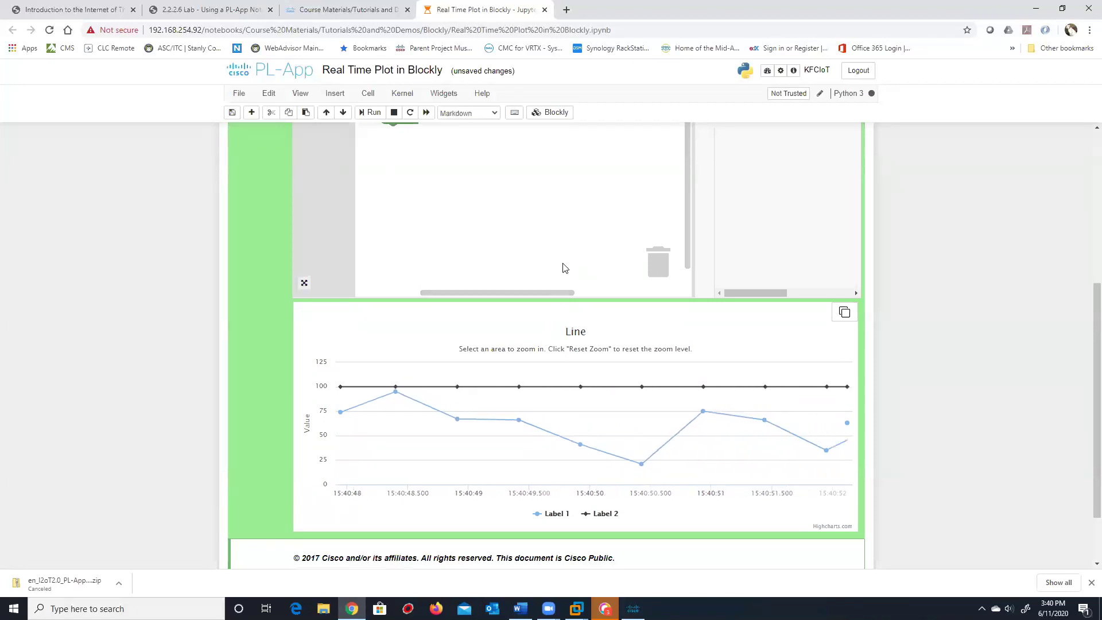
scroll(613, 277, up, 3)
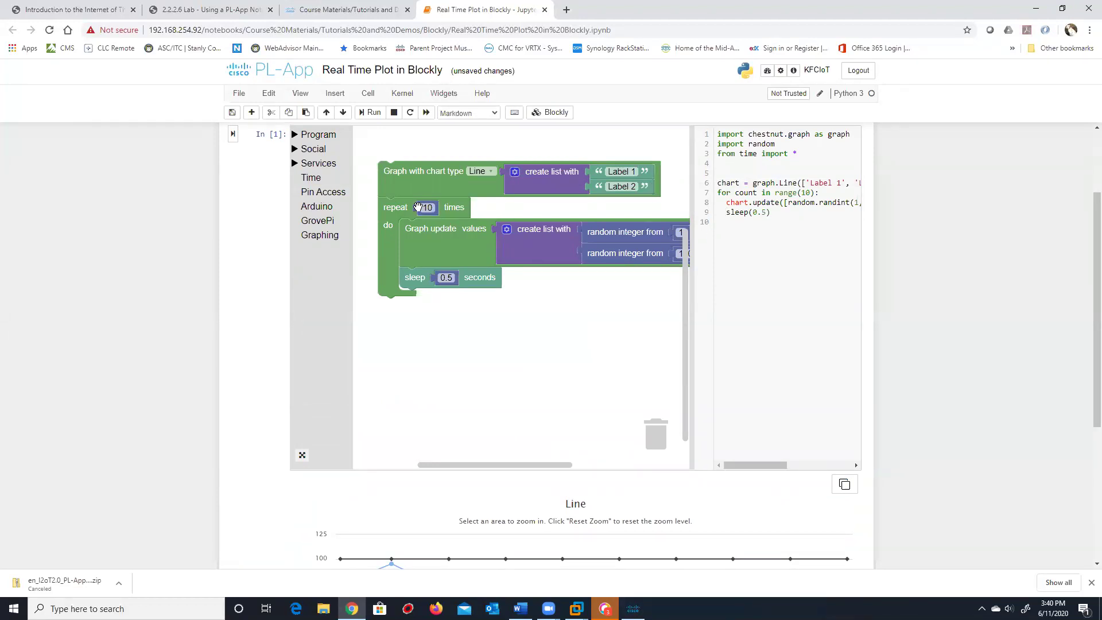
Change the repeat count from 10 to 100 and rerun the cell to keep extending the Line chart
drag(428, 208, 432, 208)
click(434, 208)
text(100)
click(545, 331)
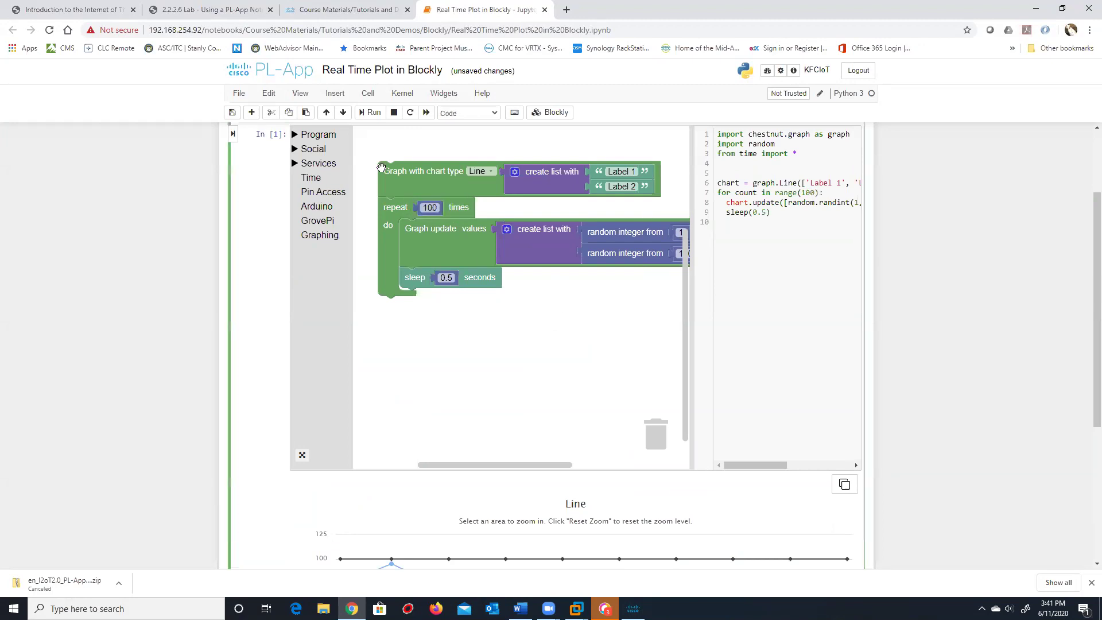
click(370, 112)
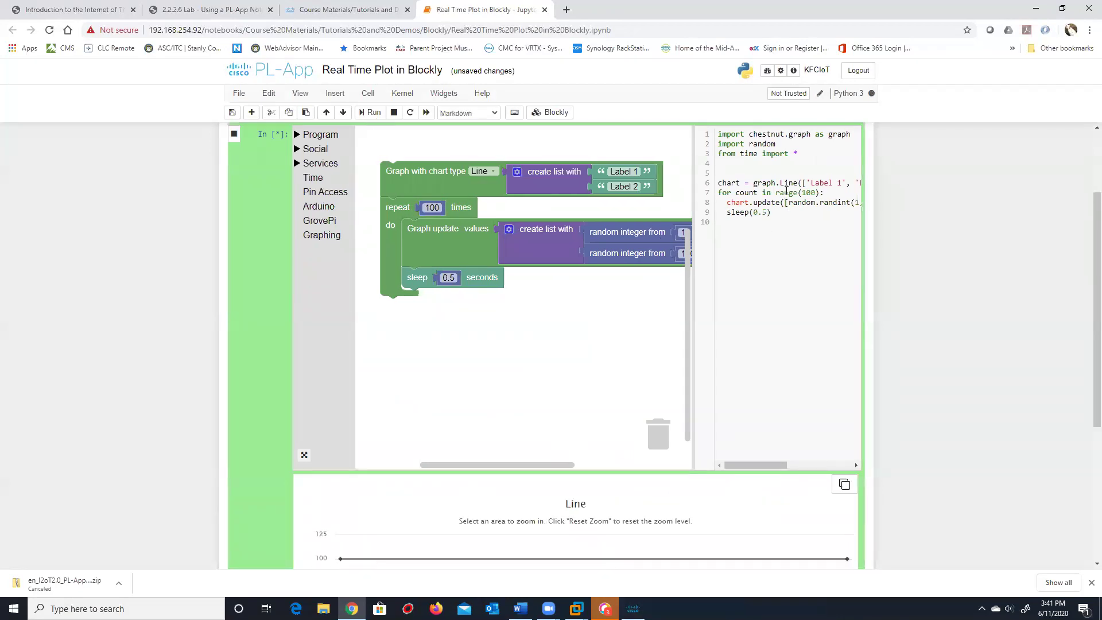
drag(741, 463, 591, 453)
scroll(514, 492, down, 5)
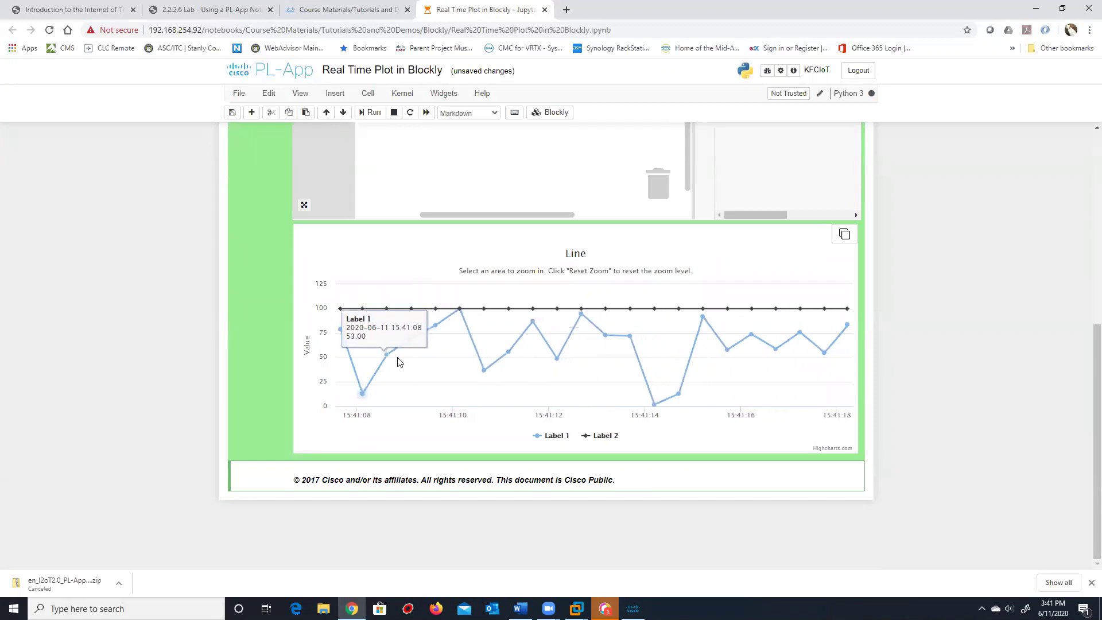
scroll(151, 254, up, 5)
scroll(151, 253, up, 2)
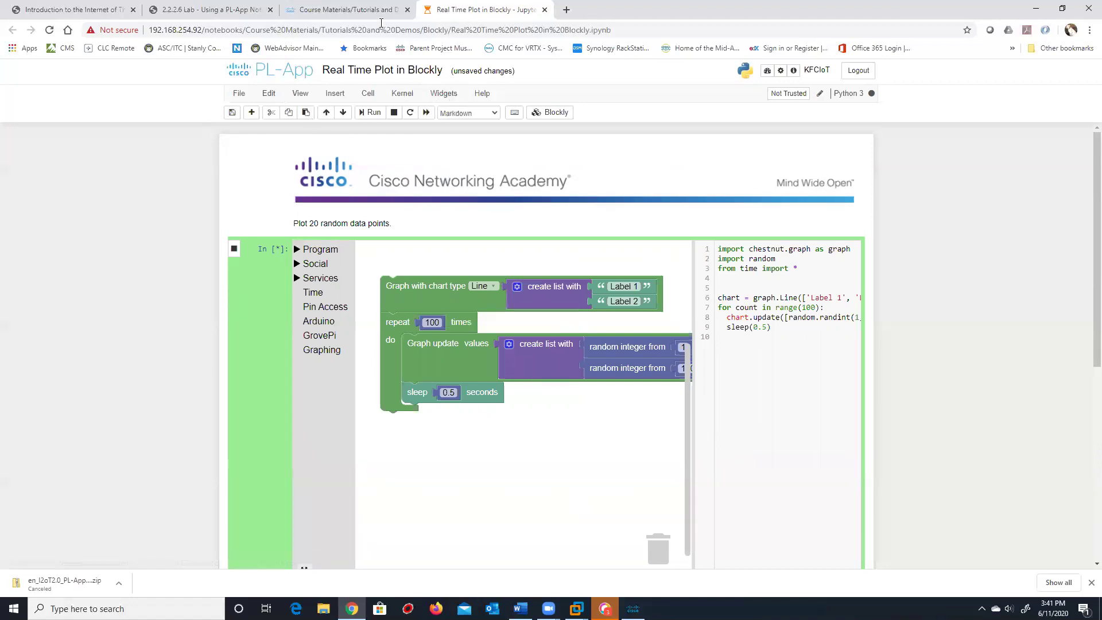
click(338, 11)
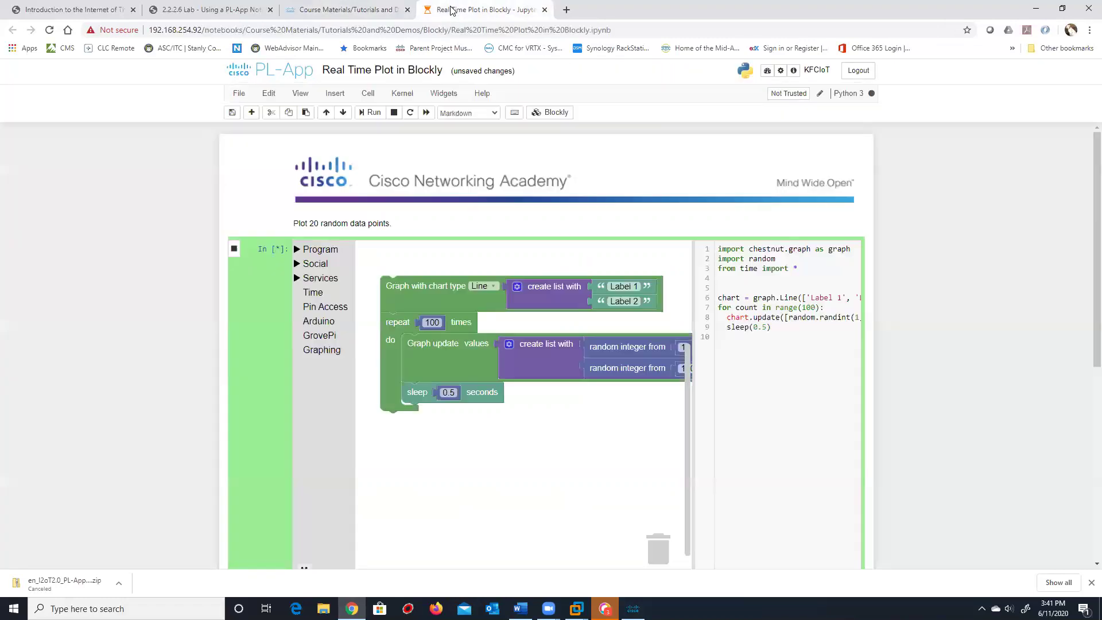
click(450, 10)
click(225, 8)
click(366, 8)
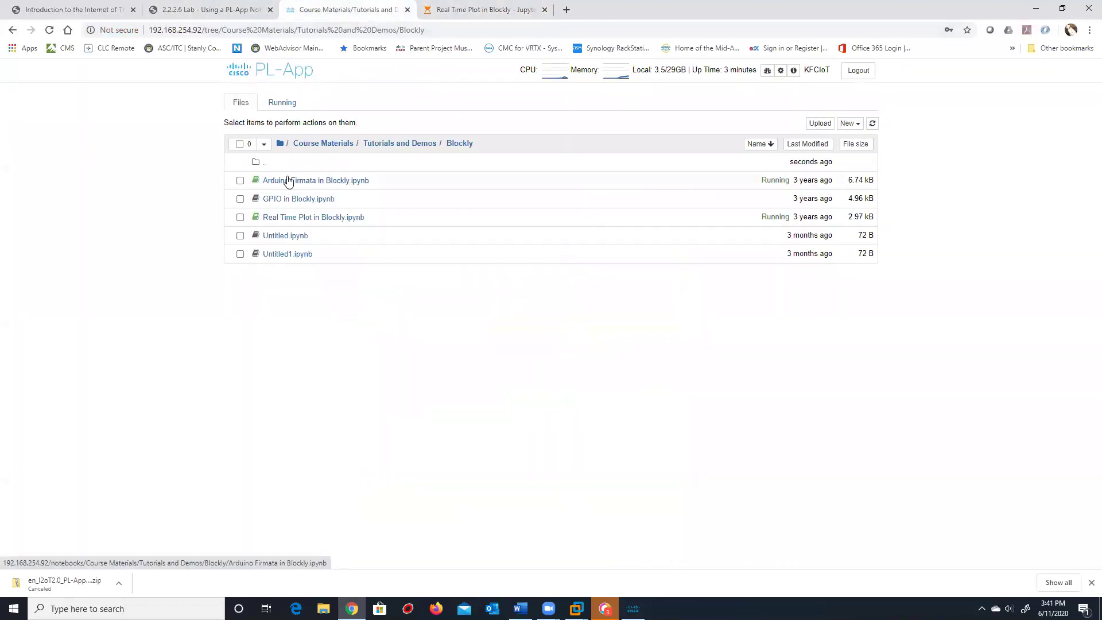
click(459, 10)
click(125, 9)
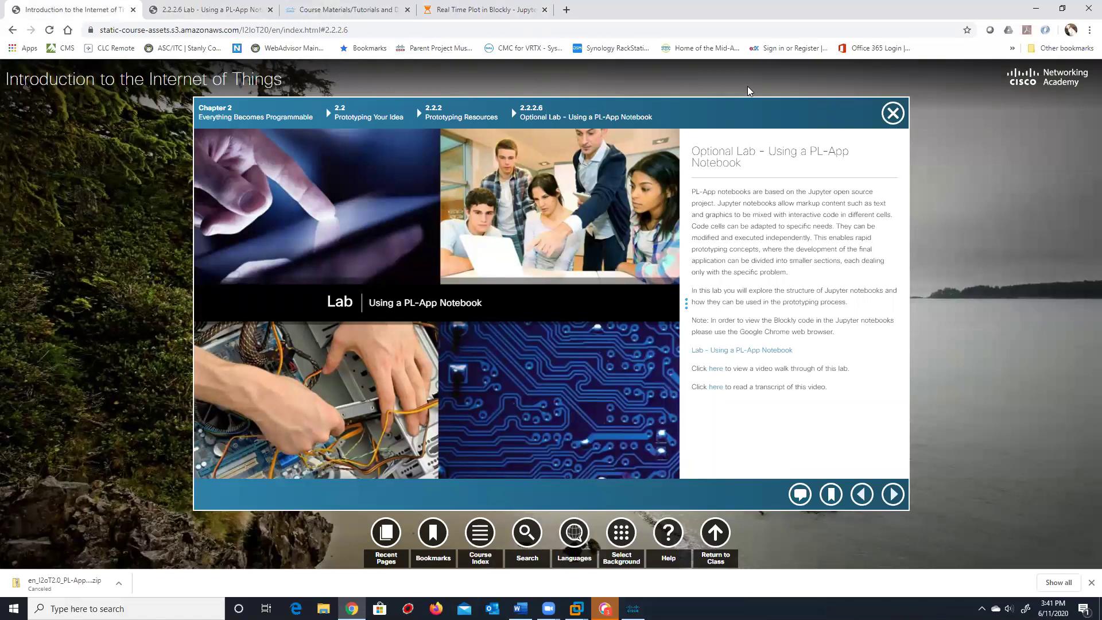
click(472, 9)
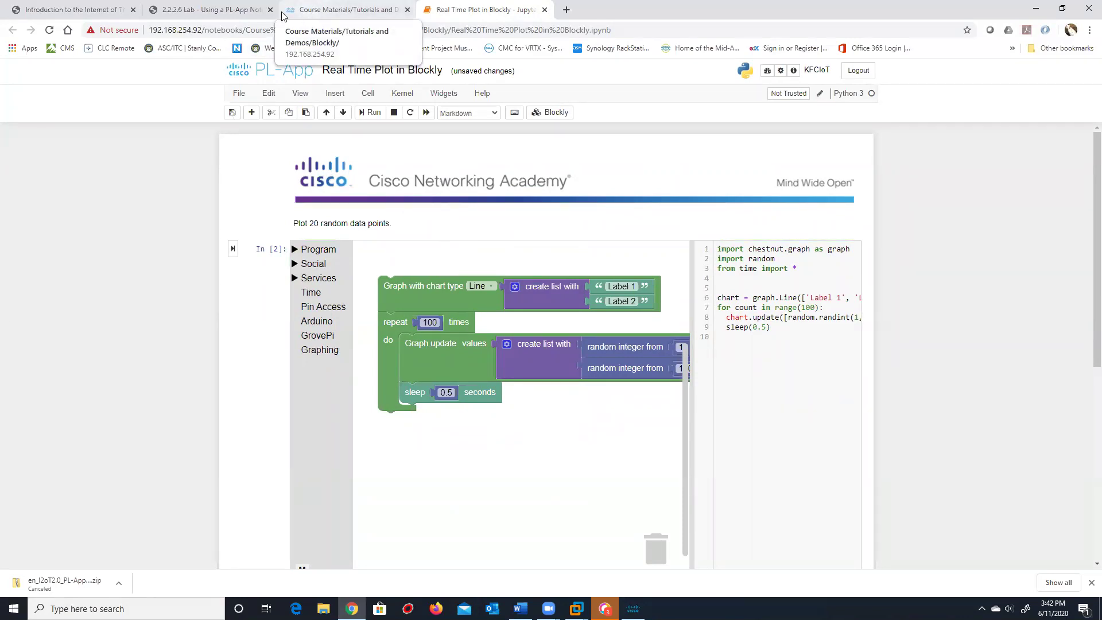
Scroll the 2.2.2.6 lab guide through pages 4–7 and back to Task 2: Create New PL-App Notebooks
click(207, 12)
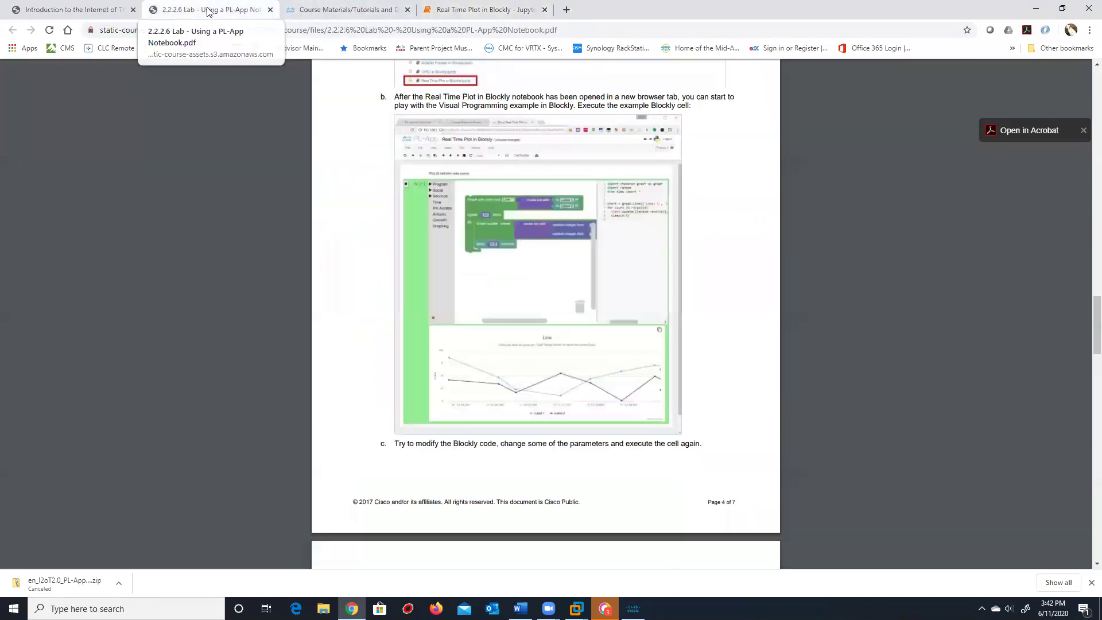
scroll(383, 291, down, 7)
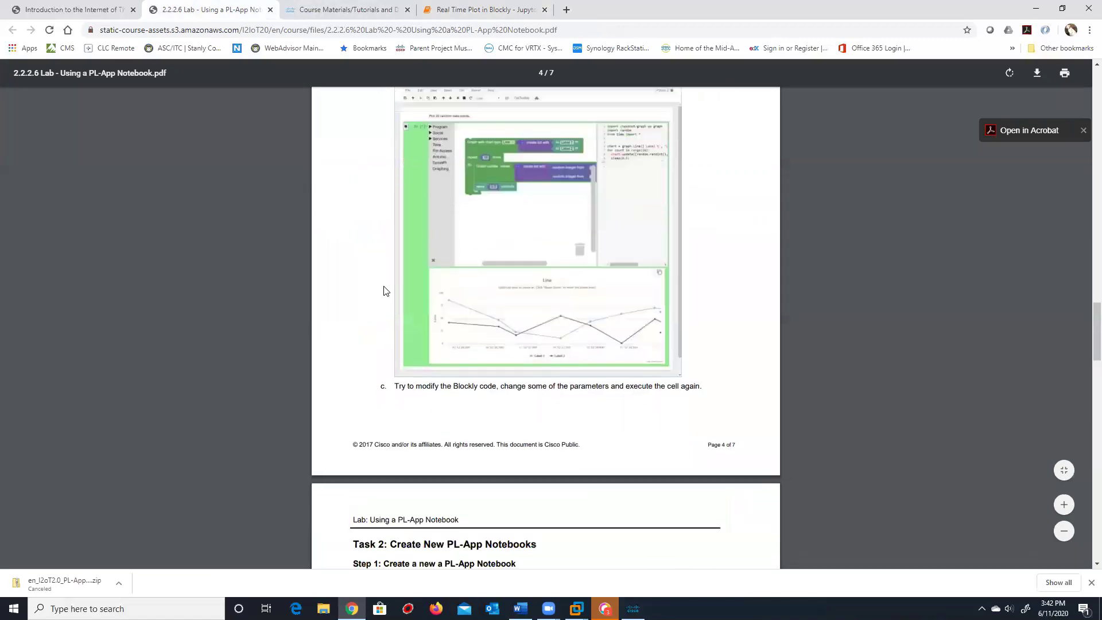
scroll(383, 293, down, 1)
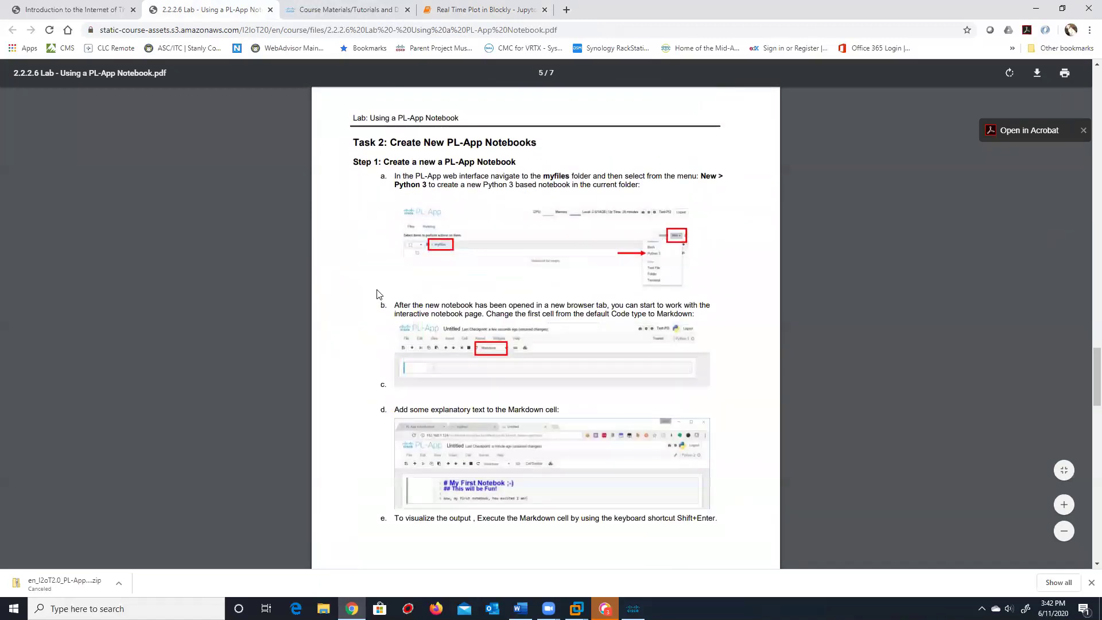
scroll(378, 293, down, 2)
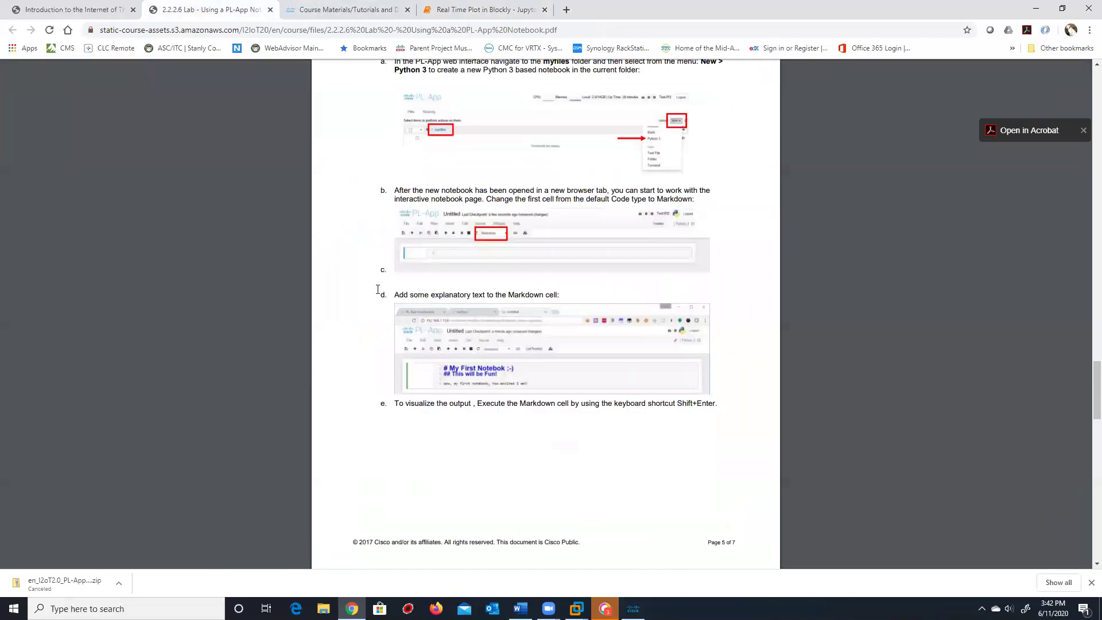
scroll(377, 290, down, 6)
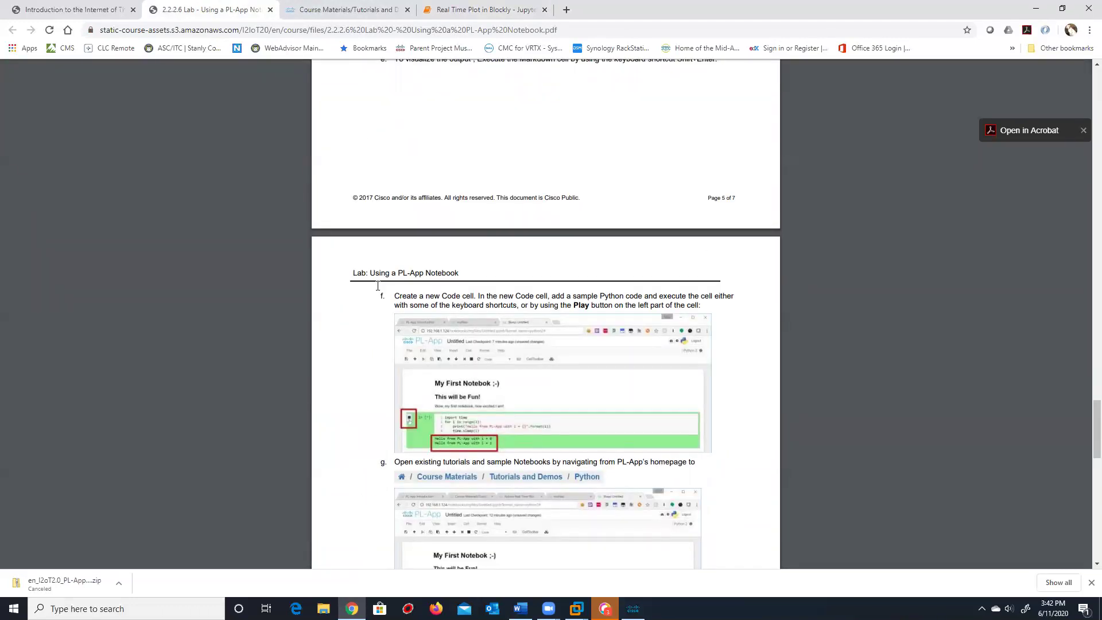
scroll(378, 286, down, 1)
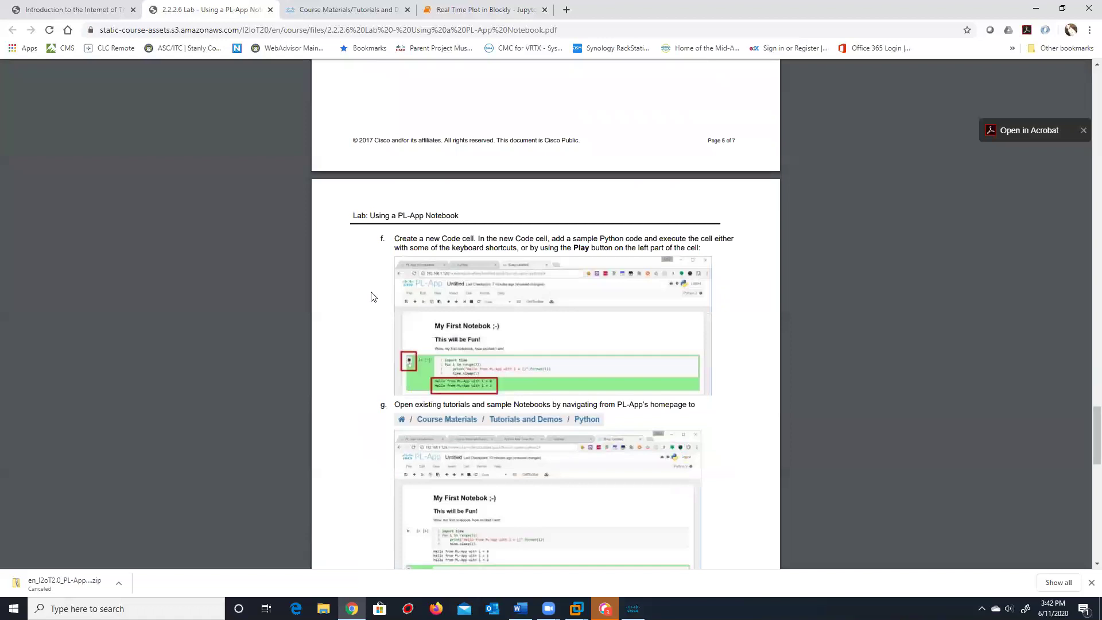
scroll(373, 296, down, 4)
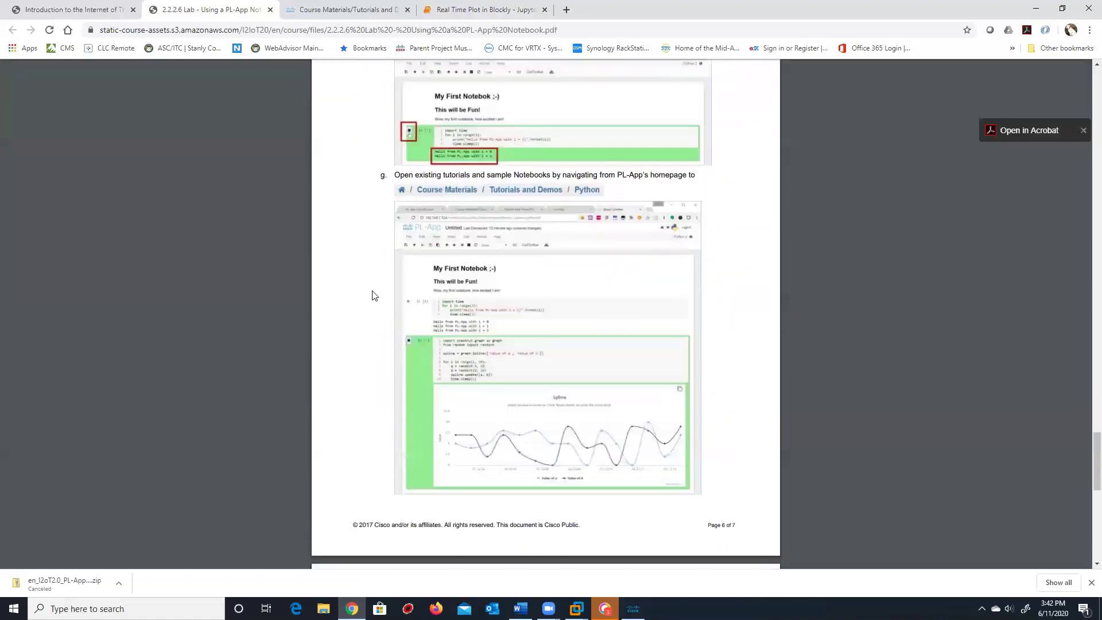
scroll(372, 292, down, 10)
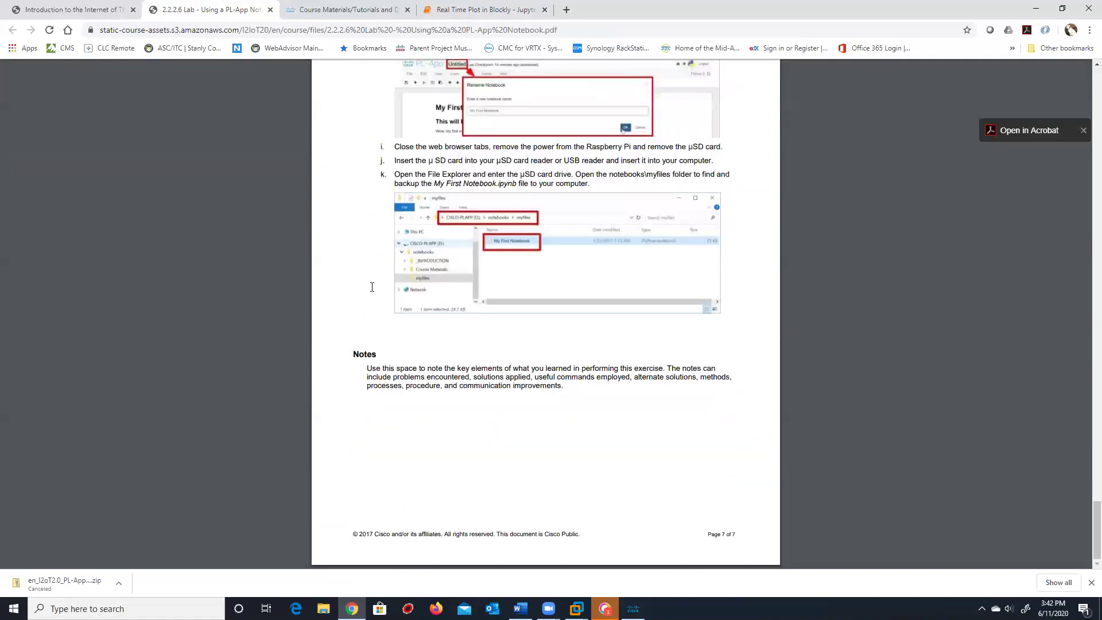
scroll(372, 287, up, 10)
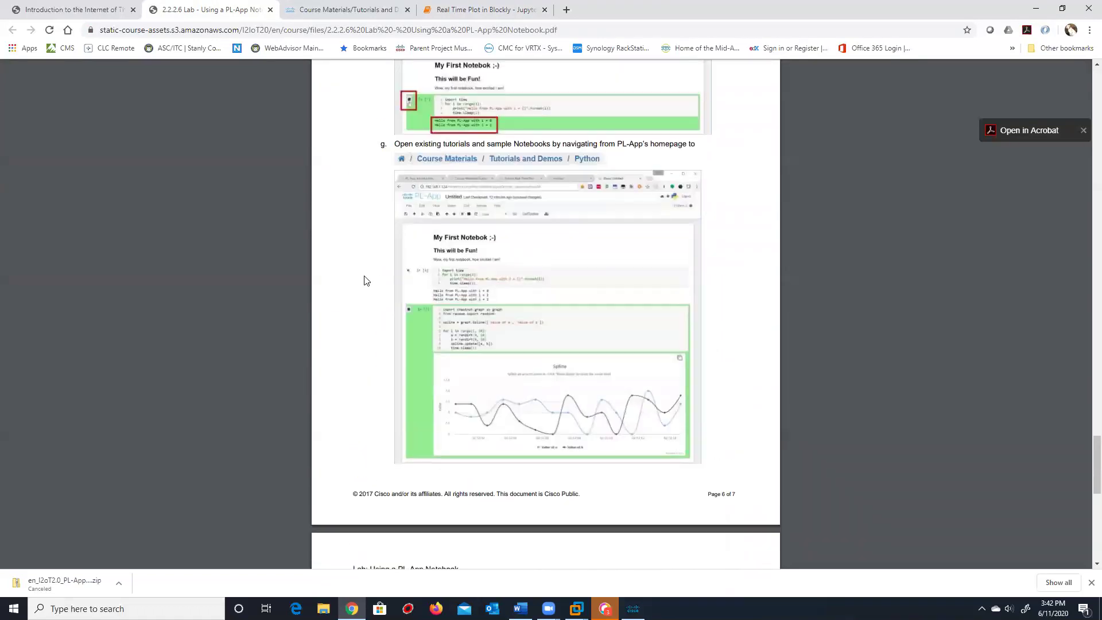
scroll(366, 280, up, 15)
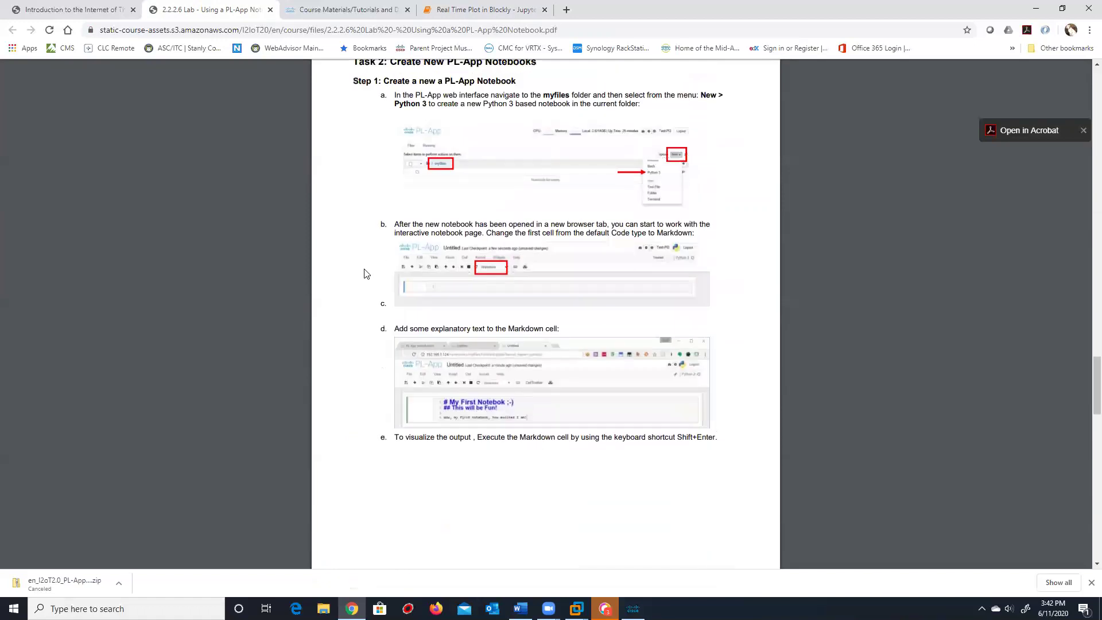
scroll(365, 272, up, 5)
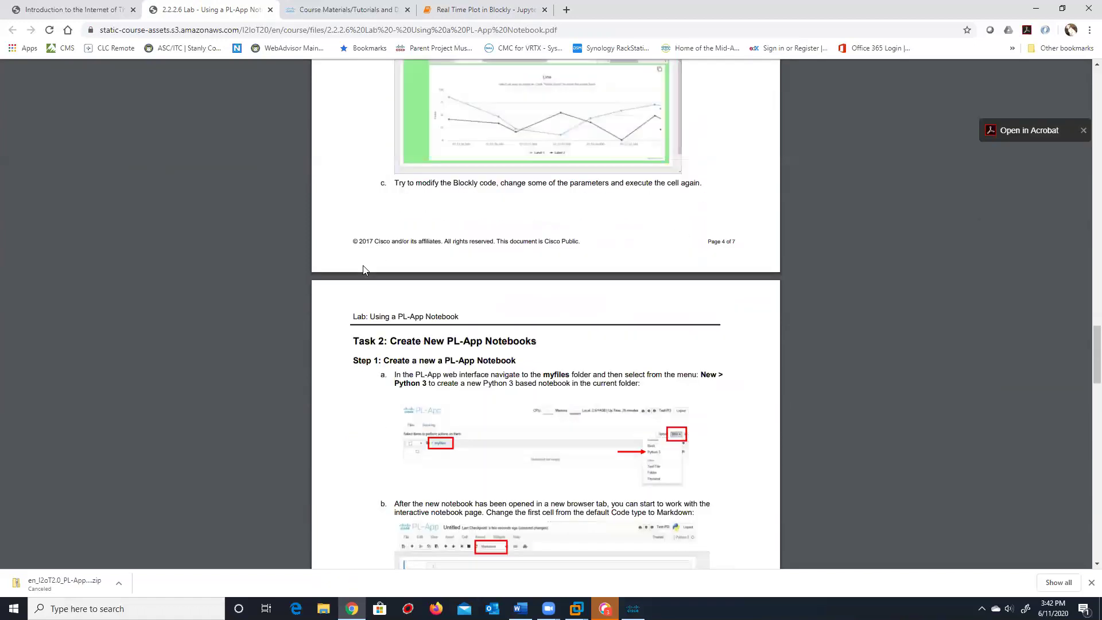
click(119, 582)
click(228, 396)
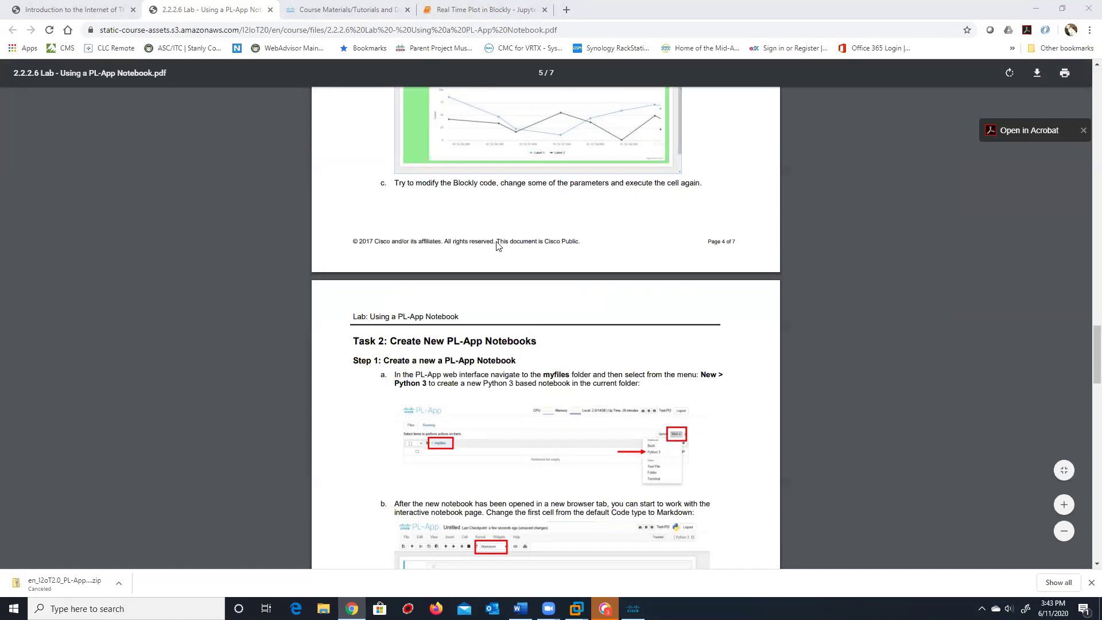
click(356, 10)
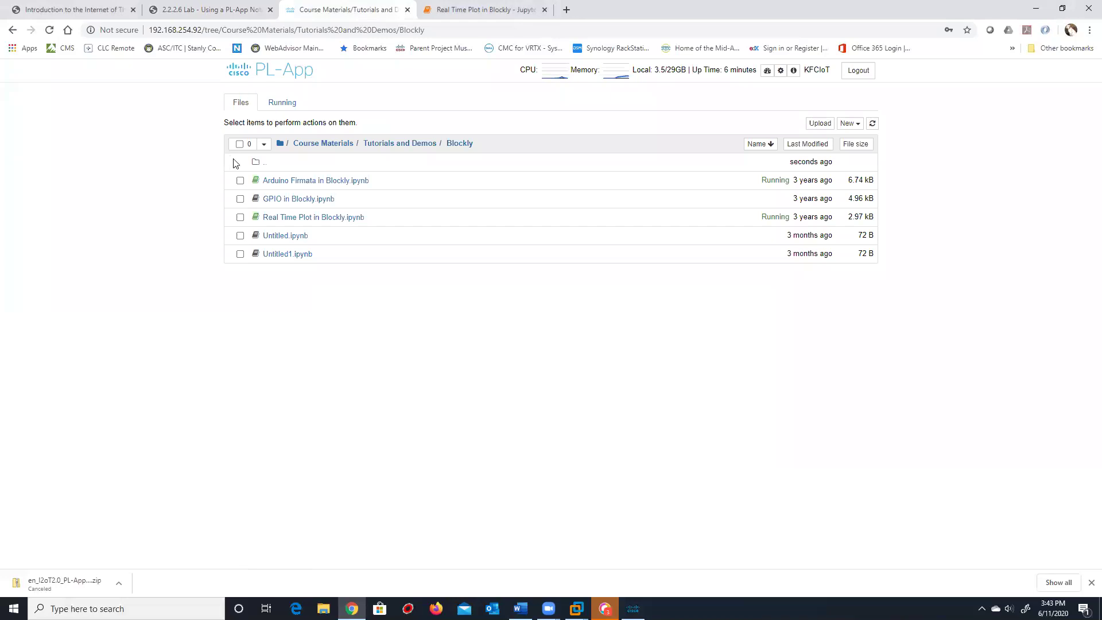
Open Plot.ipynb from Tutorials and Demos > Python and look over its cells
click(415, 145)
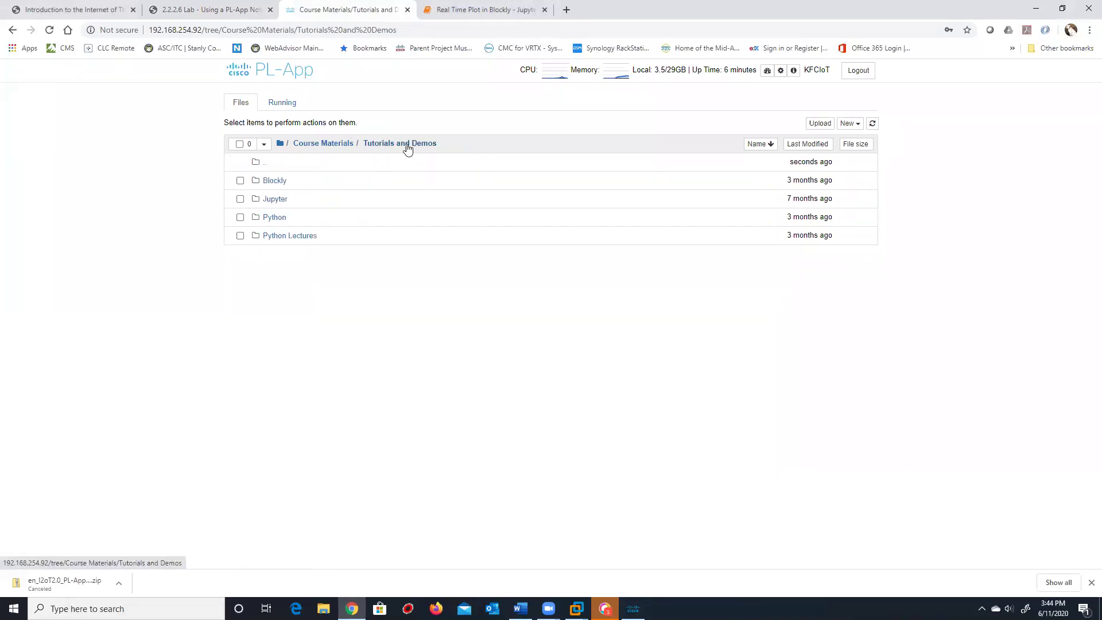
click(275, 219)
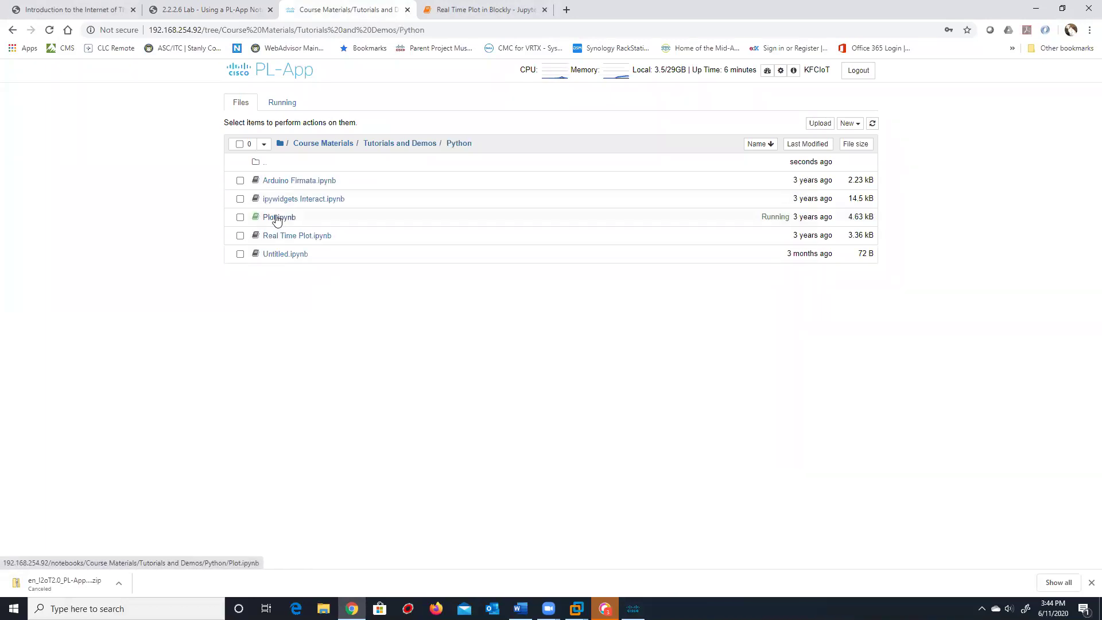
click(269, 221)
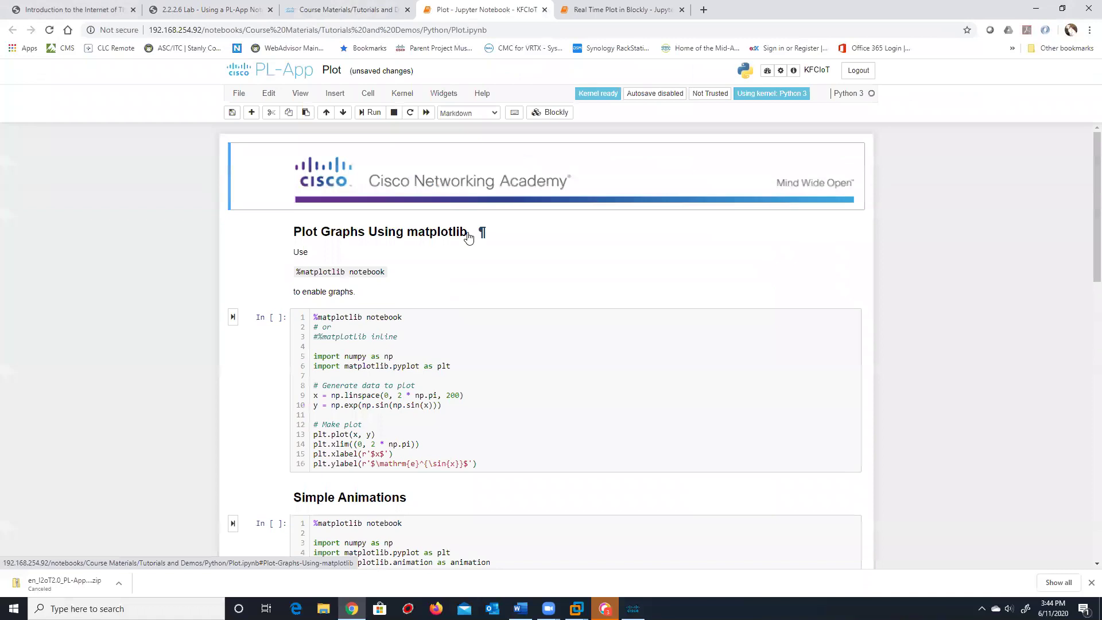
scroll(480, 223, down, 3)
scroll(481, 218, down, 4)
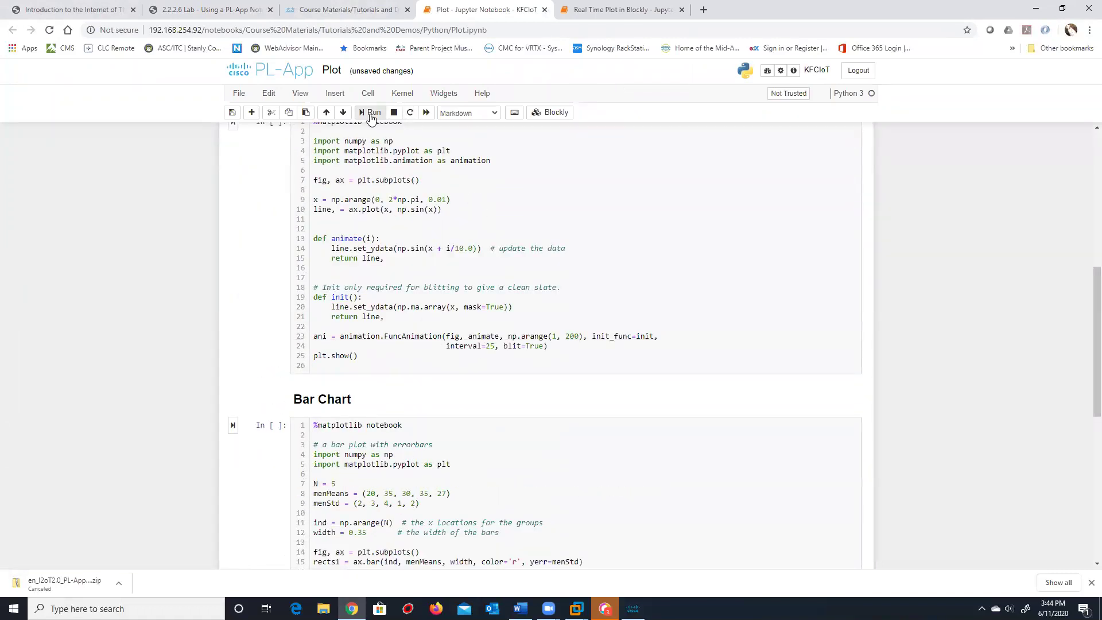
scroll(468, 221, up, 7)
scroll(500, 270, down, 18)
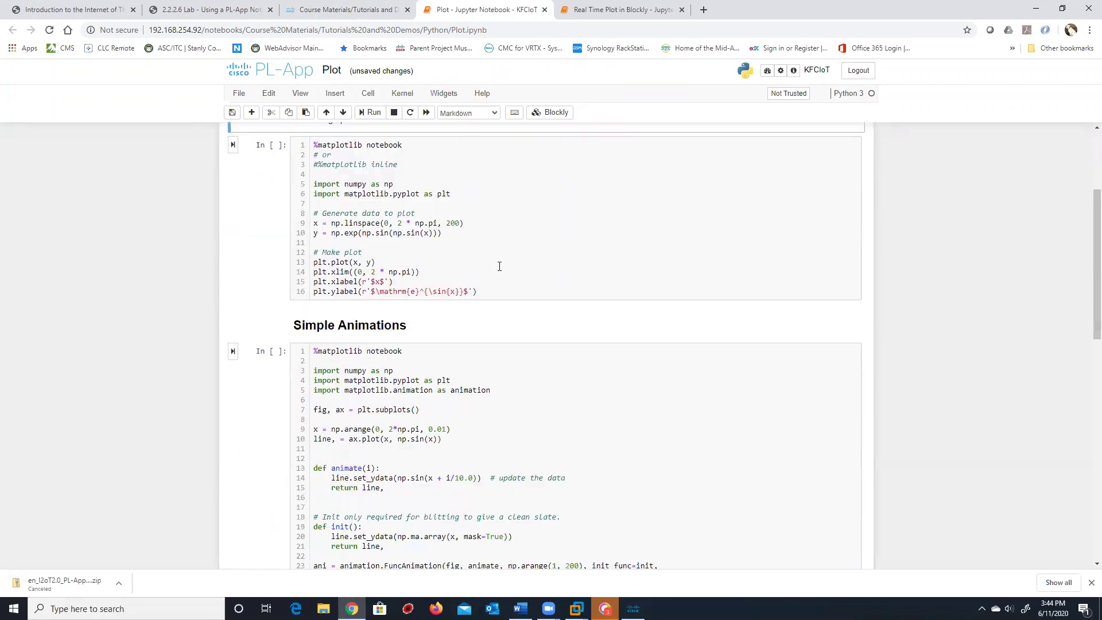
scroll(503, 258, down, 1)
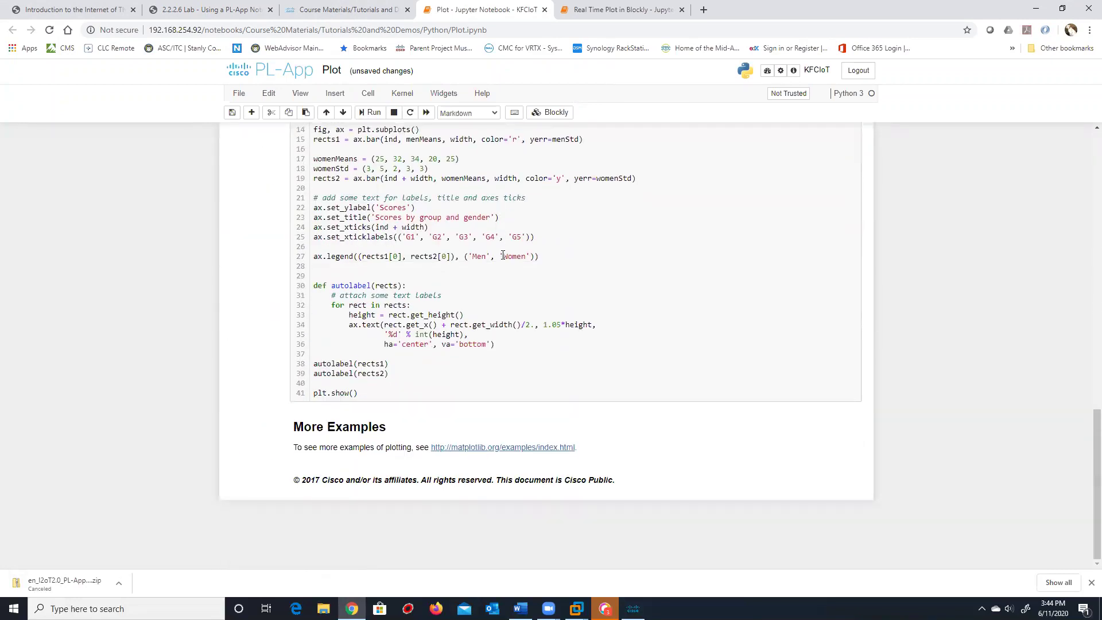
scroll(503, 253, up, 8)
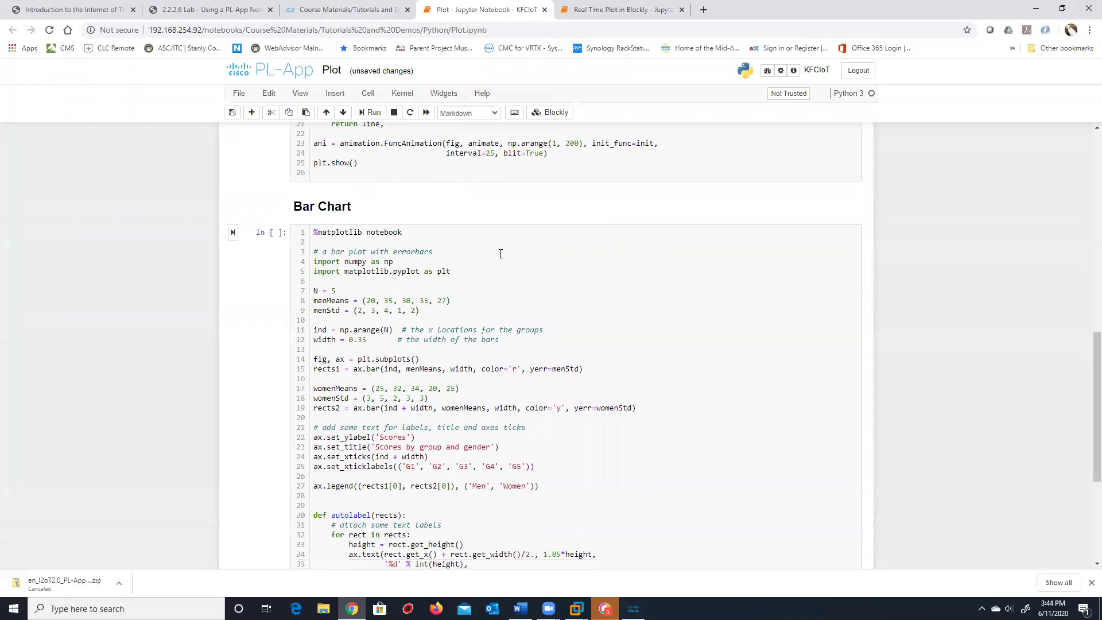
scroll(502, 252, up, 4)
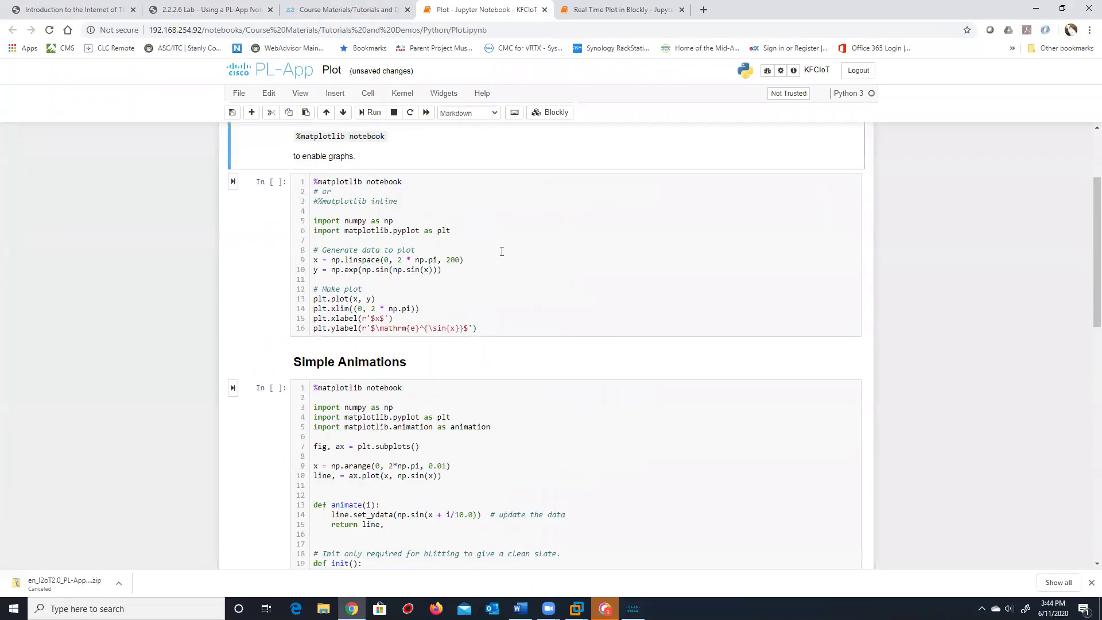
Run the first matplotlib cell, then interrupt it with Stop
click(232, 182)
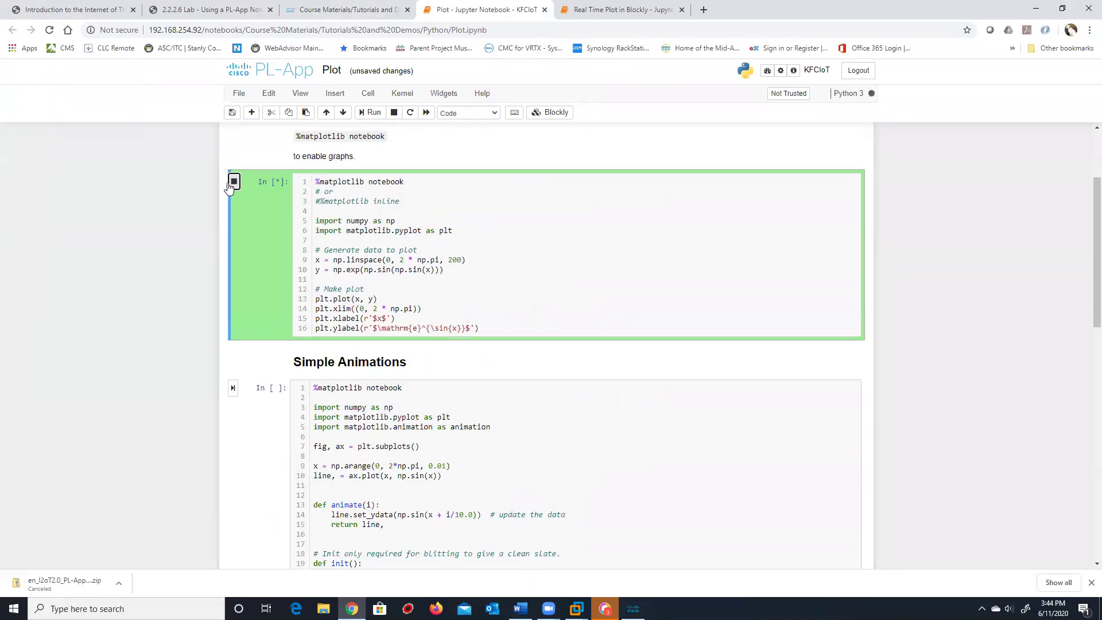
click(233, 181)
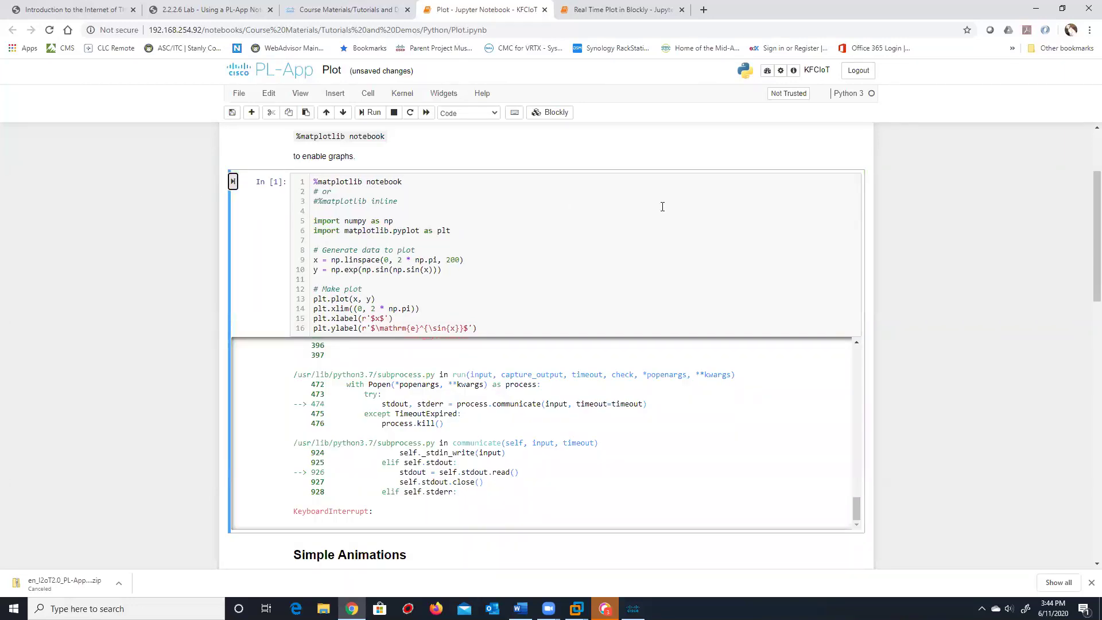
click(350, 10)
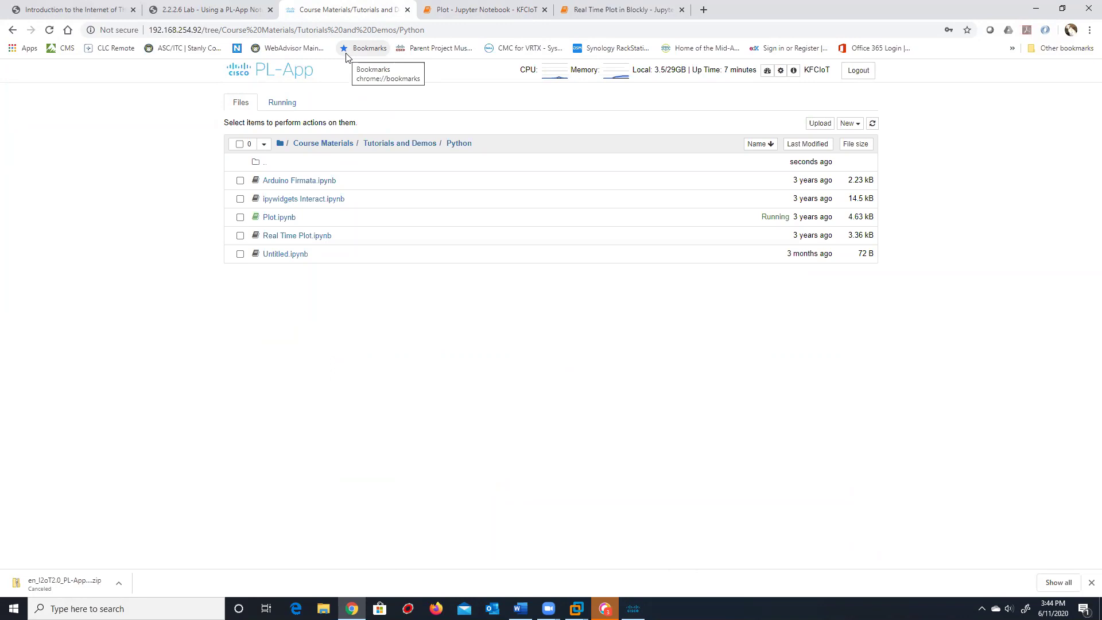
Go up to the Course Materials folder and switch to the Real Time Plot in Blockly notebook
click(314, 143)
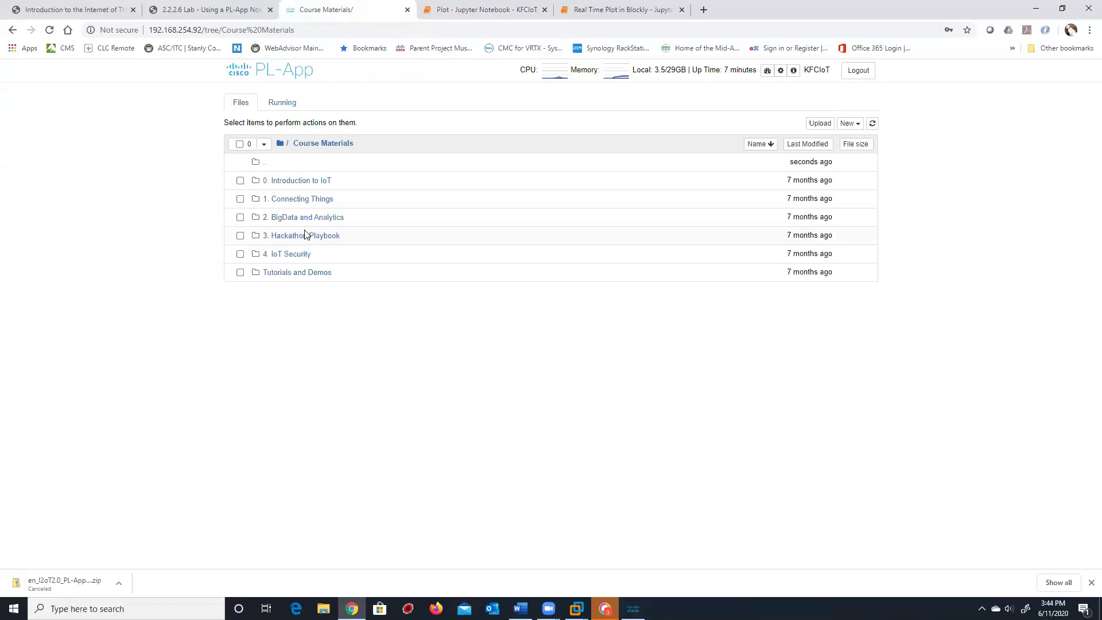
click(597, 11)
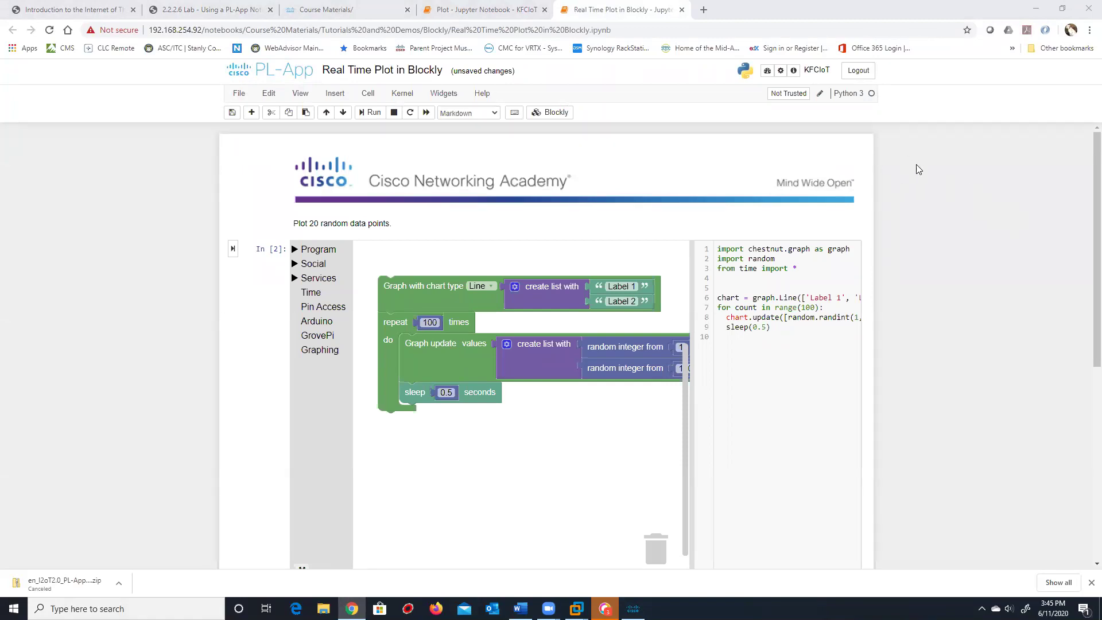
Select the 'Plot 20 random data points.' line, then switch back to the Course Materials/ tab
triple_click(929, 228)
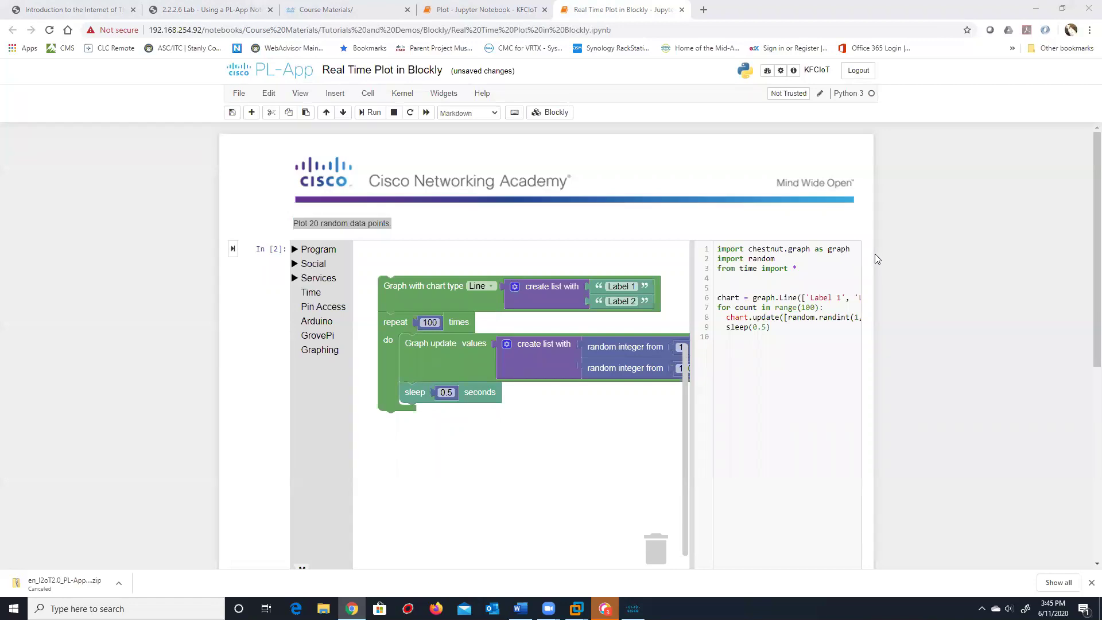
click(333, 9)
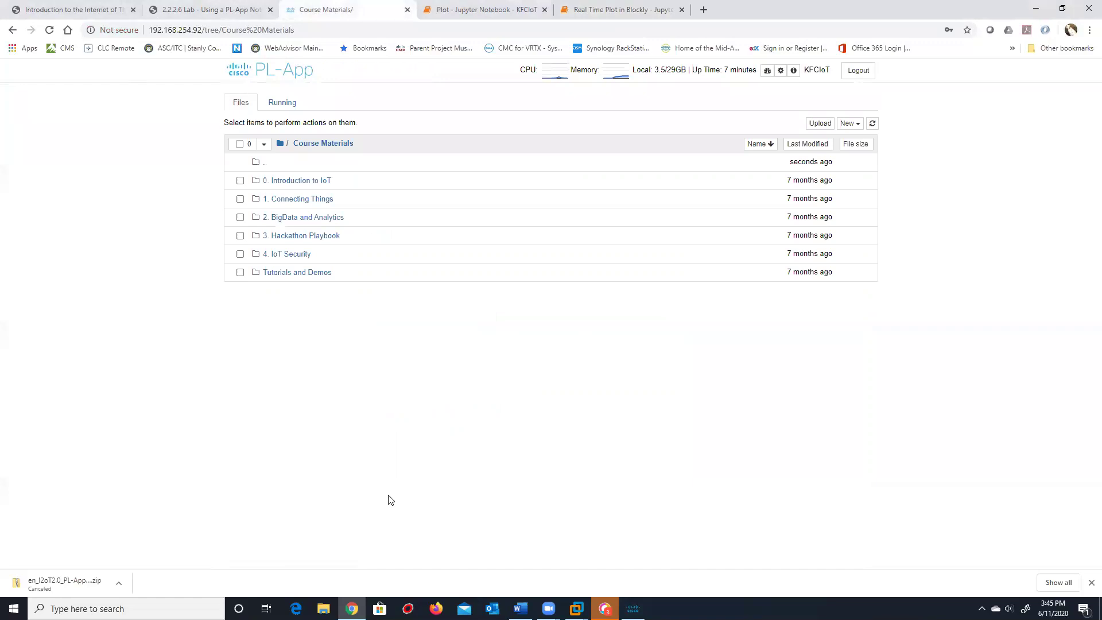
Shut down the three running notebooks, return to Files, and bring up the PL-App Launcher device list
click(280, 104)
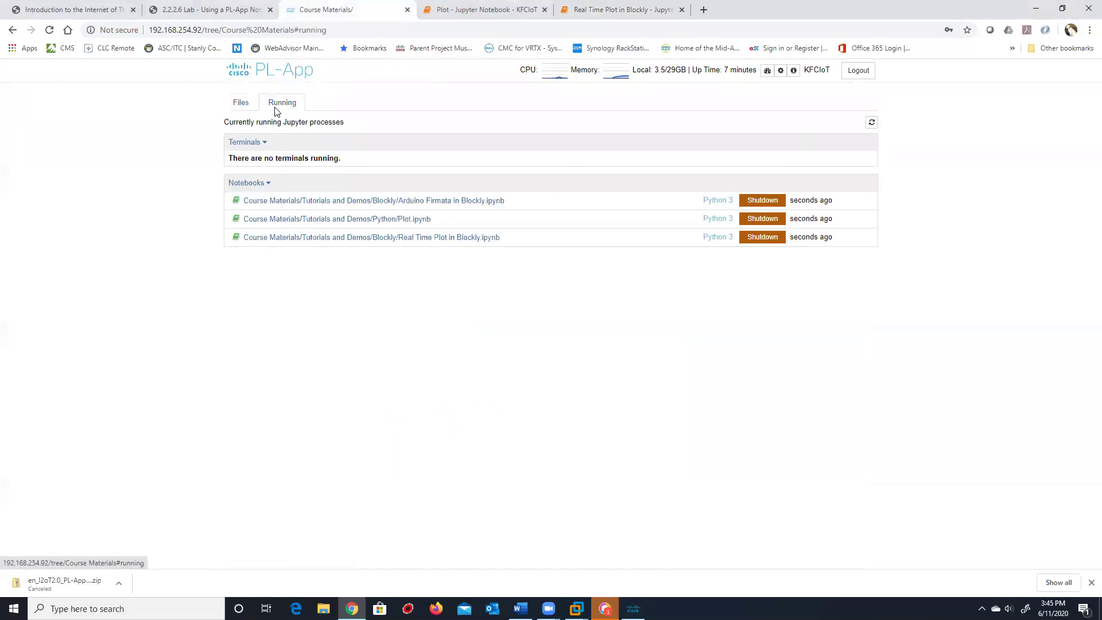
click(761, 218)
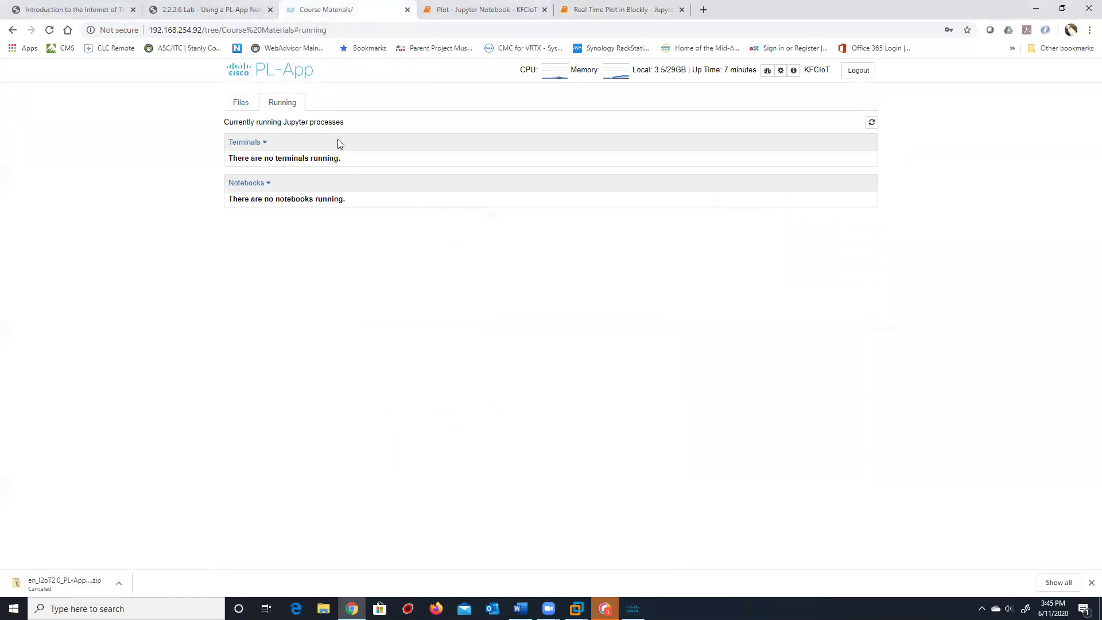
click(235, 105)
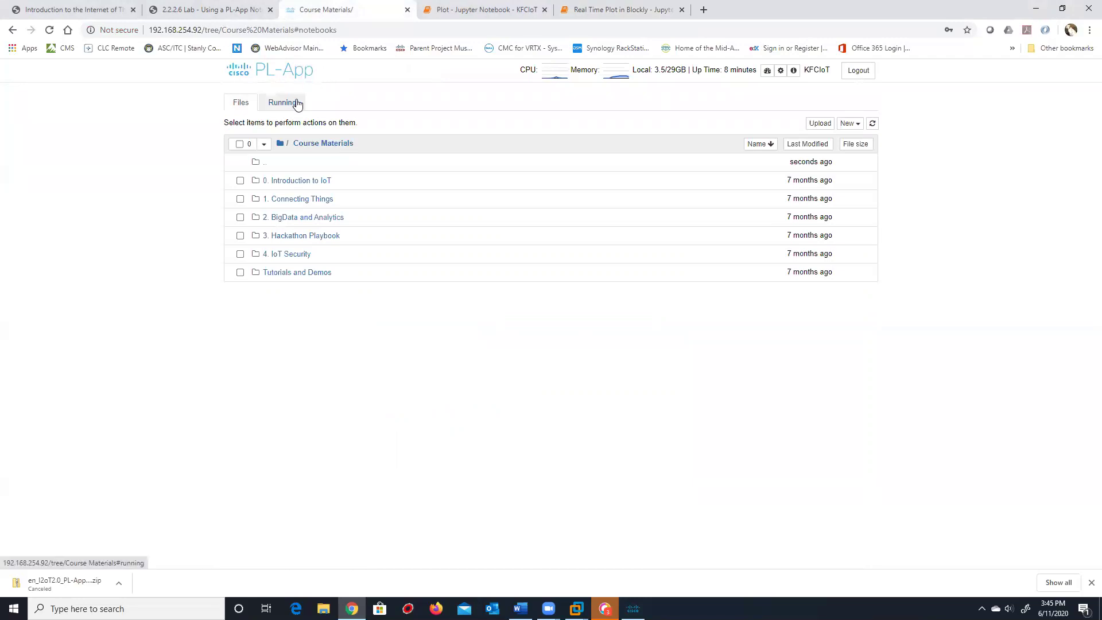
click(633, 607)
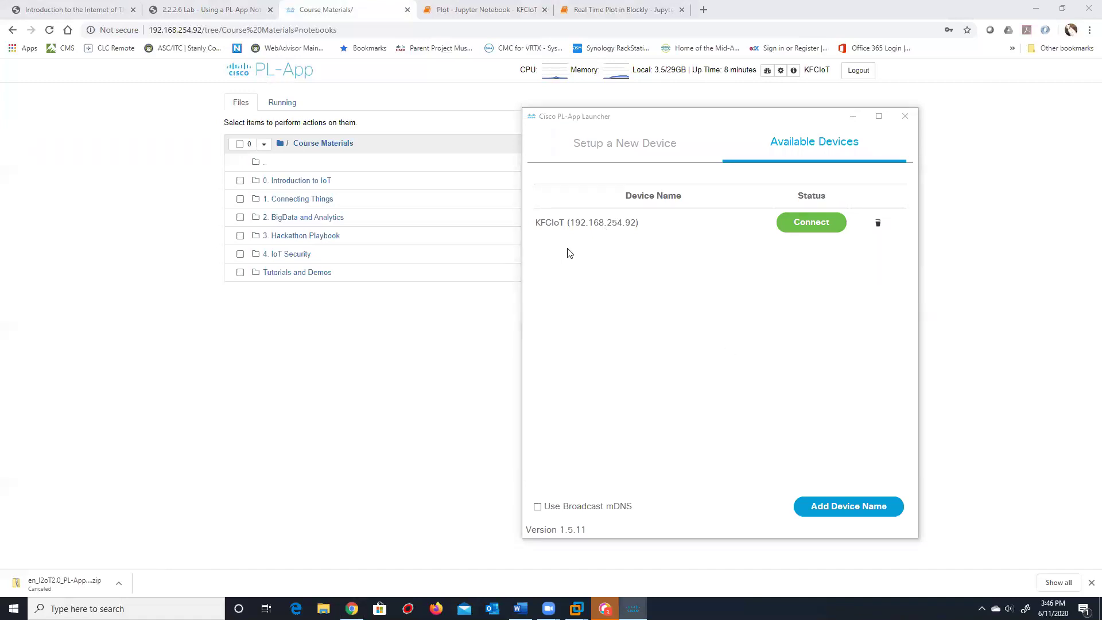
Show the launcher's Setup a New Device form, then go back to the browser and open a new tab
click(640, 229)
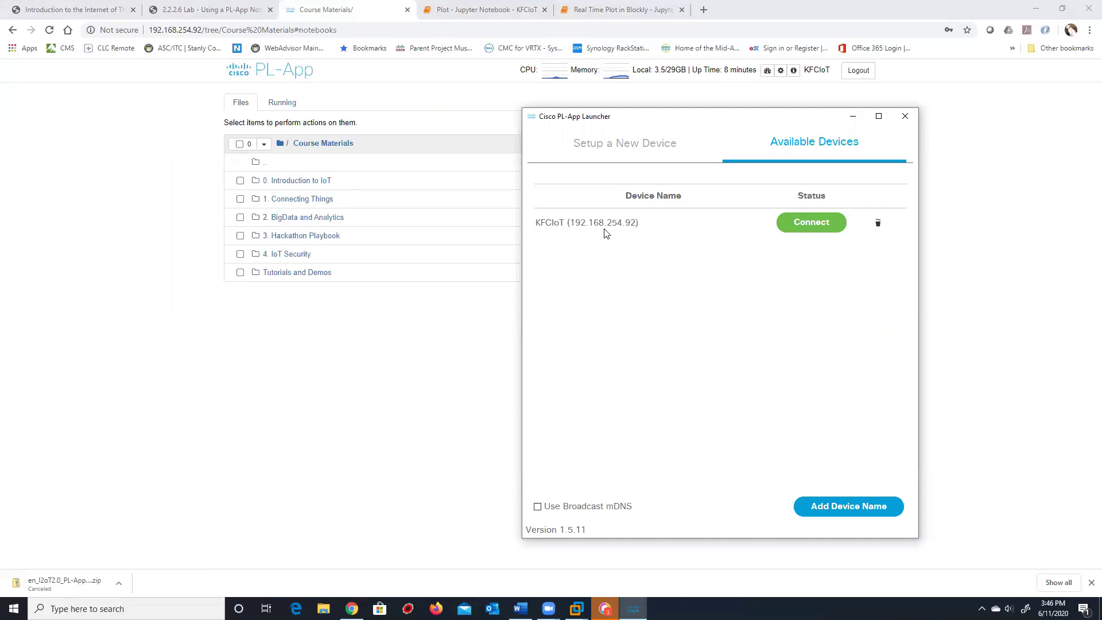
click(608, 153)
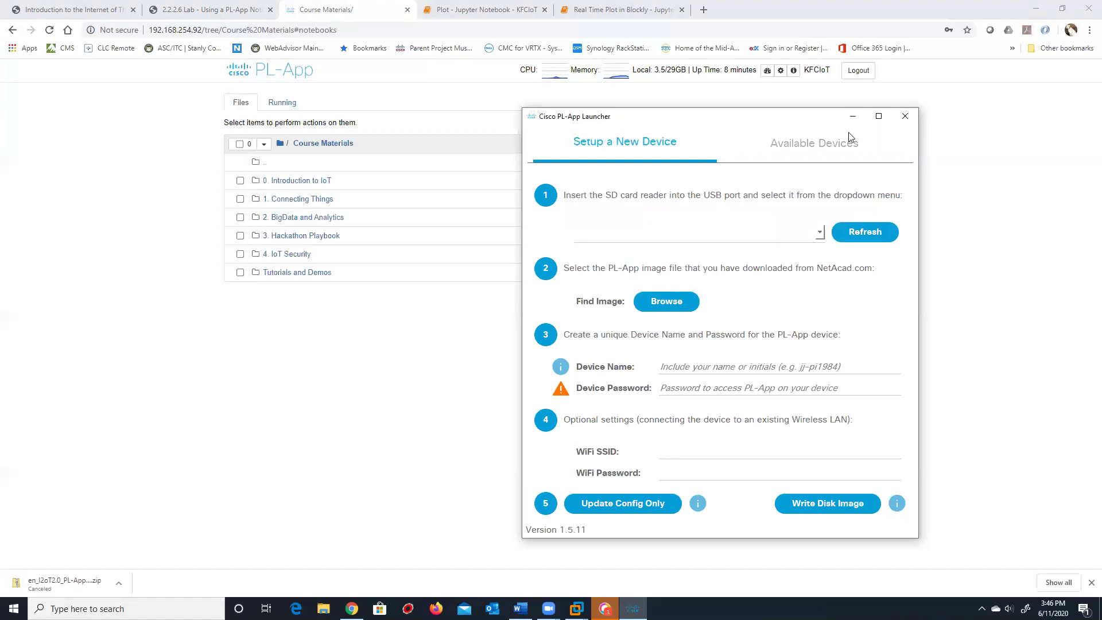
click(981, 375)
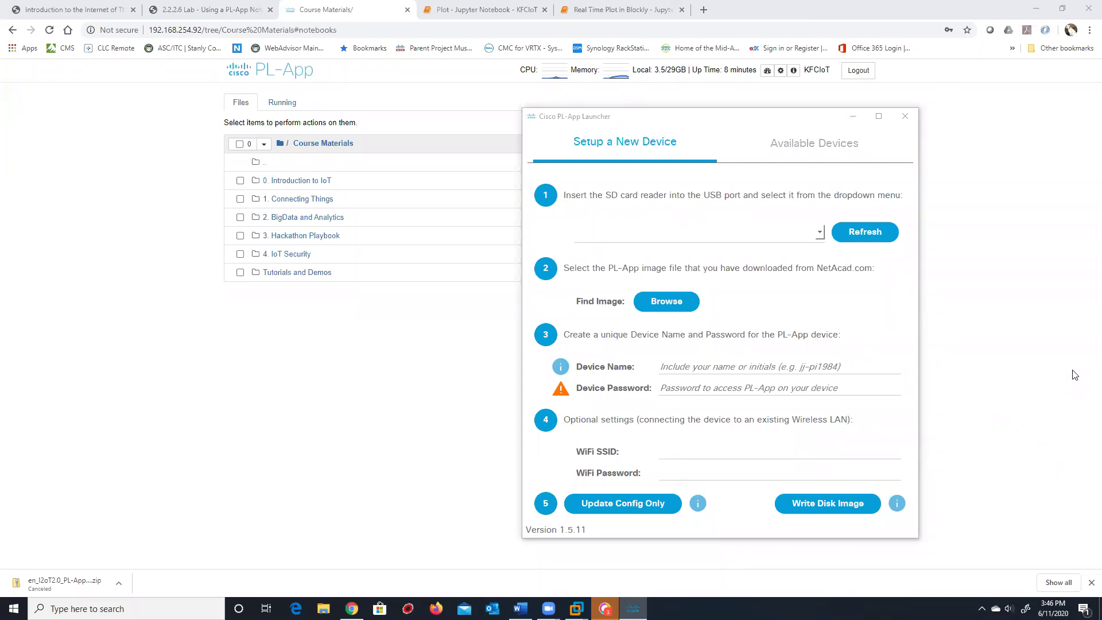
click(704, 10)
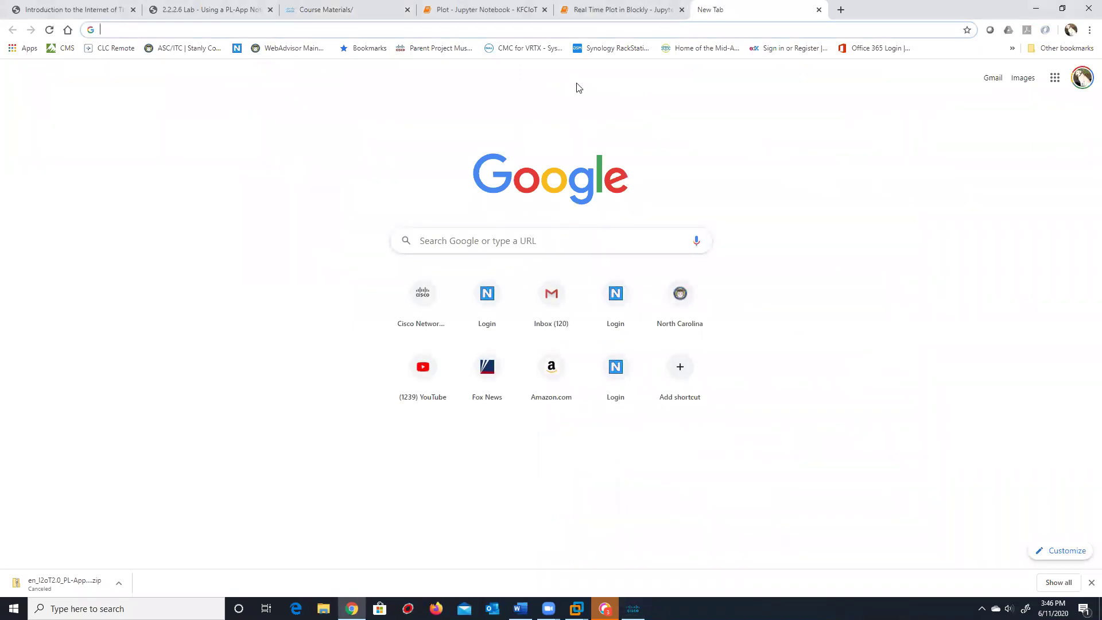
Search Google for 'raspberry pi virtual machine' and read the Virtual Machine on Raspberry Pi forum thread
text(raspberry pi)
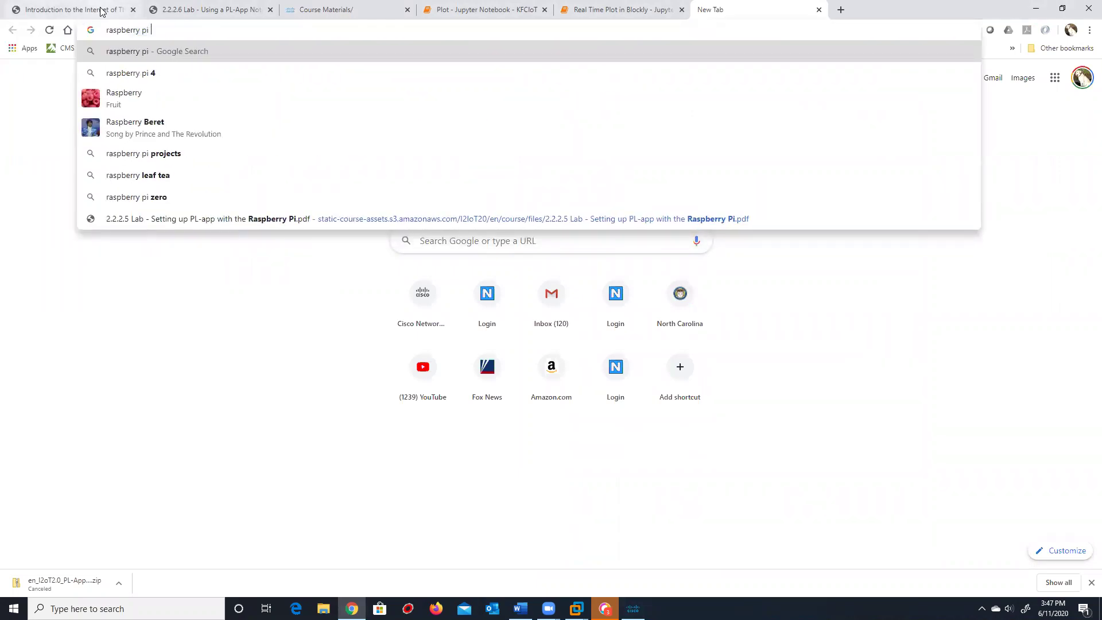
text( virt)
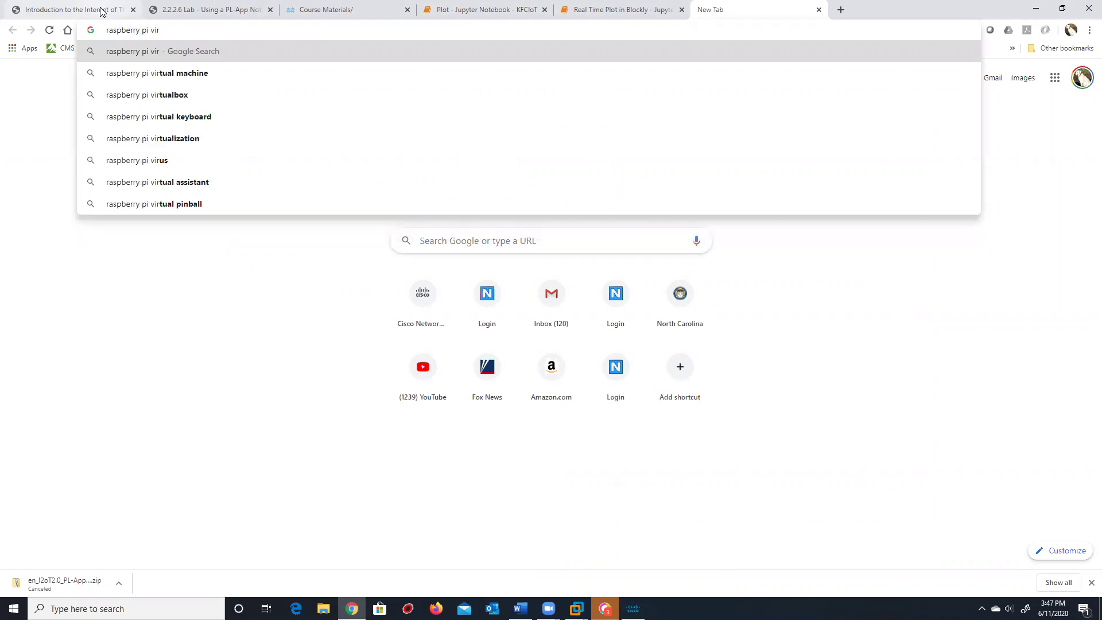
key(Return)
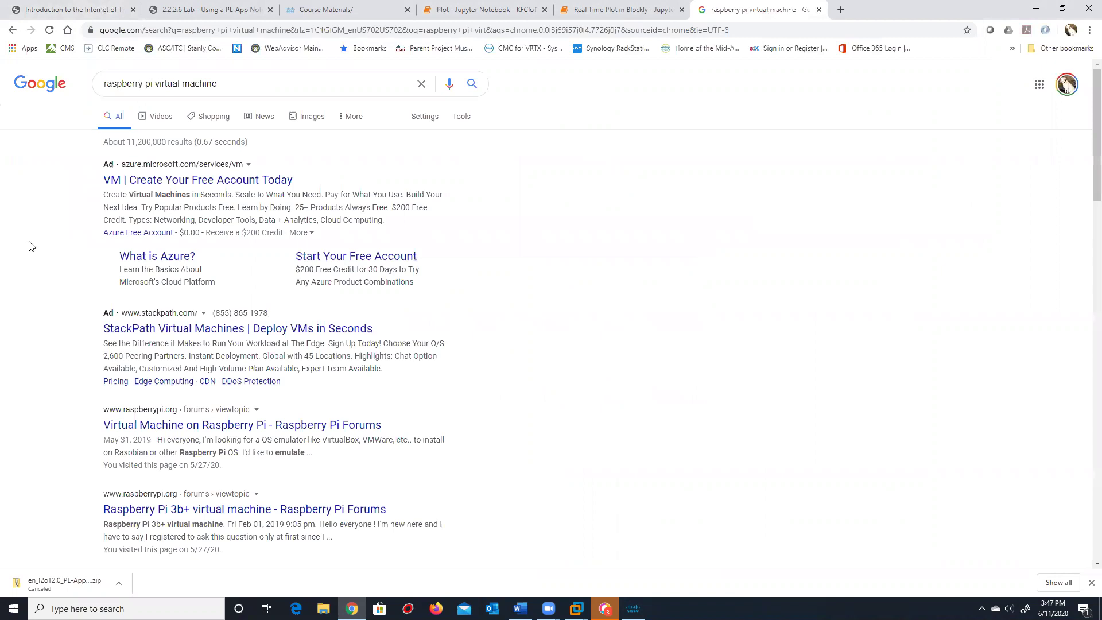
scroll(44, 248, down, 2)
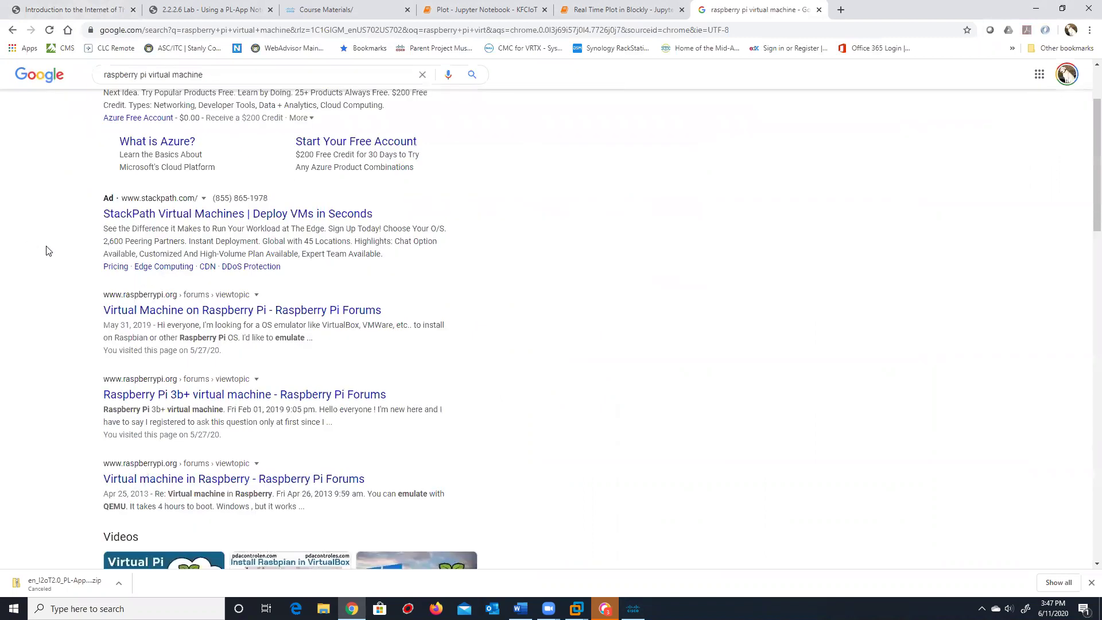
click(172, 314)
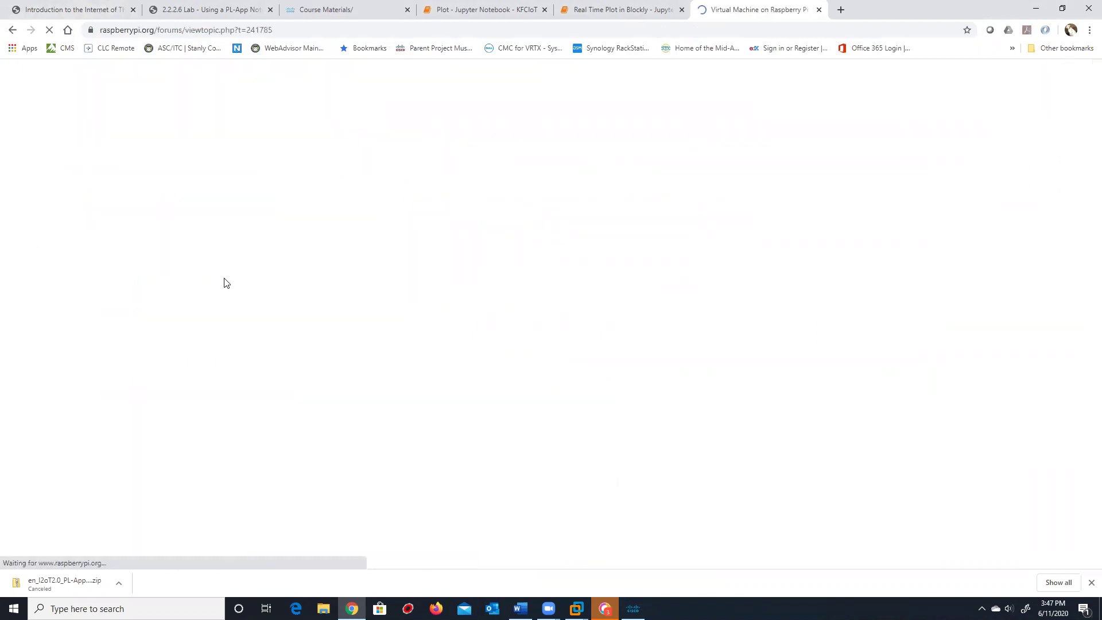
scroll(153, 288, down, 1)
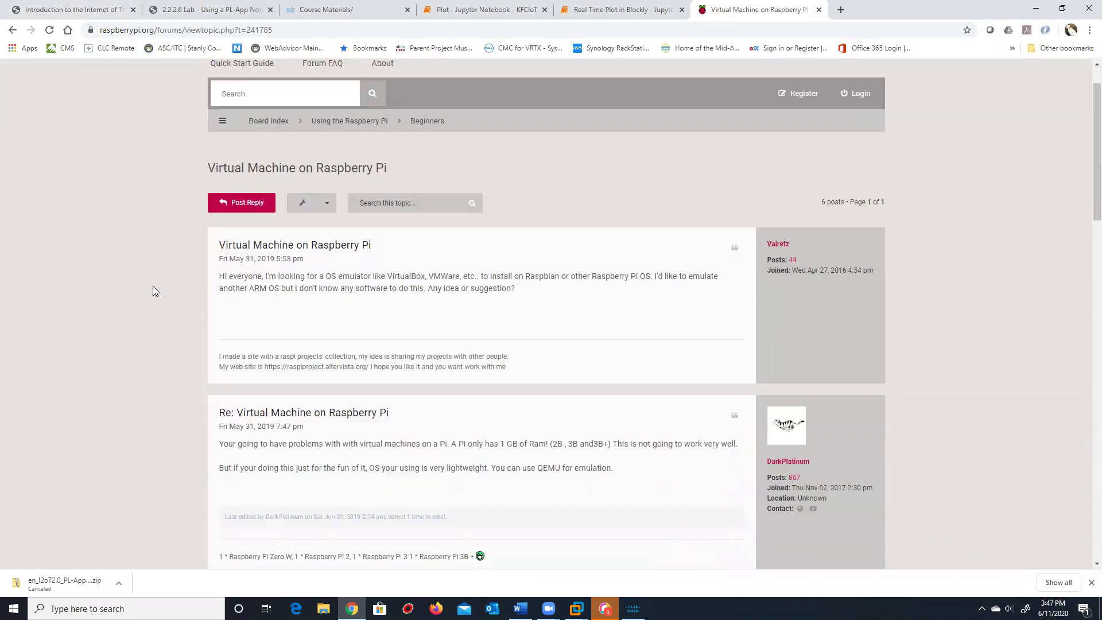
scroll(156, 284, down, 3)
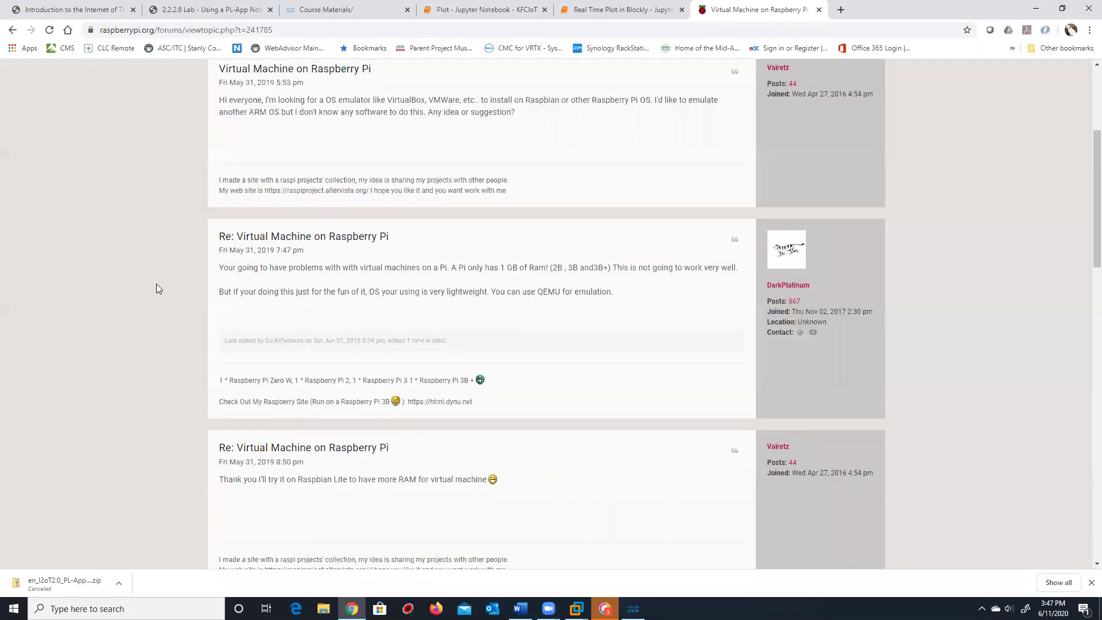
scroll(156, 283, down, 3)
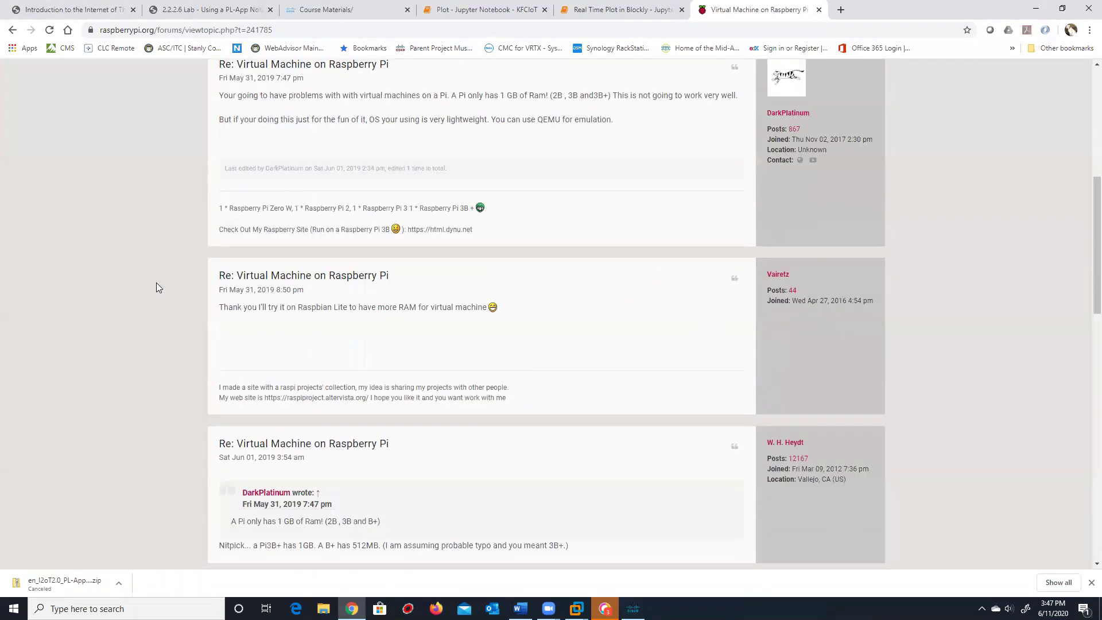
scroll(156, 287, down, 3)
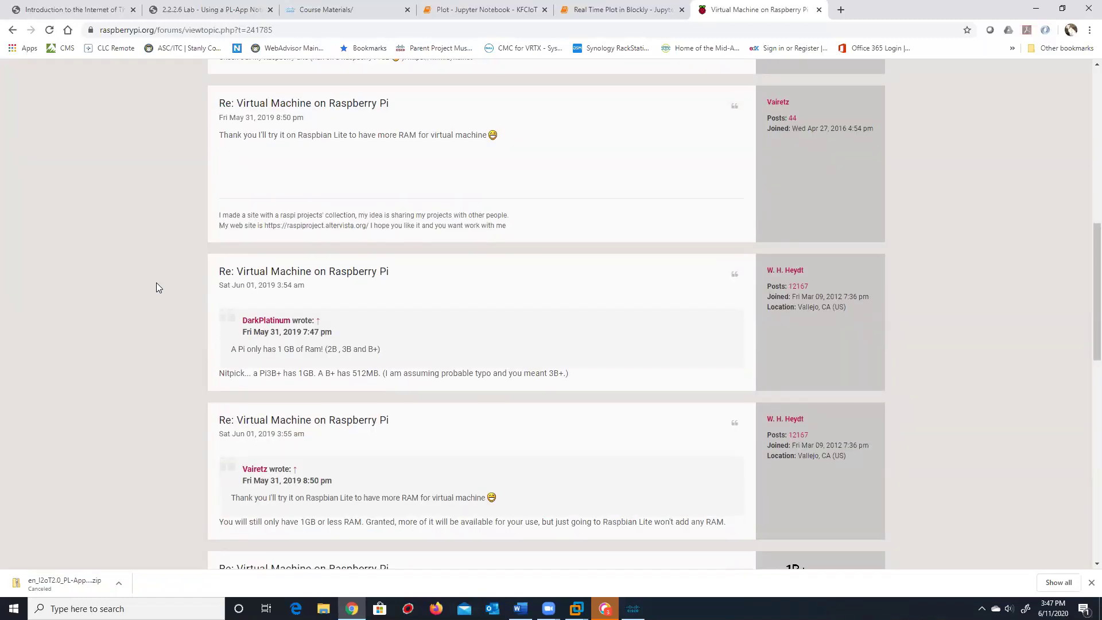
scroll(156, 287, down, 2)
scroll(156, 282, down, 3)
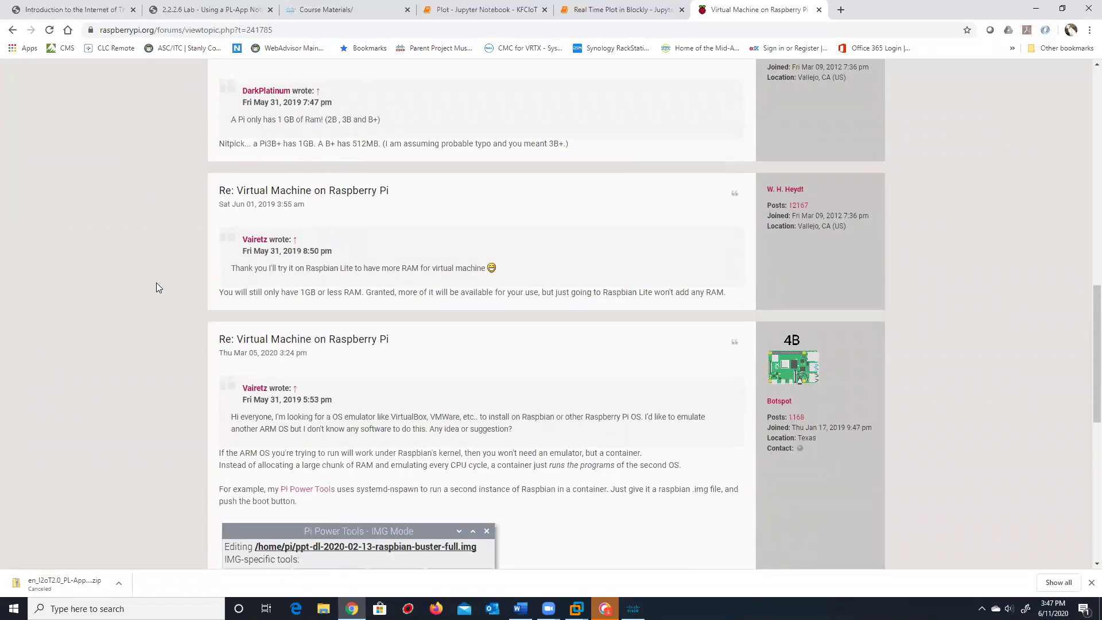
scroll(158, 281, down, 3)
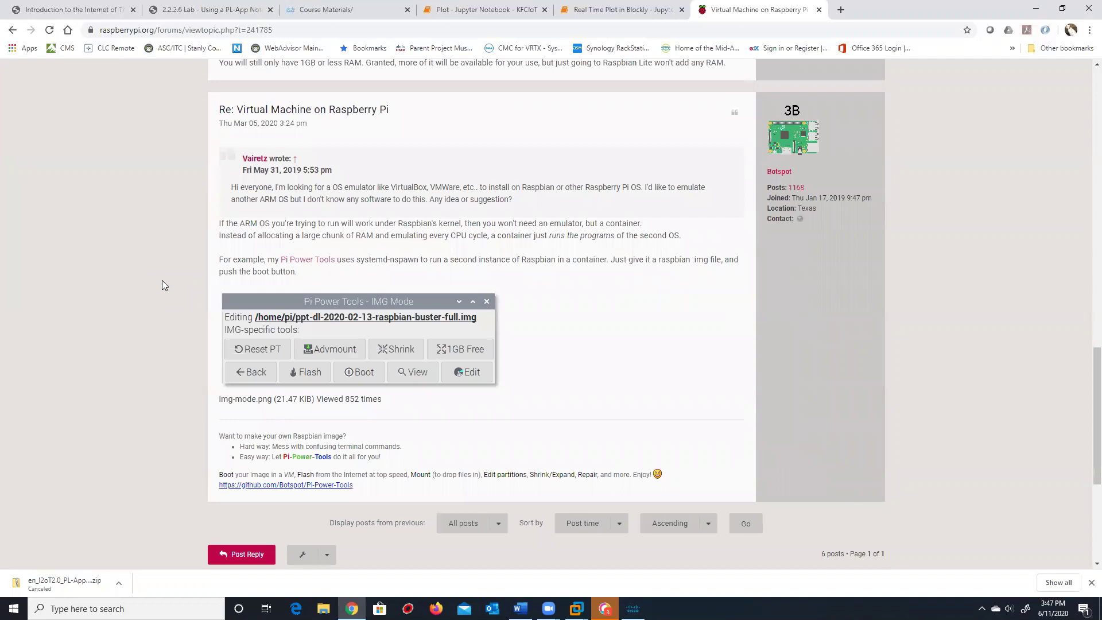
scroll(169, 275, up, 4)
Go back to the search results, then switch to the Introduction to the Internet of Things course tab
click(13, 31)
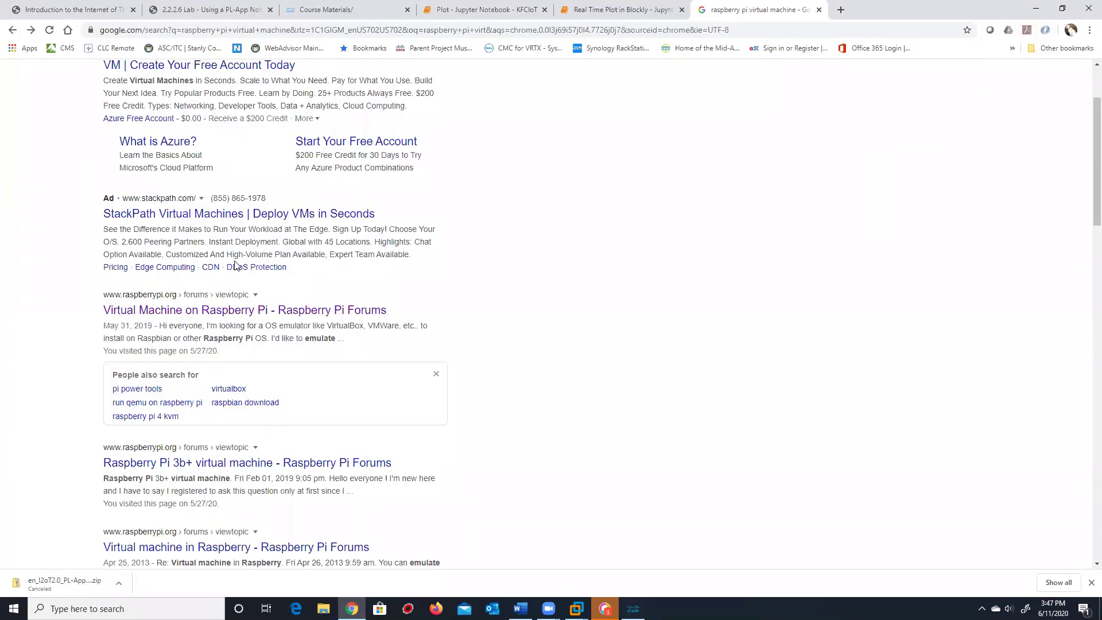
scroll(236, 258, down, 3)
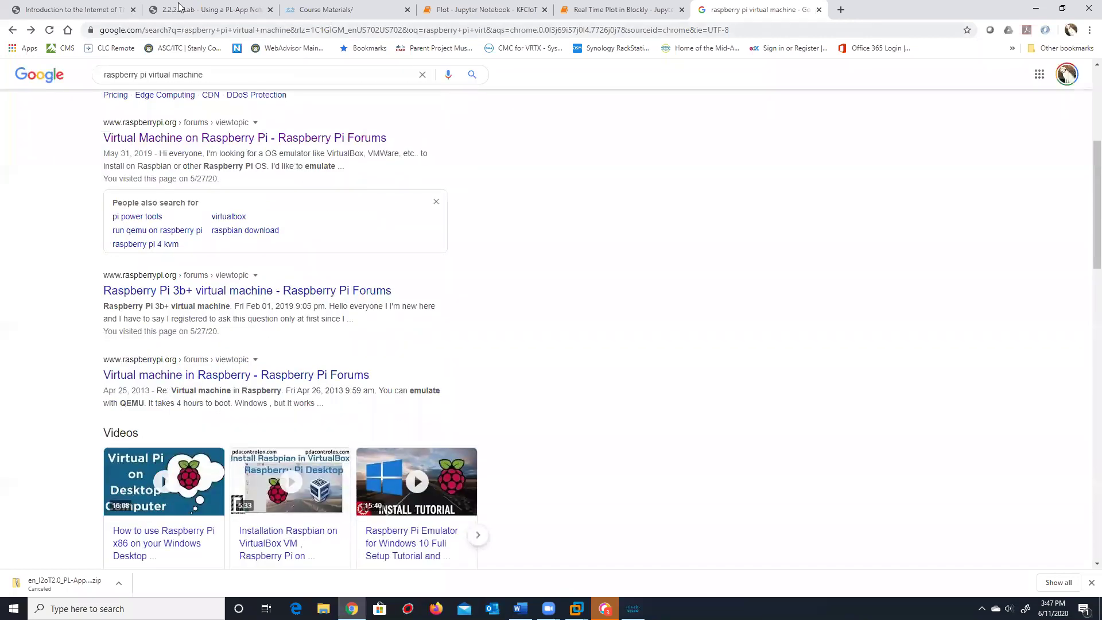
click(75, 9)
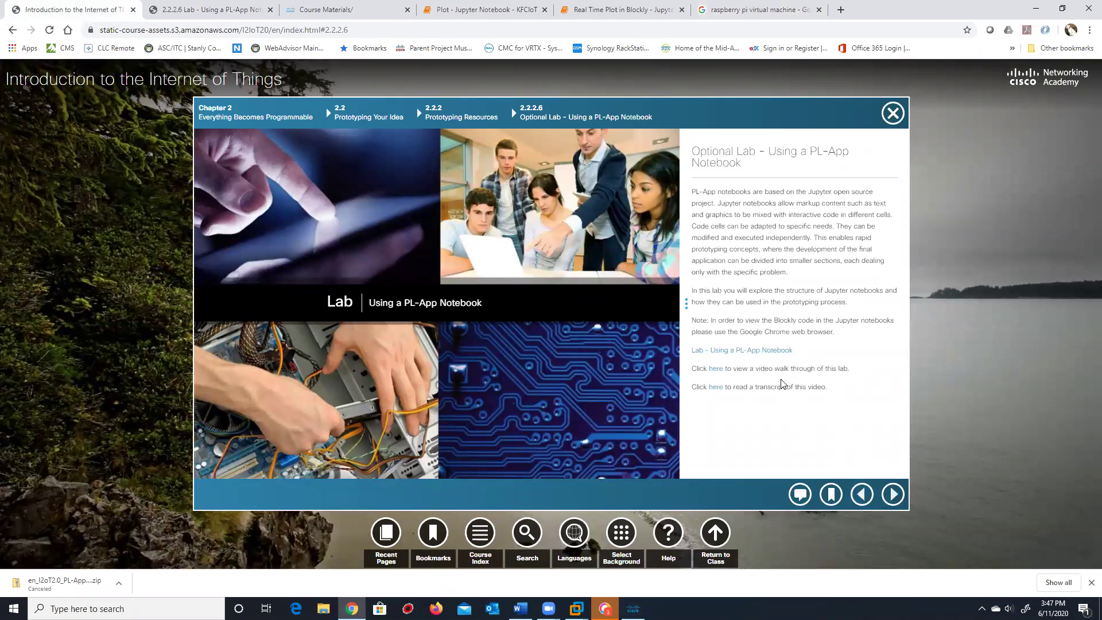
Go back to the PL-App setup lesson and start its video walkthrough
click(863, 494)
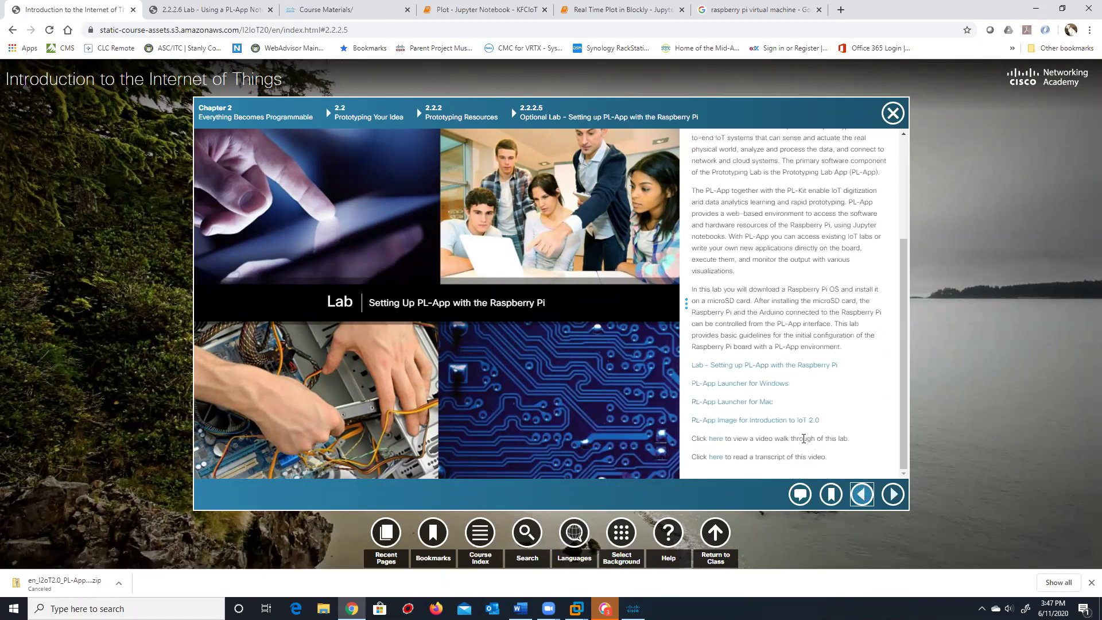
click(716, 439)
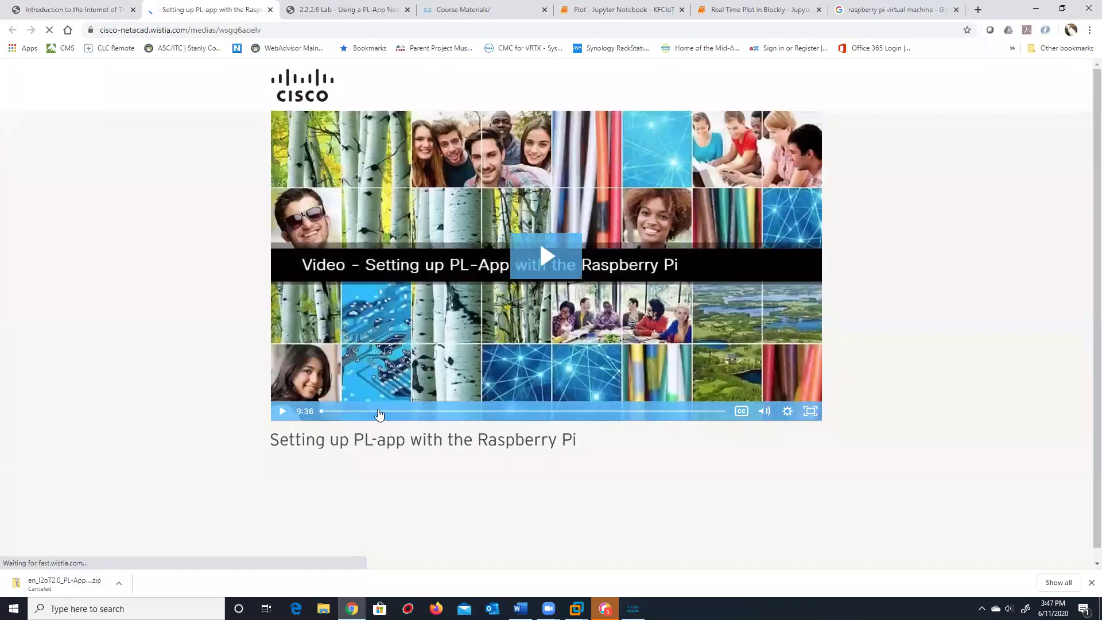
click(280, 412)
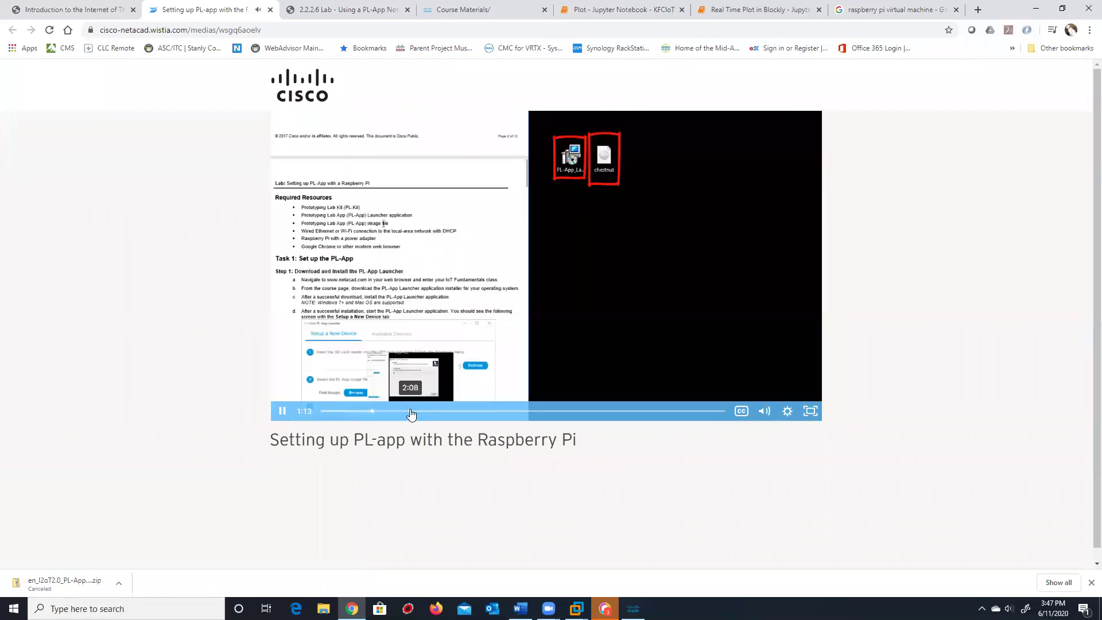
Scrub the video through launcher installation, the SD card drive and image-file steps
click(388, 411)
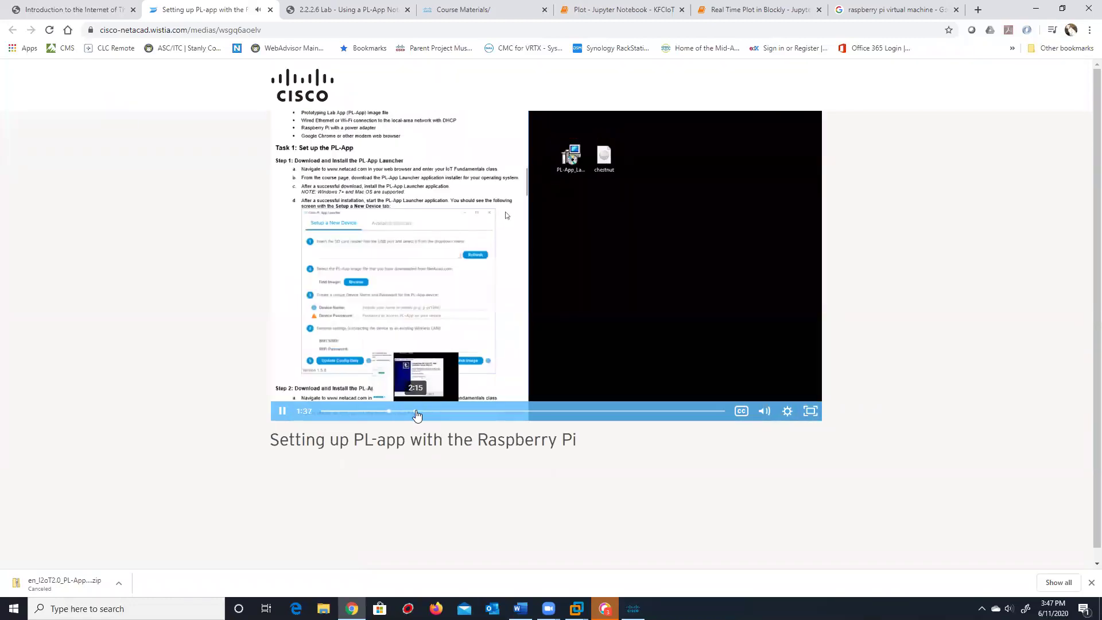
click(400, 412)
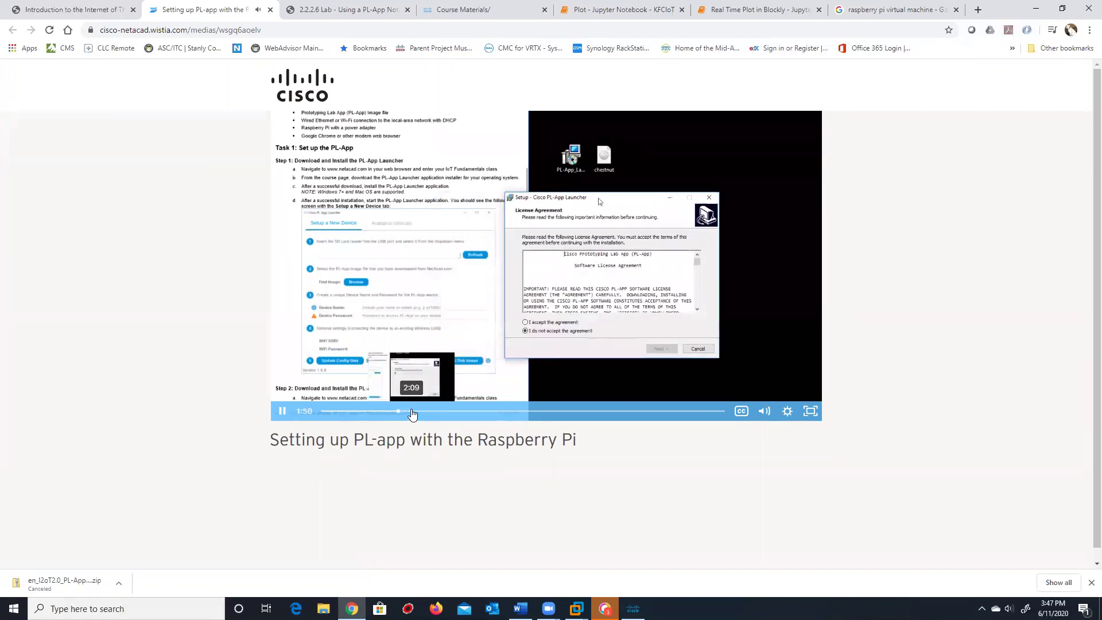
click(413, 412)
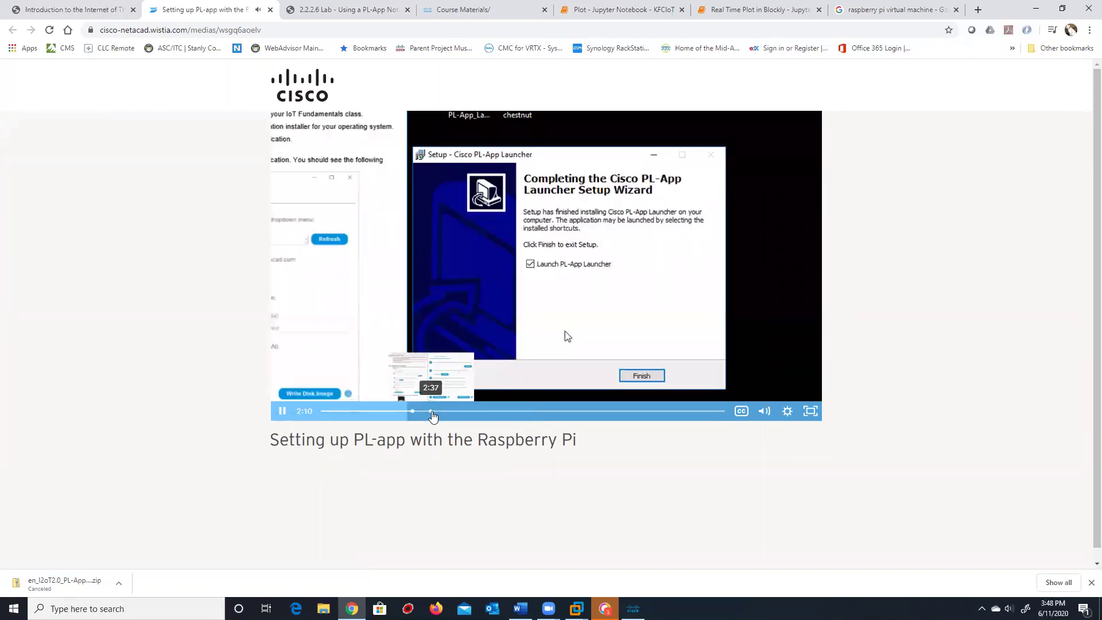
click(438, 413)
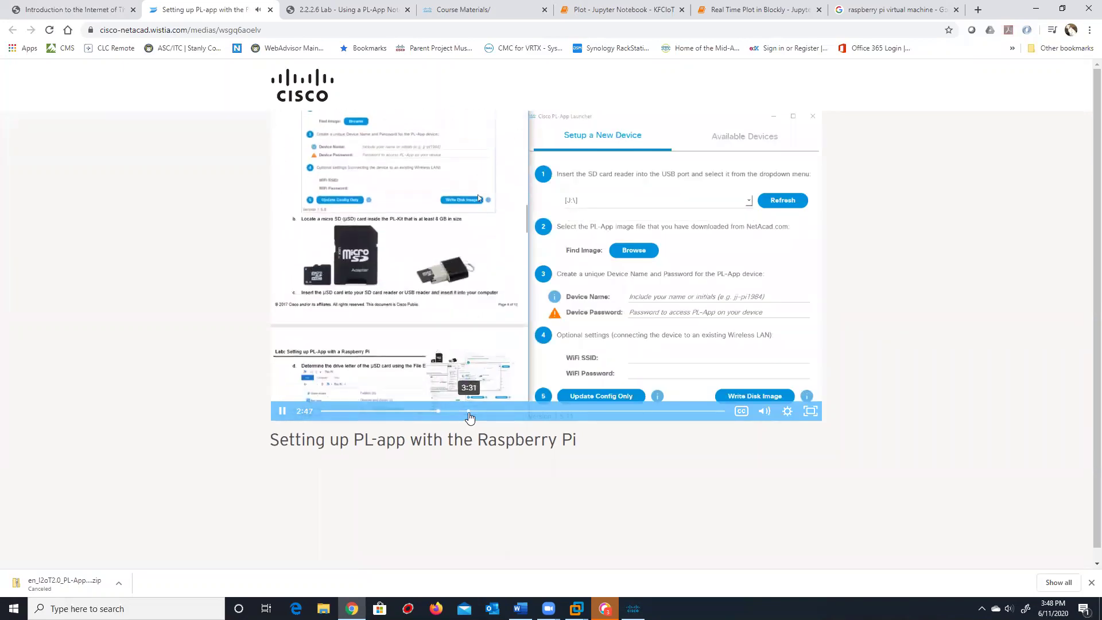
click(469, 412)
click(490, 412)
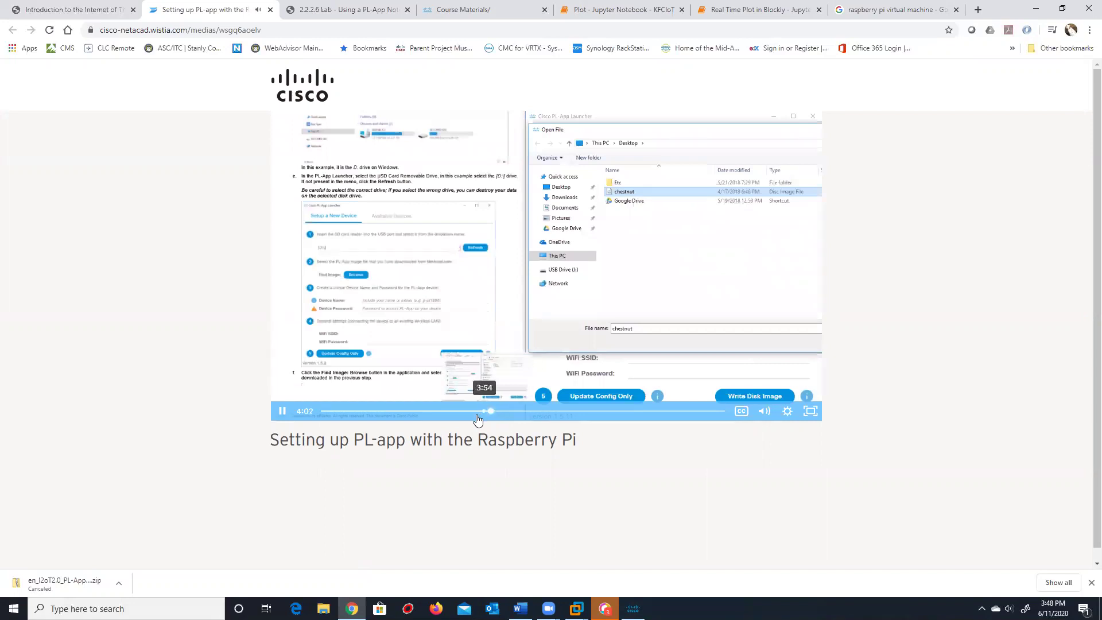
click(476, 412)
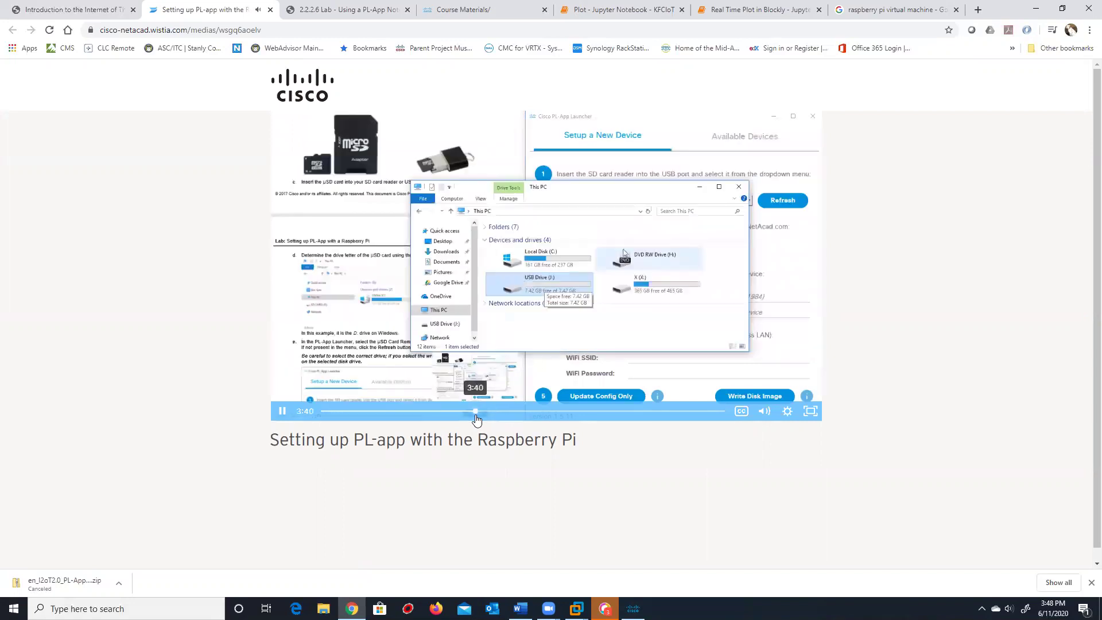
click(455, 412)
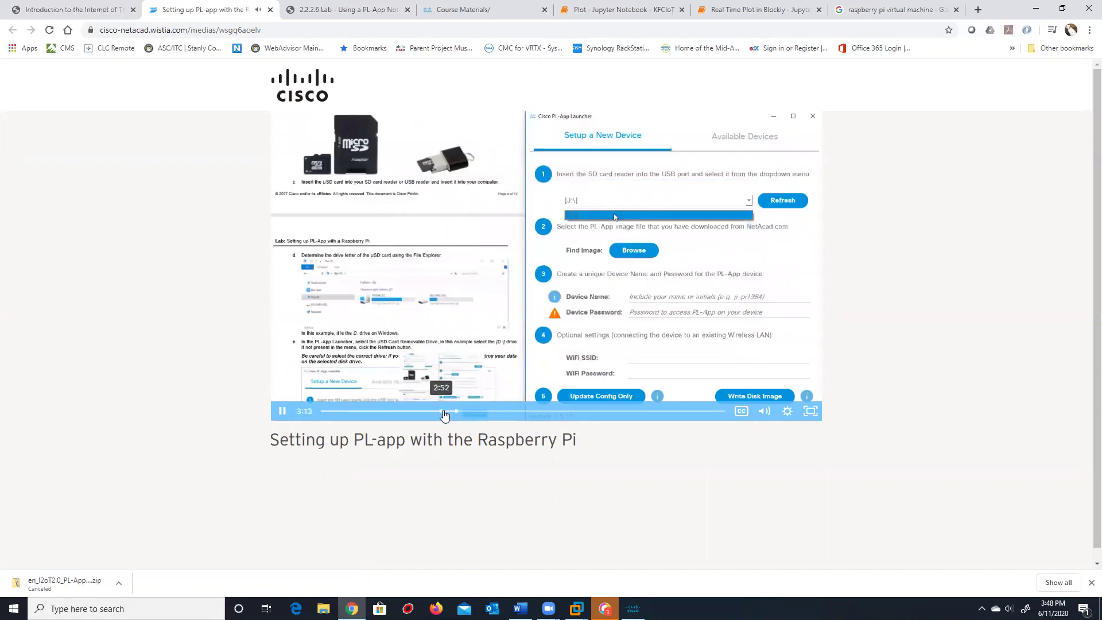
click(444, 413)
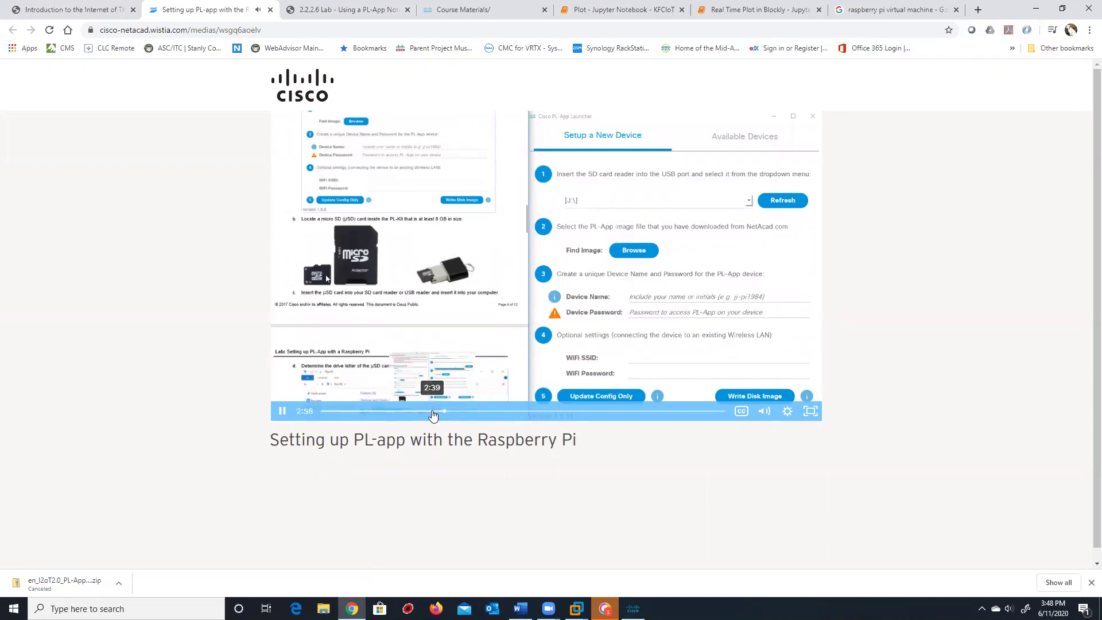
click(433, 412)
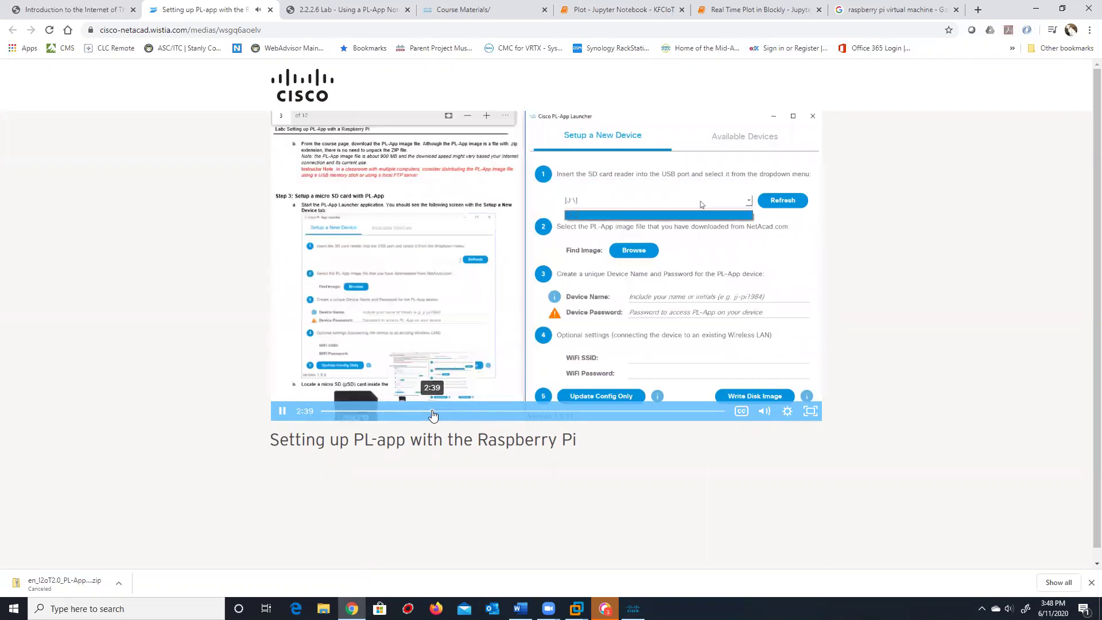
click(419, 412)
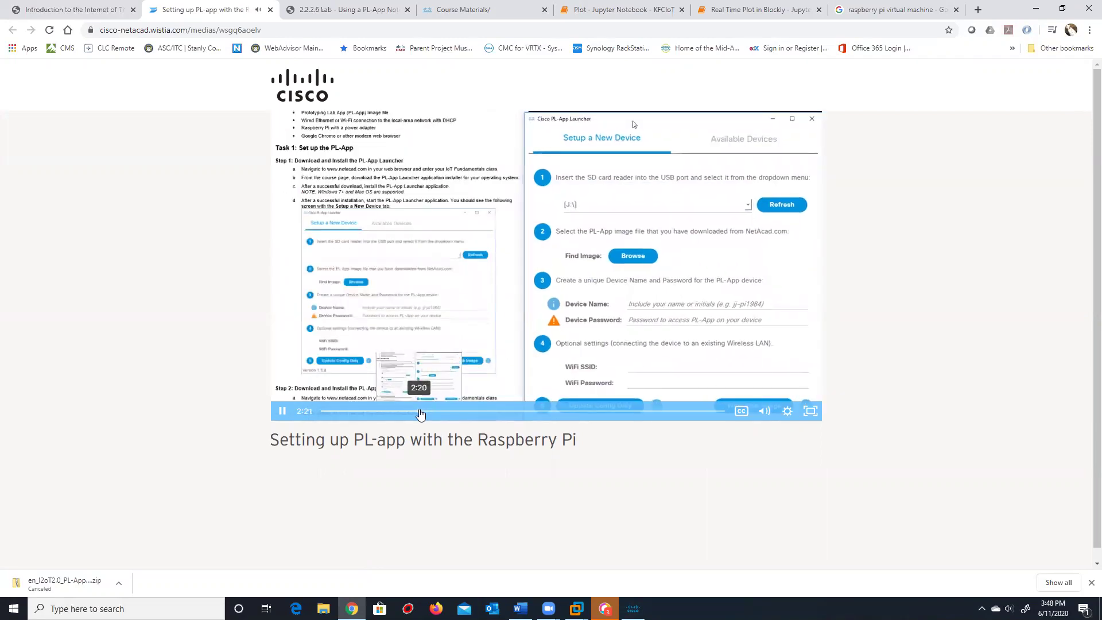
click(411, 413)
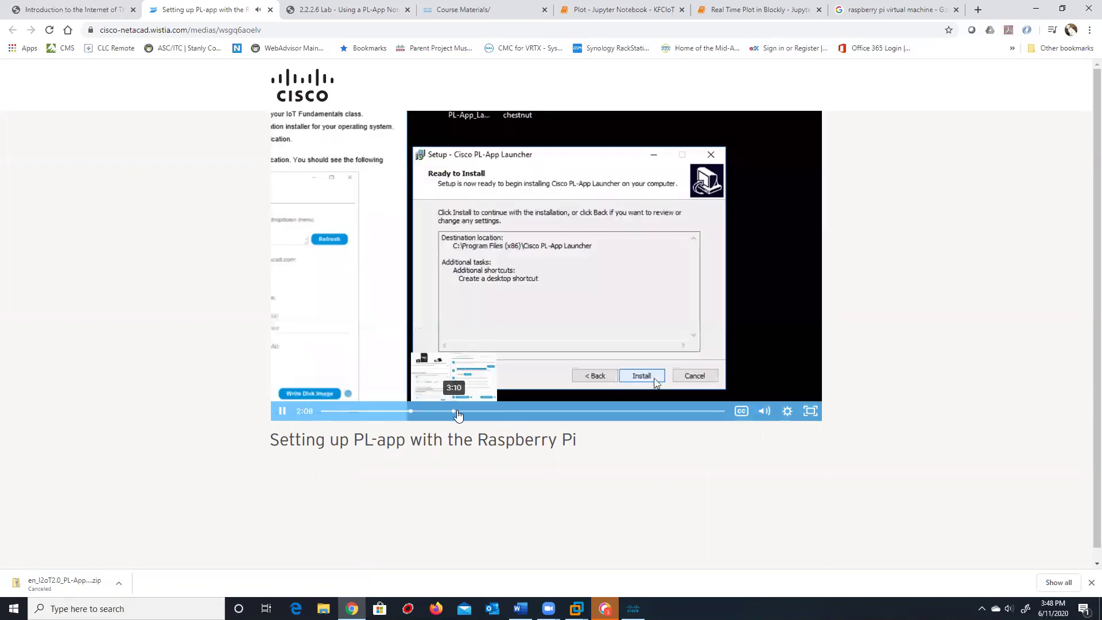
Scrub ahead to the completed new-device form and pause the video at 6:37
click(458, 412)
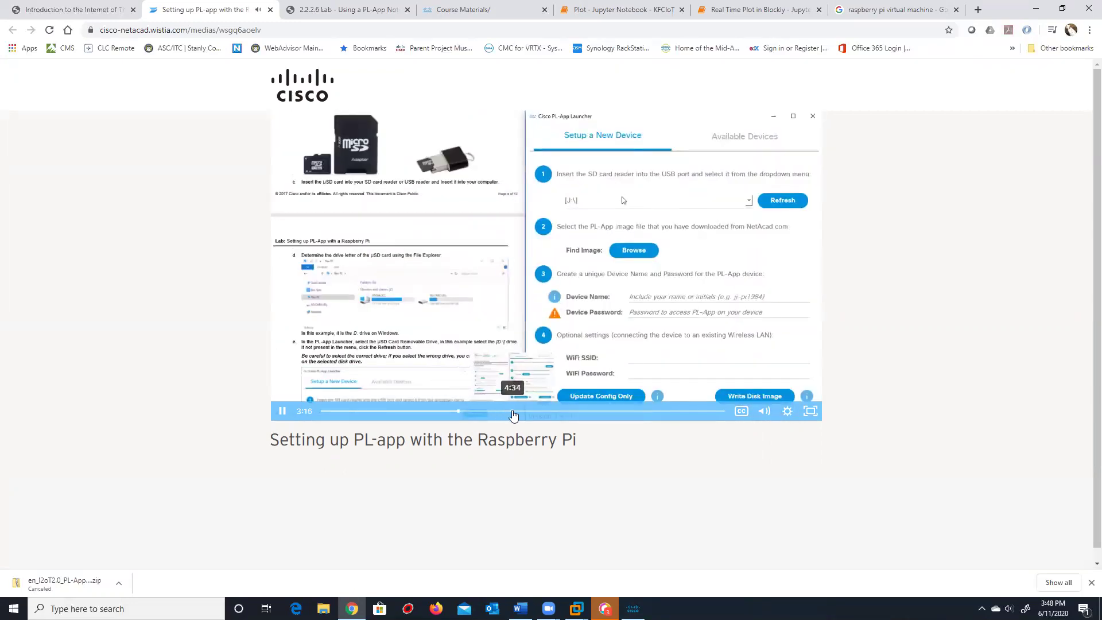
click(514, 412)
click(568, 412)
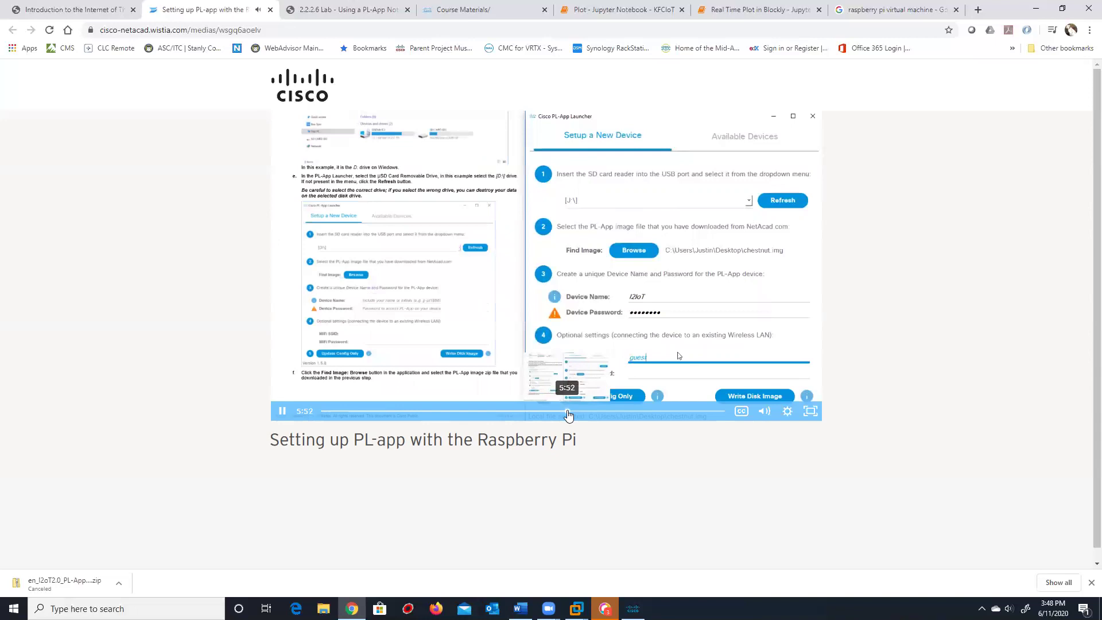
click(590, 412)
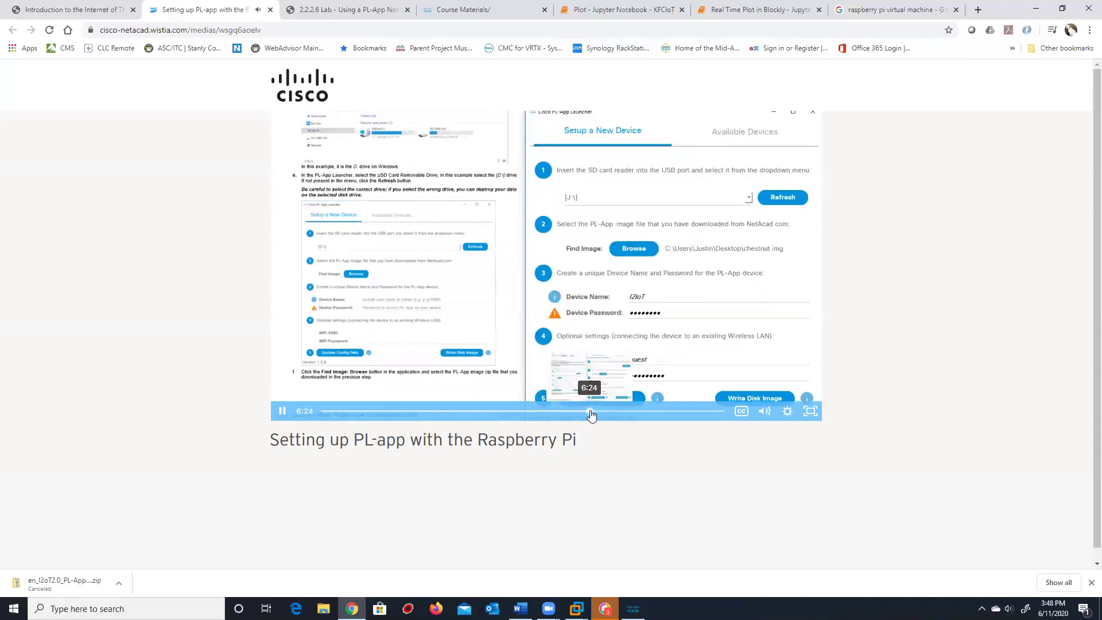
click(642, 412)
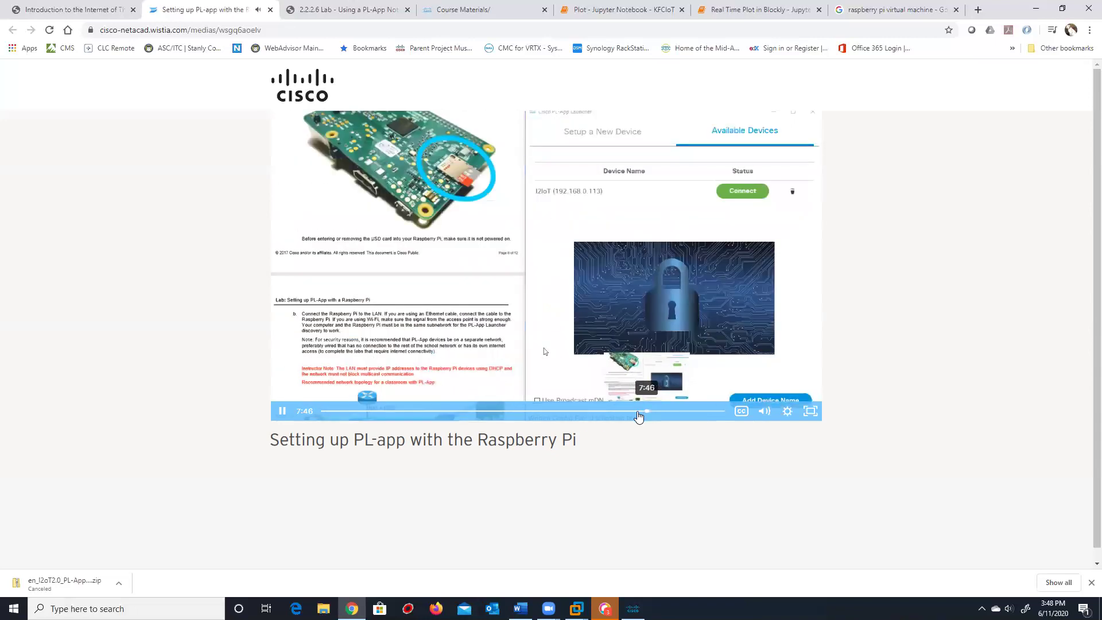
click(624, 411)
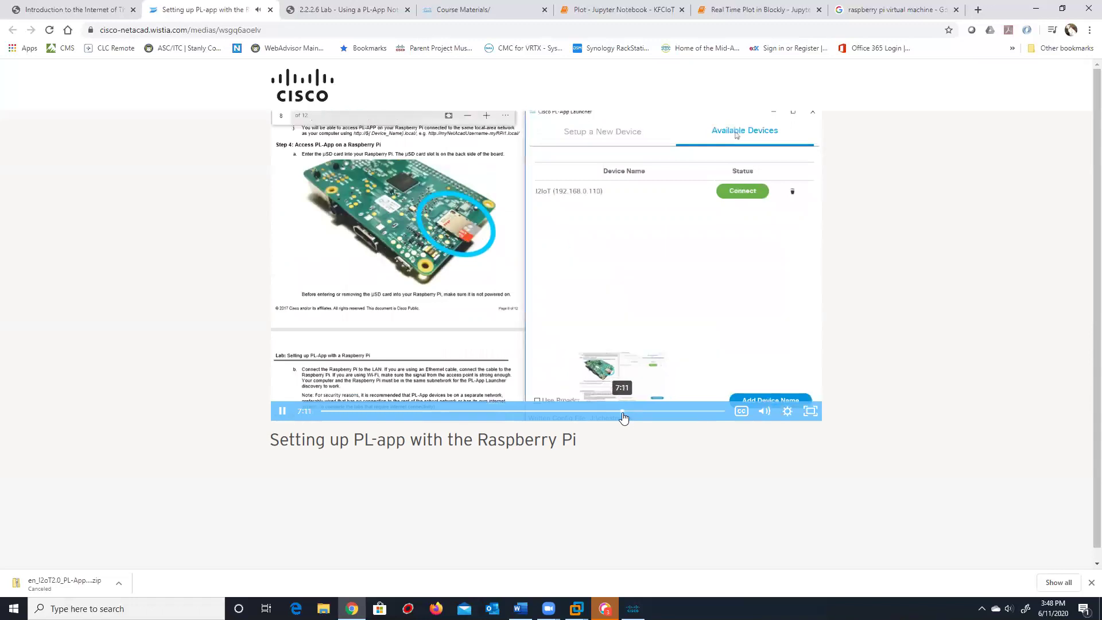
click(603, 412)
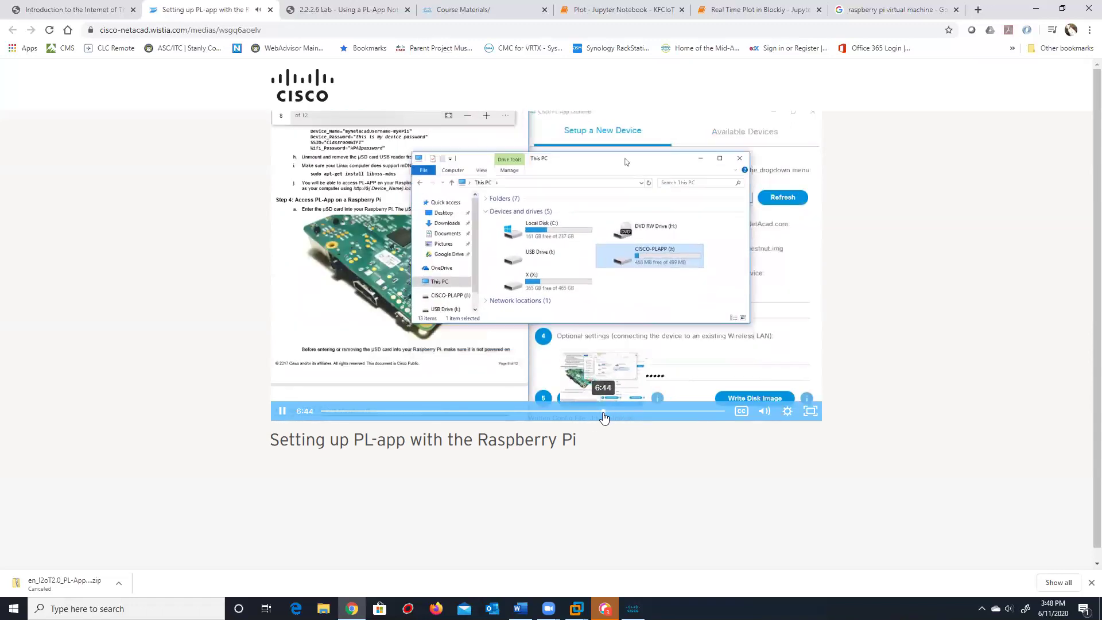
click(598, 412)
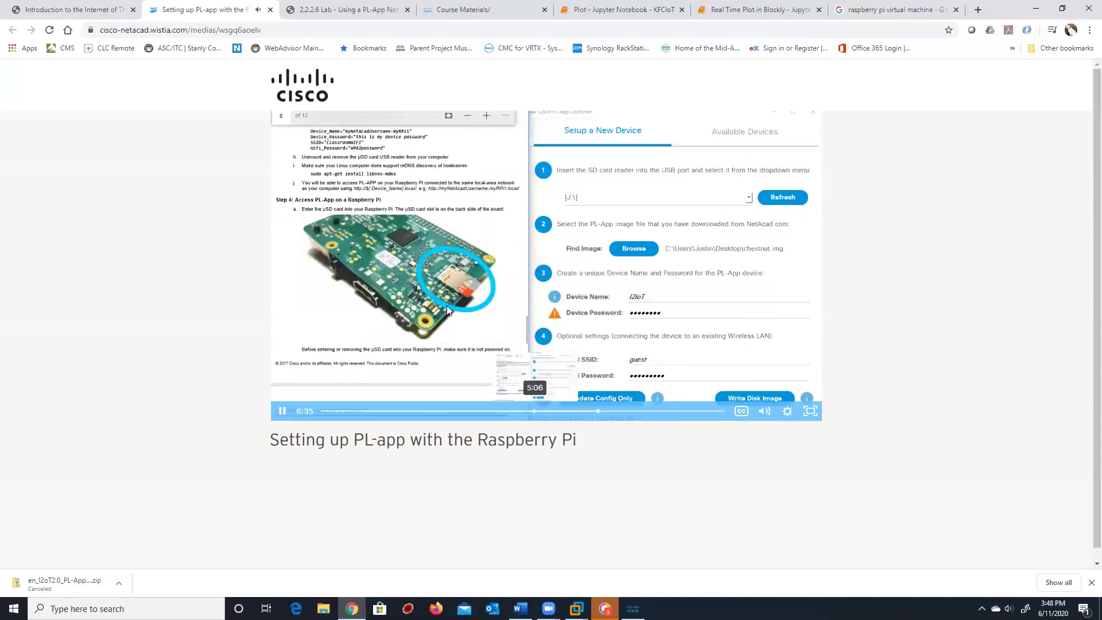
click(396, 281)
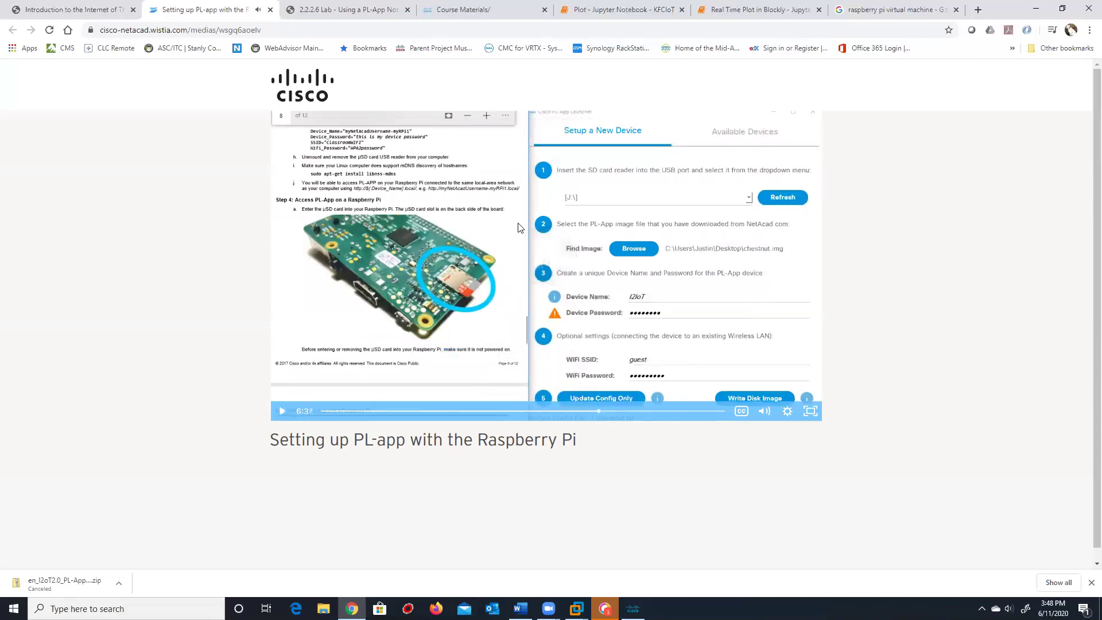
Glance at the 2.2.2.6 Lab PDF tab, then return to the setup video
click(341, 11)
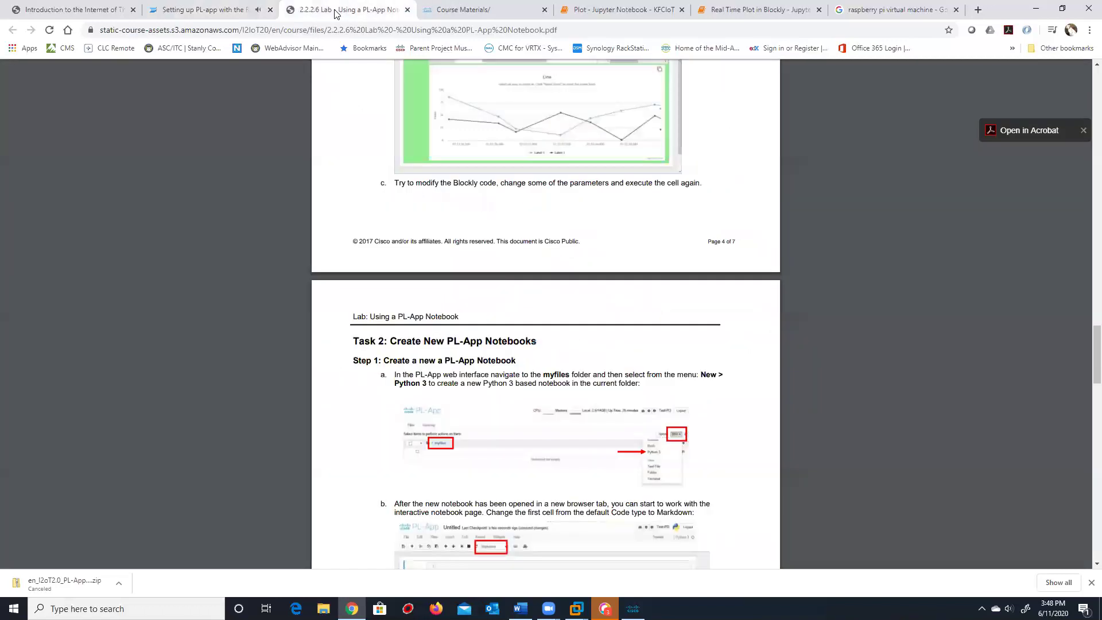
click(200, 13)
mouse_move(458, 304)
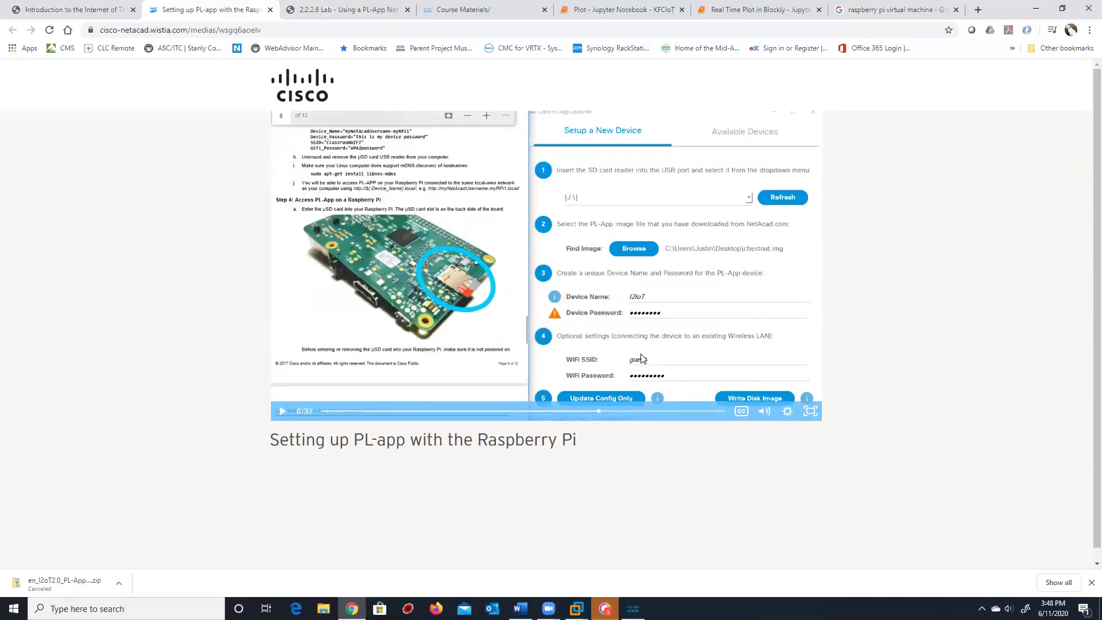
scroll(697, 297, down, 1)
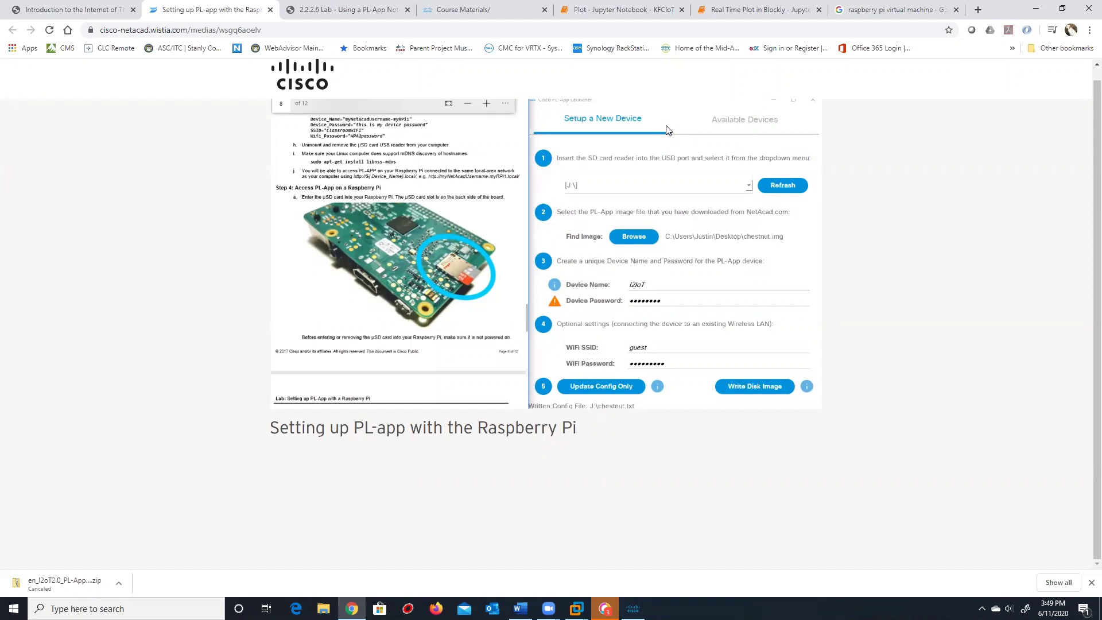
click(666, 129)
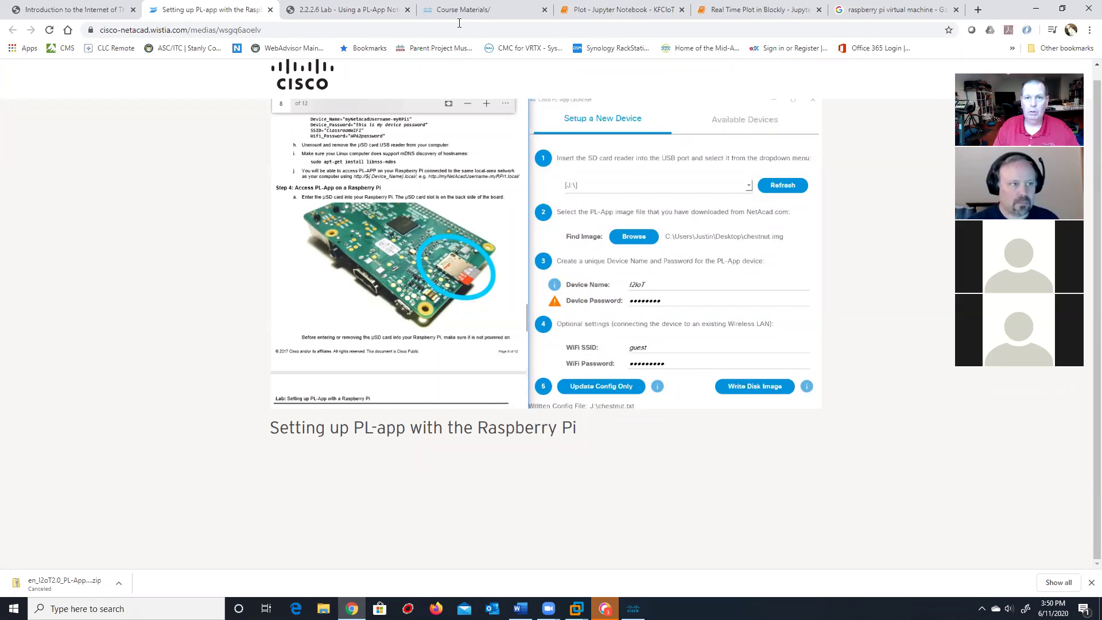
Return to the course, advance to the Blinking an LED lab page, and open its lab preview
click(106, 13)
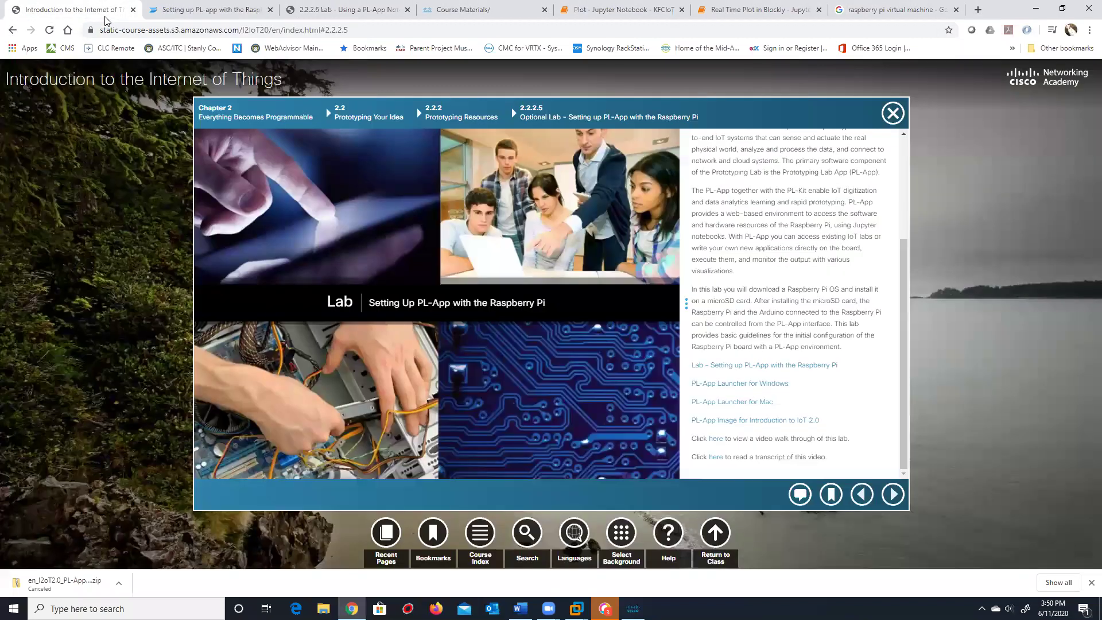
click(884, 493)
click(893, 492)
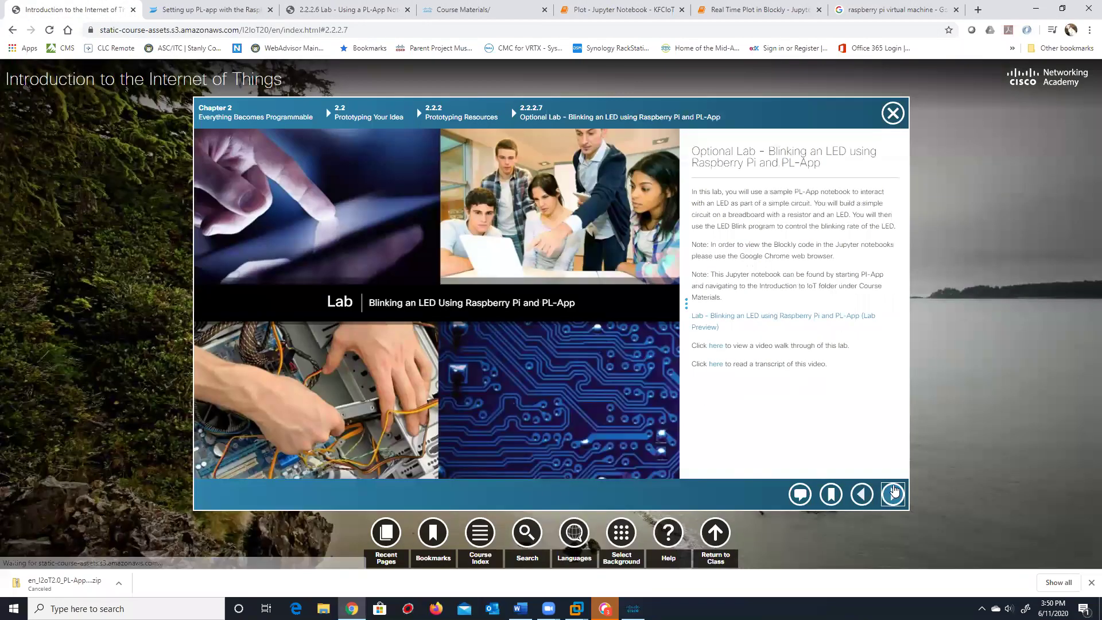
click(744, 321)
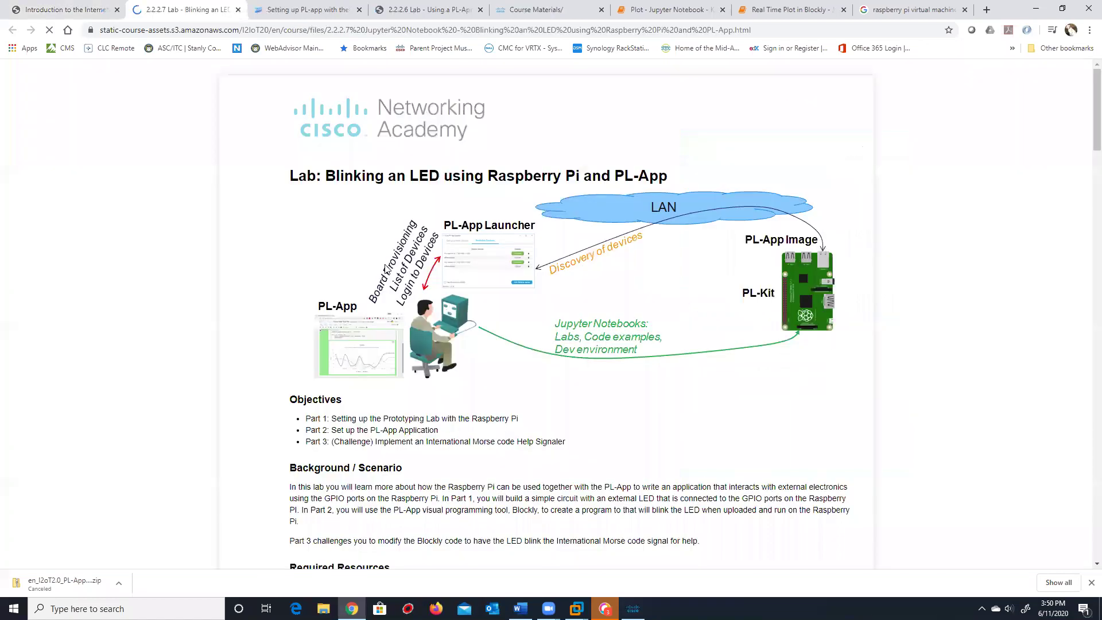
Scroll through the Blinking an LED lab guide, then switch back to the Introduction to the Internet of Things course tab
scroll(400, 267, down, 3)
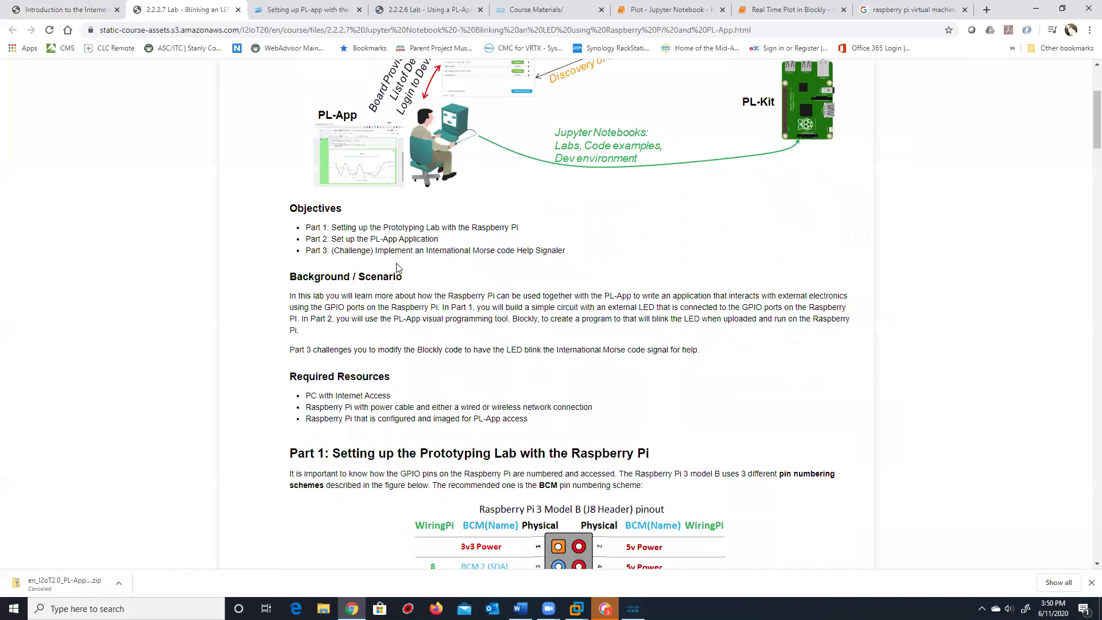
scroll(498, 264, down, 6)
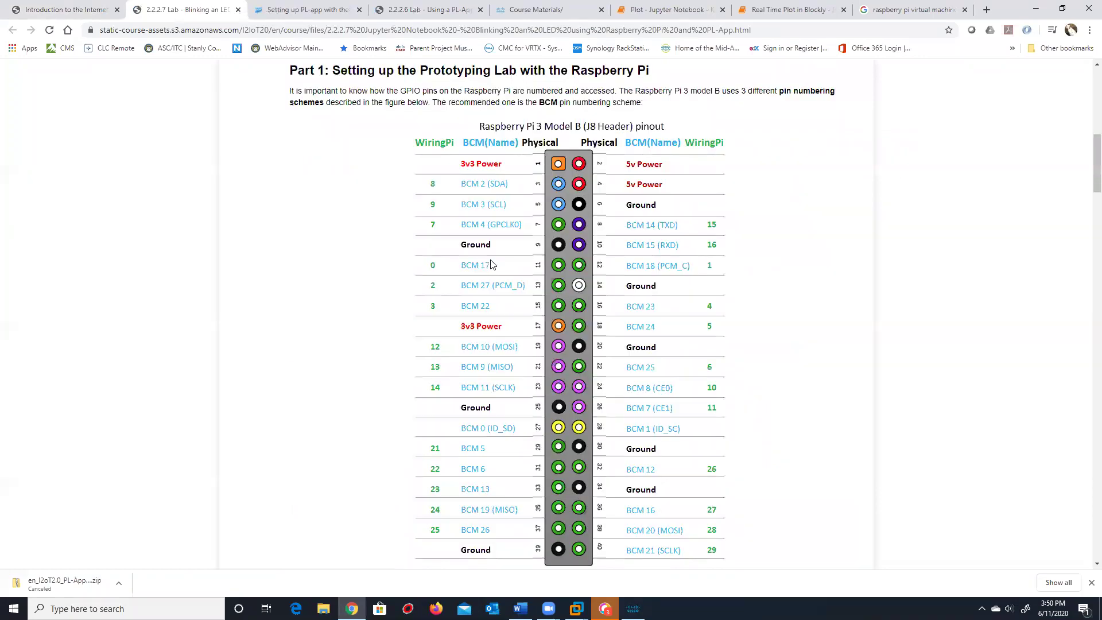
scroll(491, 264, up, 2)
scroll(456, 261, down, 5)
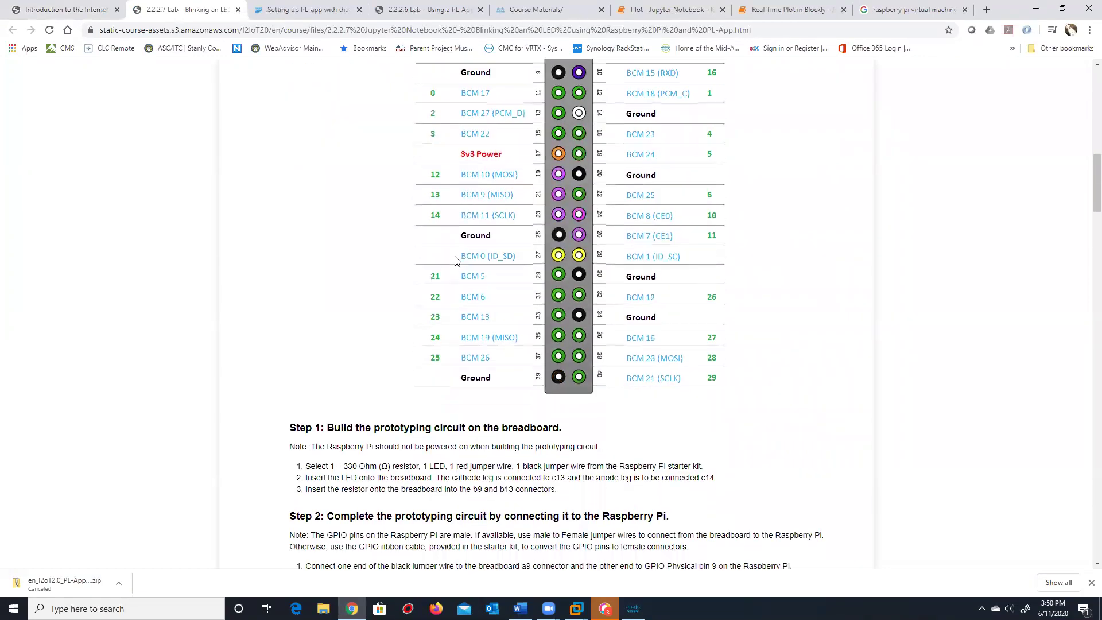
scroll(456, 261, down, 3)
scroll(456, 261, down, 4)
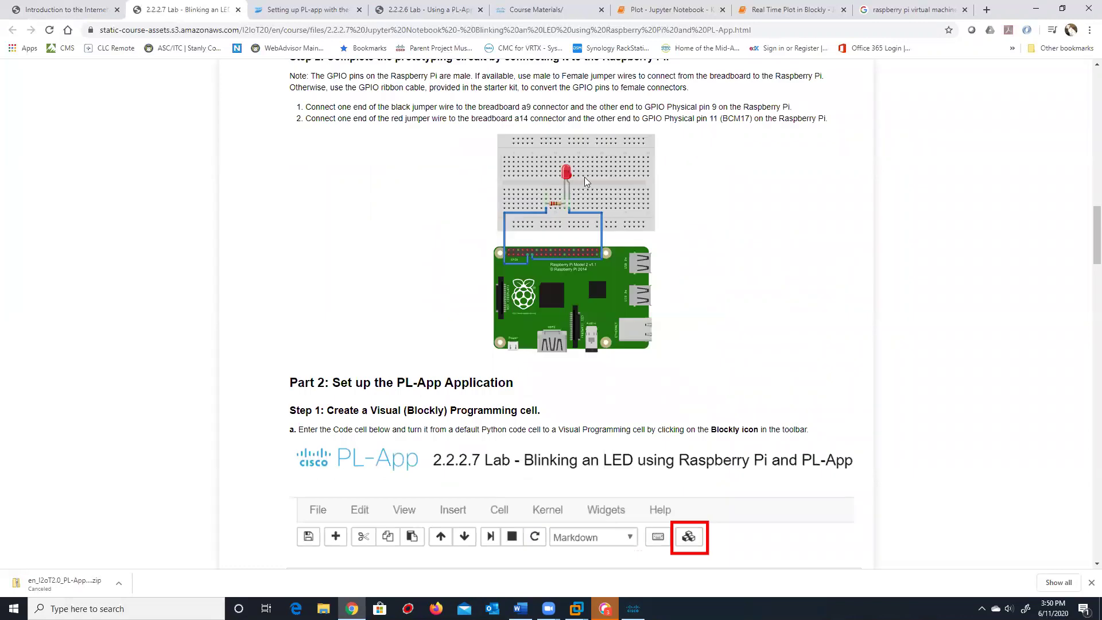
scroll(585, 181, down, 2)
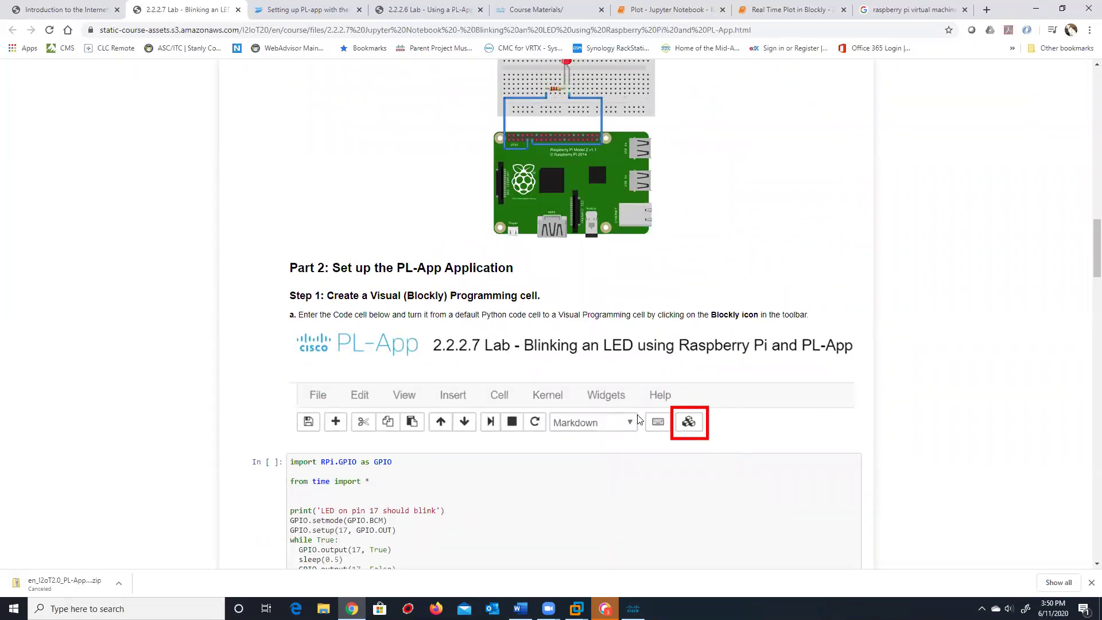
scroll(639, 419, up, 3)
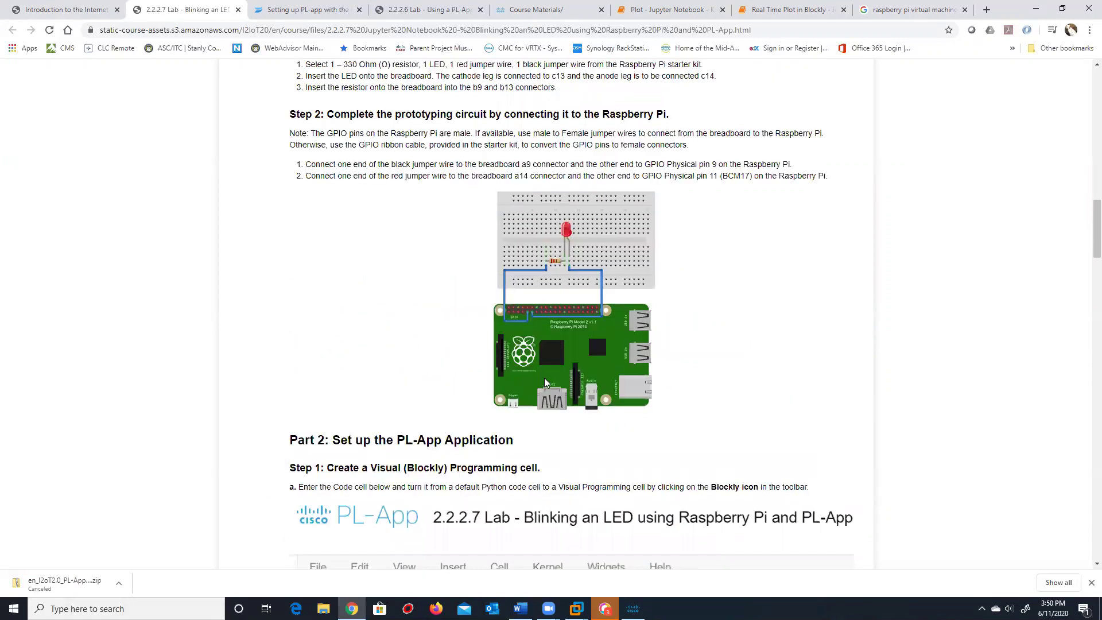
scroll(612, 377, up, 3)
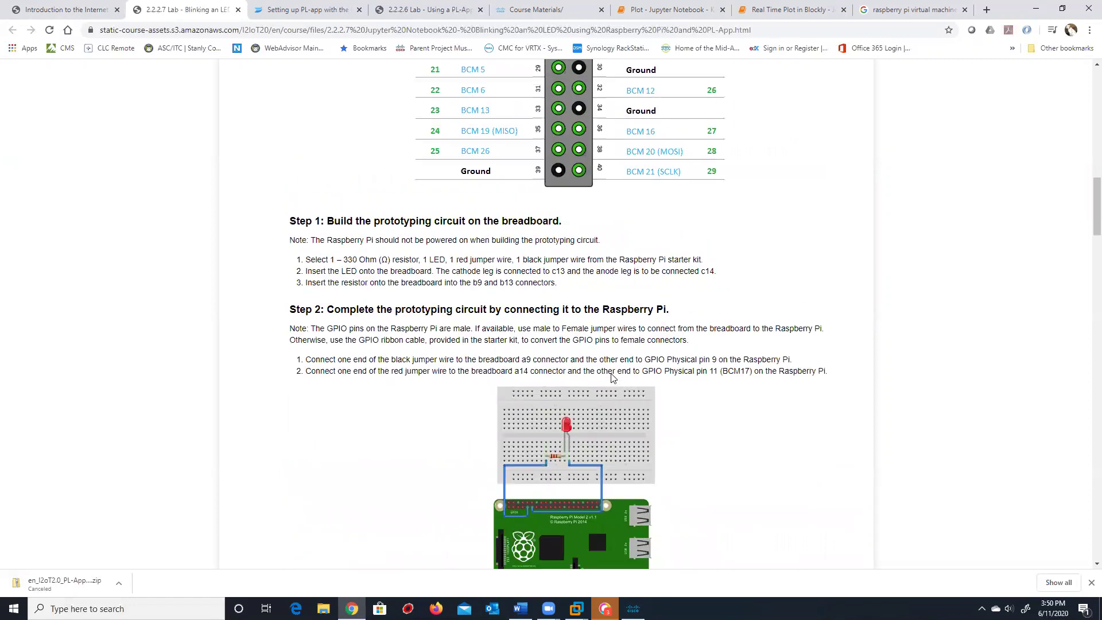
scroll(612, 377, up, 6)
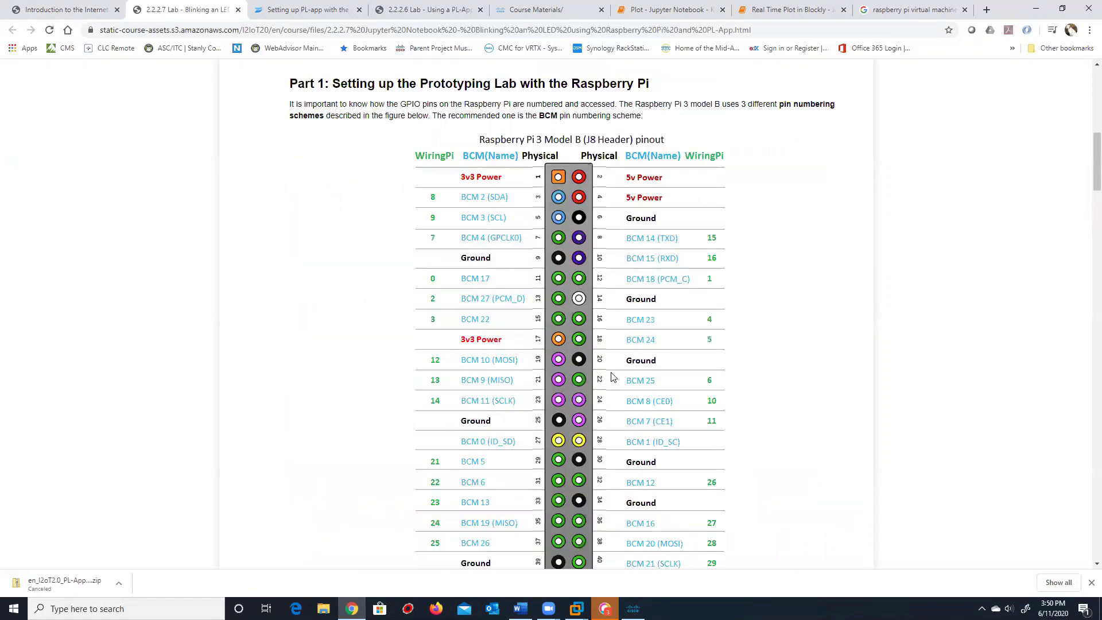
scroll(613, 377, up, 3)
scroll(612, 370, up, 3)
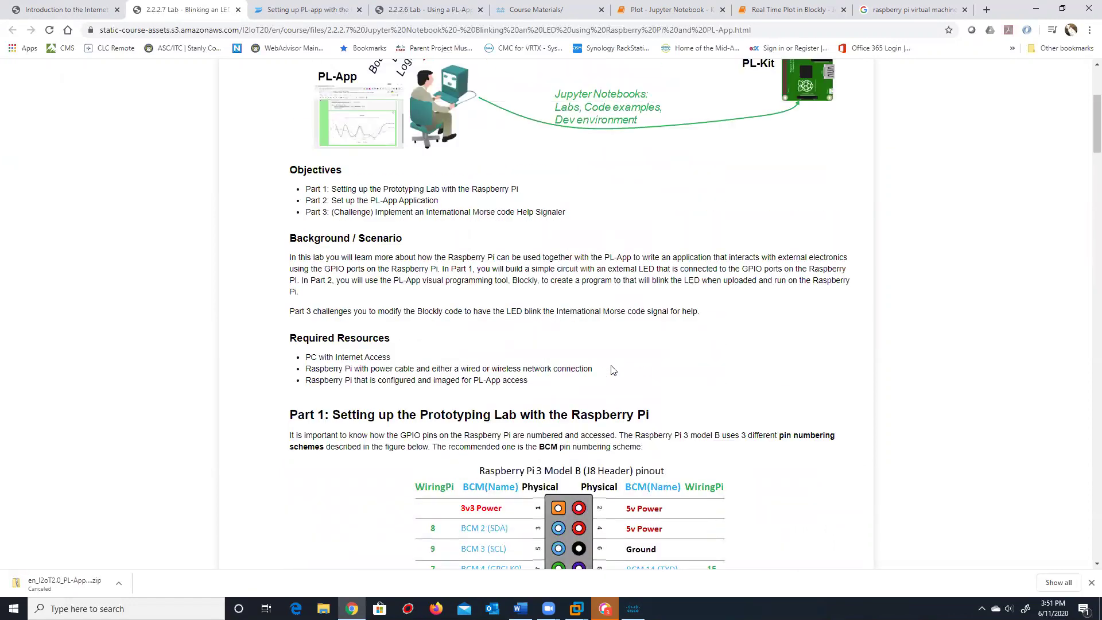
scroll(605, 366, down, 10)
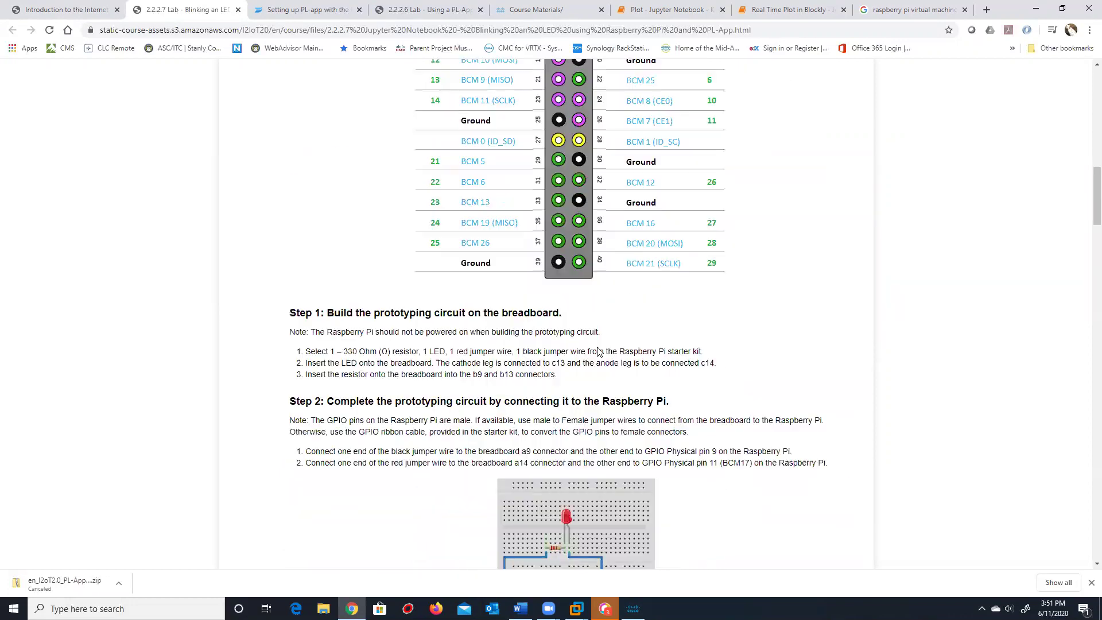
scroll(594, 350, down, 3)
scroll(590, 345, down, 11)
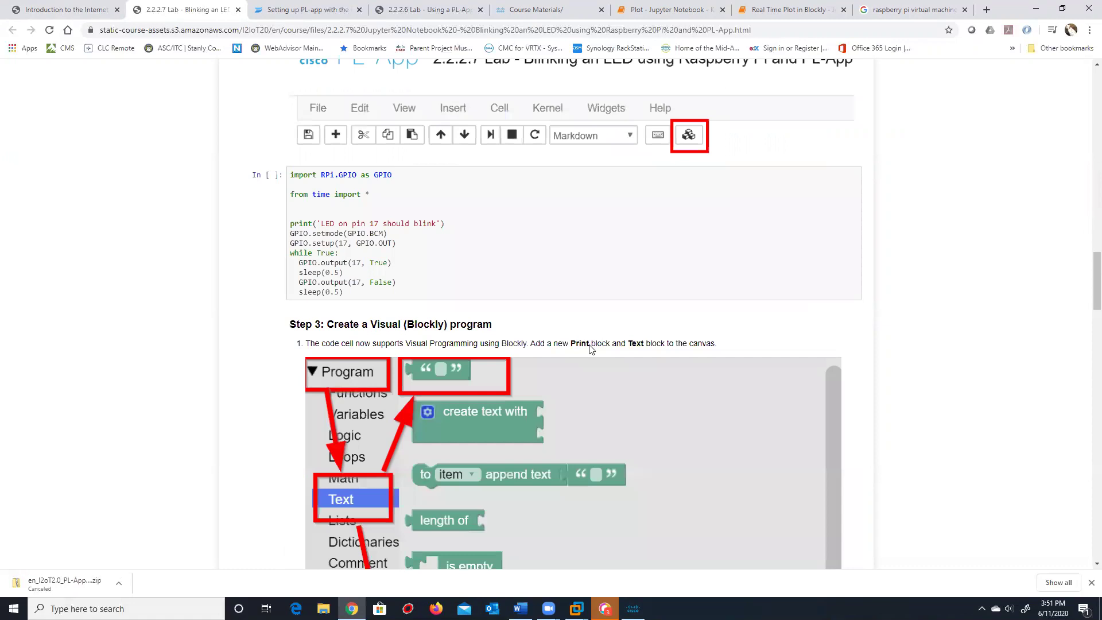
scroll(589, 346, down, 12)
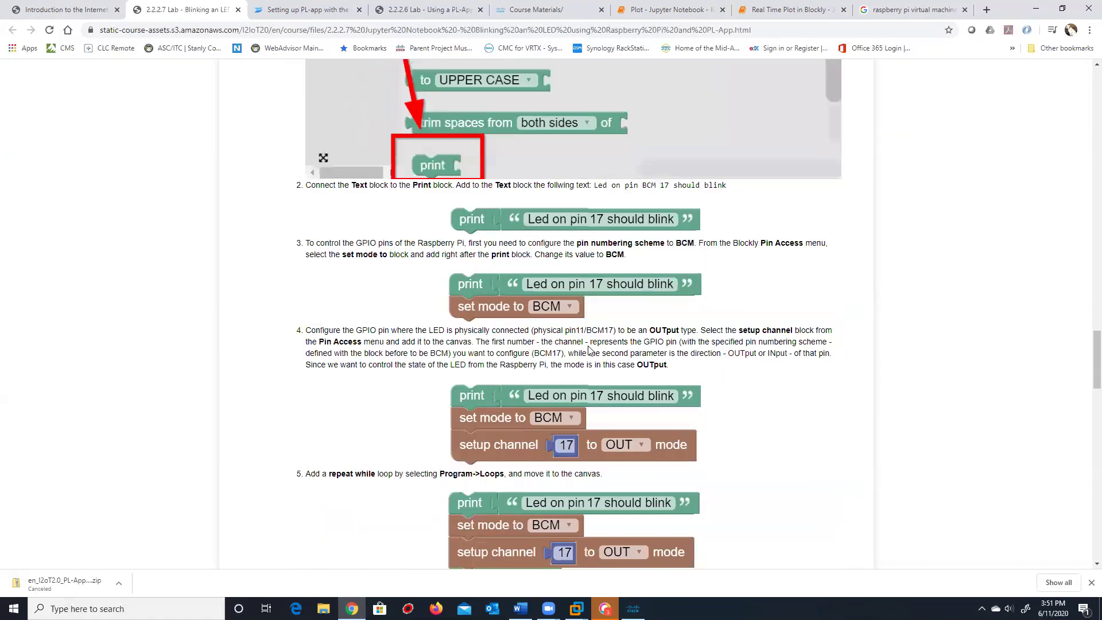
scroll(592, 347, down, 3)
scroll(594, 344, down, 9)
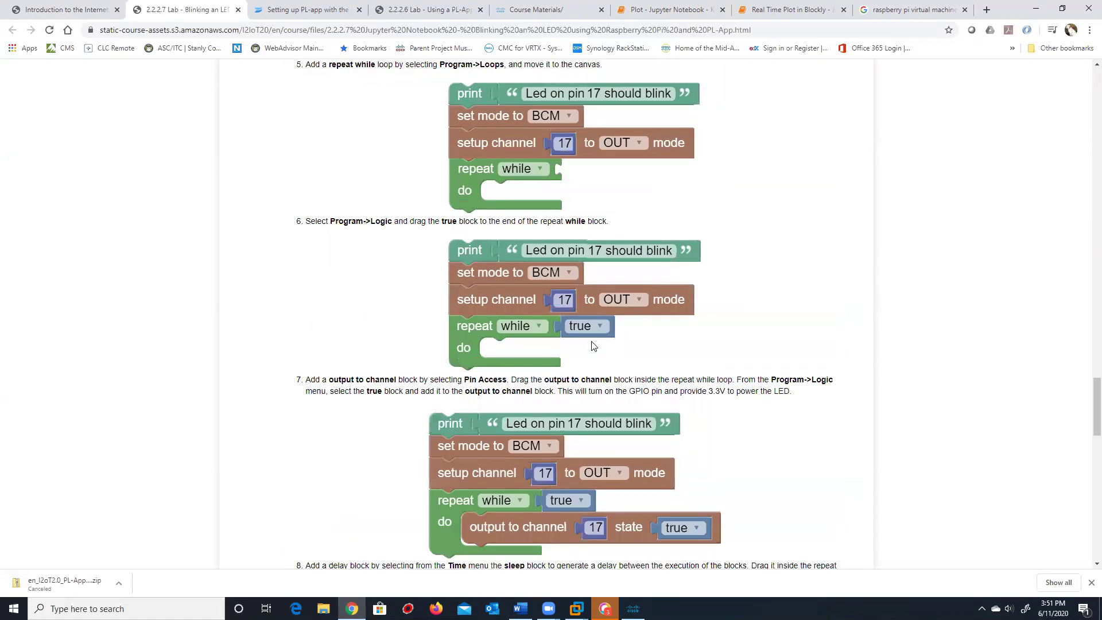
scroll(594, 349, down, 4)
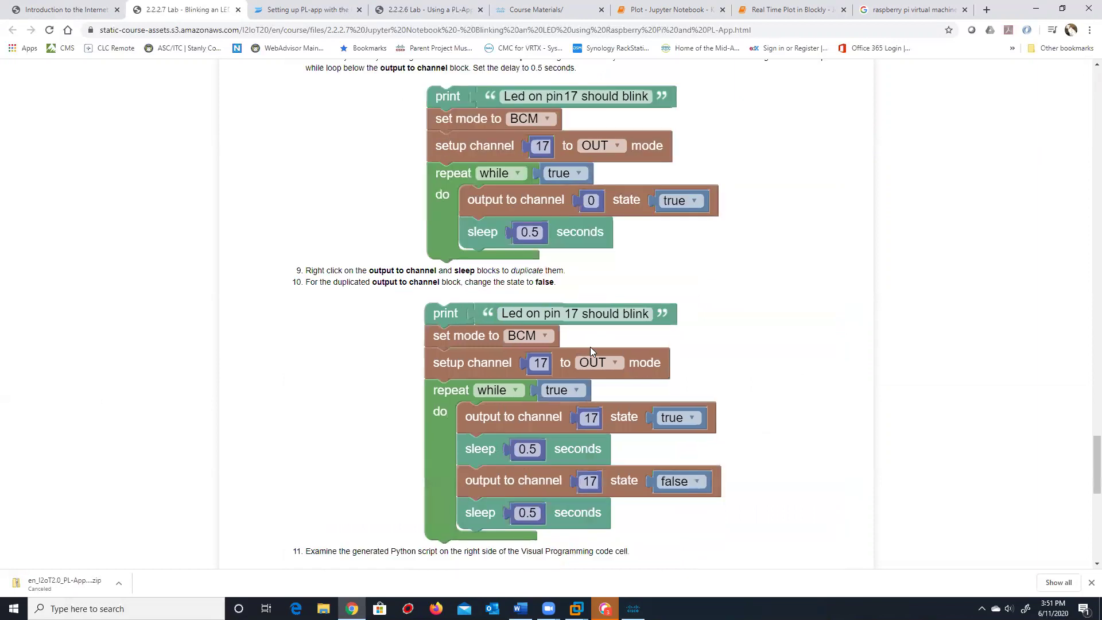
scroll(588, 351, down, 4)
scroll(588, 351, down, 6)
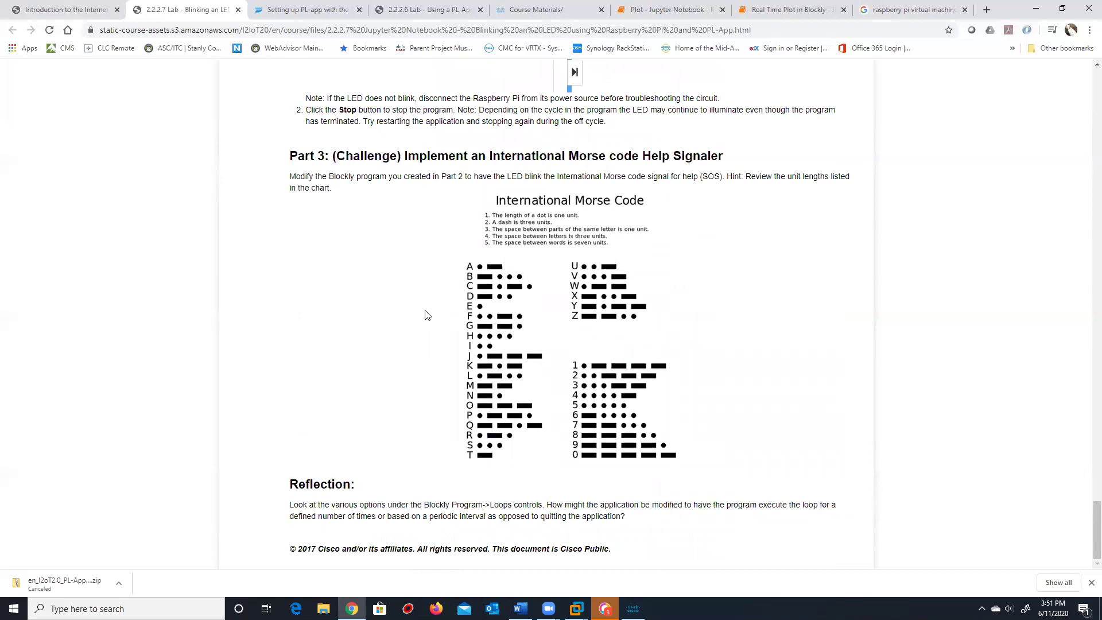
scroll(522, 311, up, 1)
scroll(525, 309, down, 1)
scroll(525, 307, up, 7)
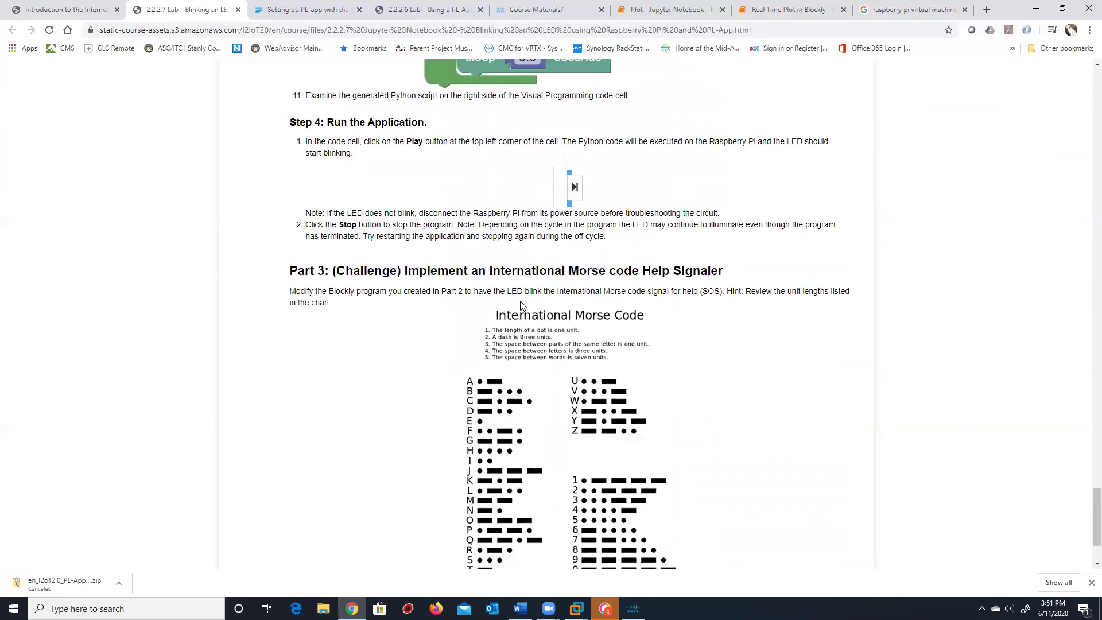
scroll(525, 304, up, 10)
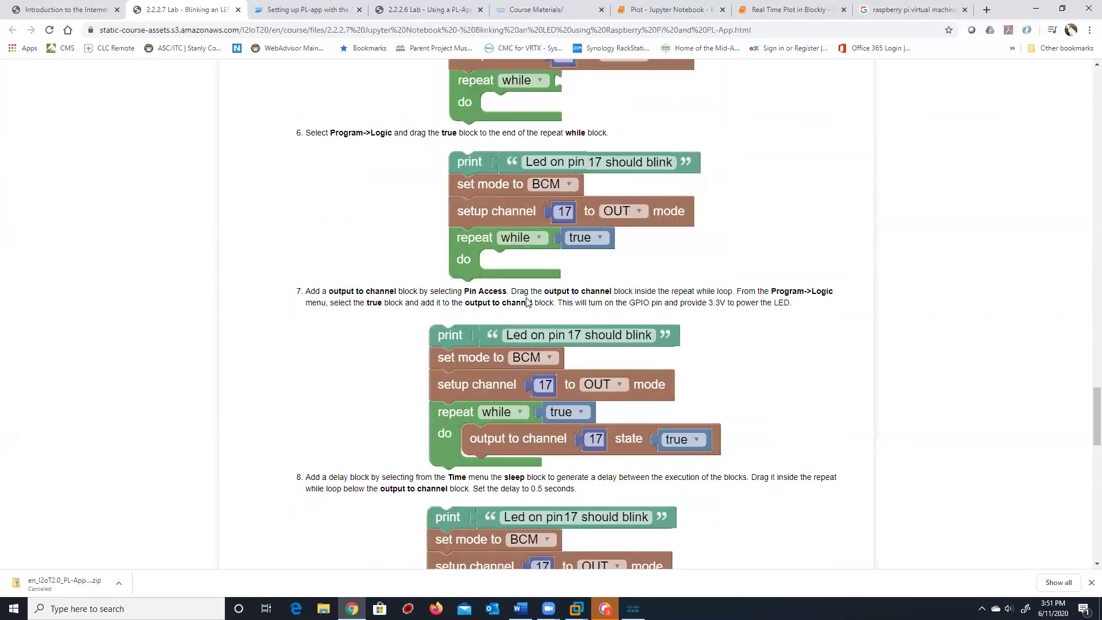
scroll(527, 290, up, 14)
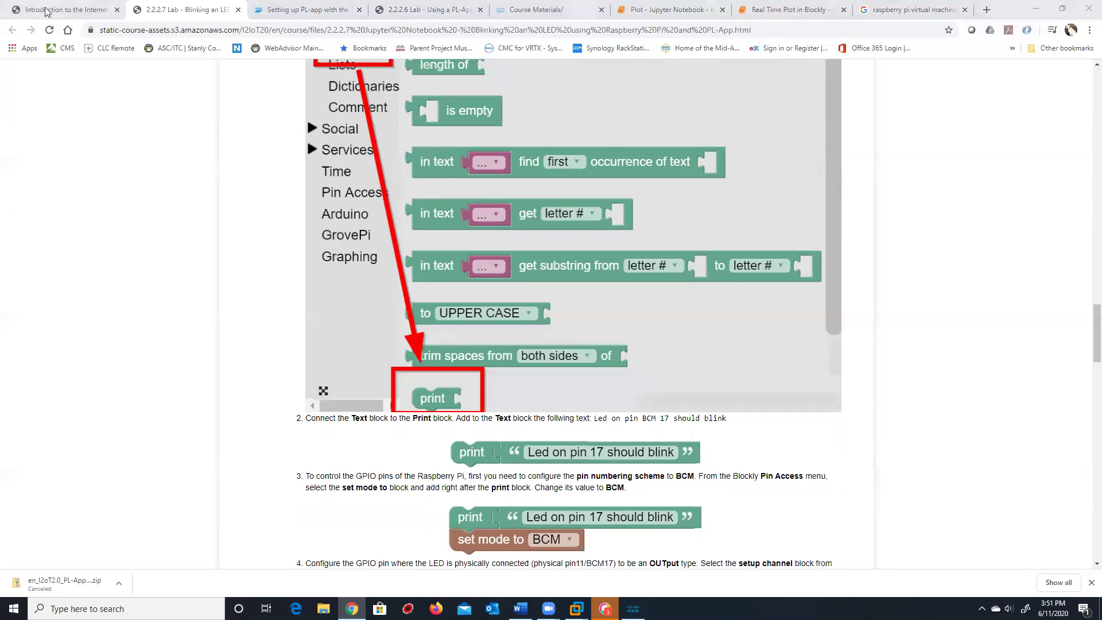
click(66, 8)
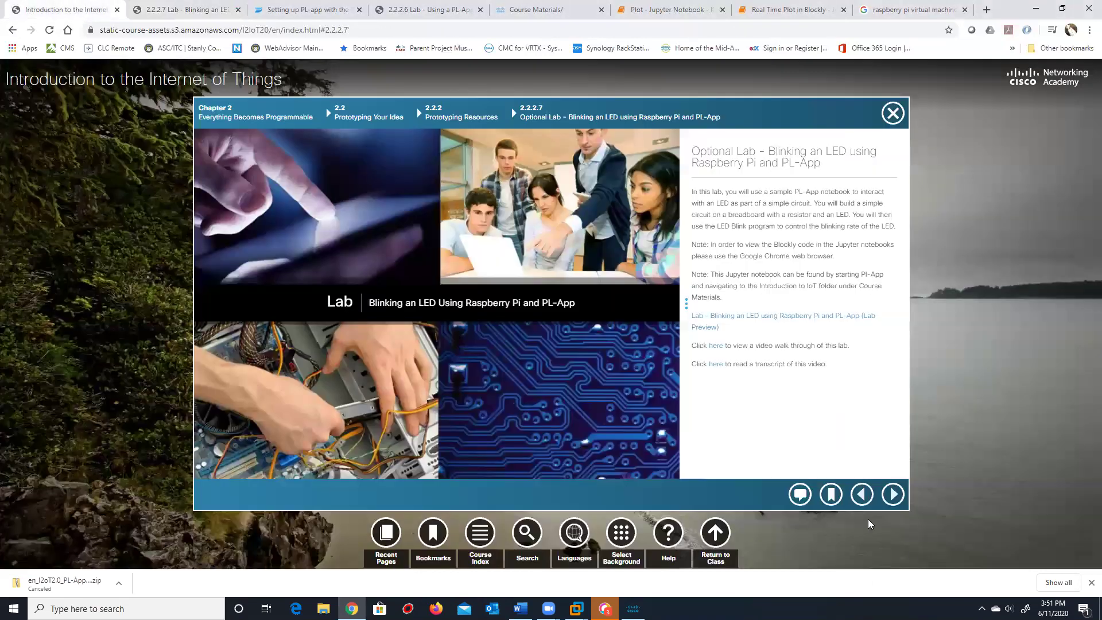
Advance to 2.2.2.8, skim the Introduction to Arduino lab PDF, then step back to the Blinking-LED page
click(890, 494)
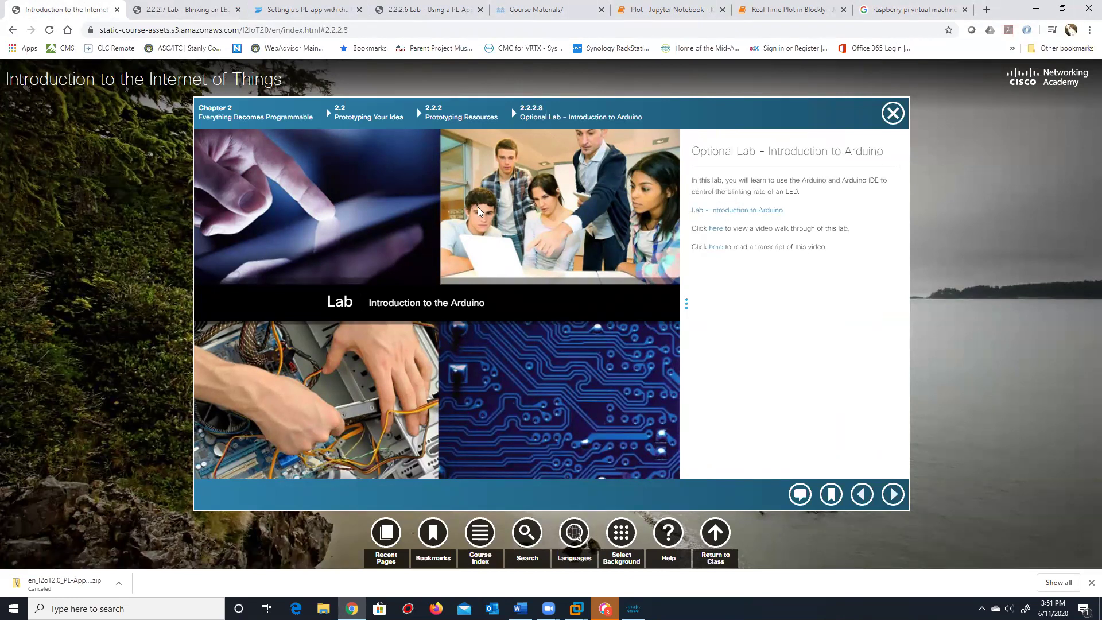
click(757, 212)
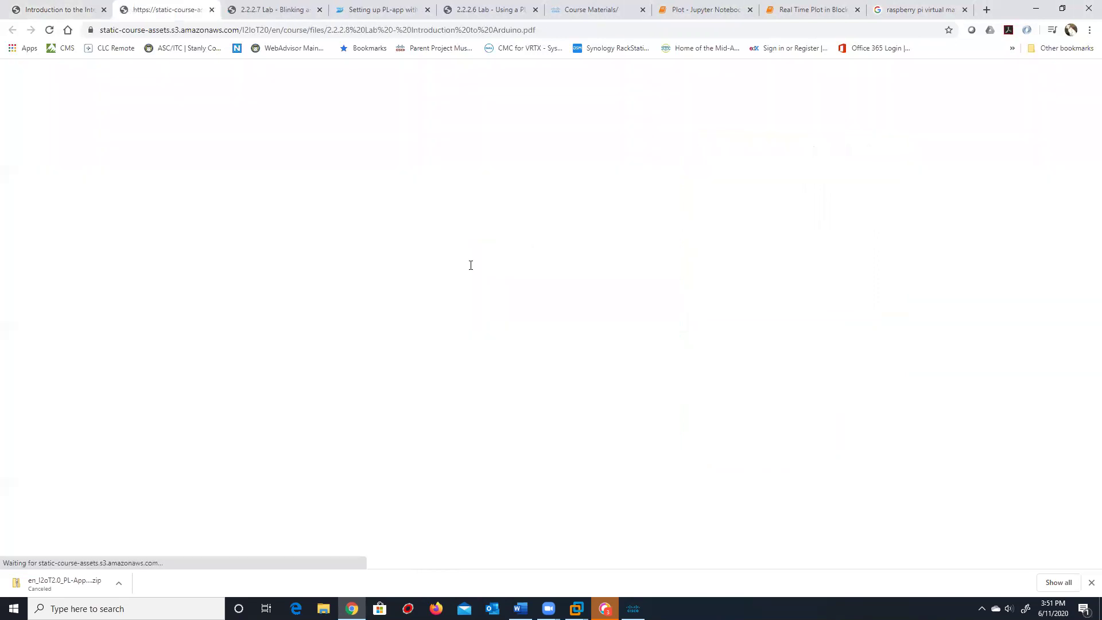
scroll(540, 252, down, 15)
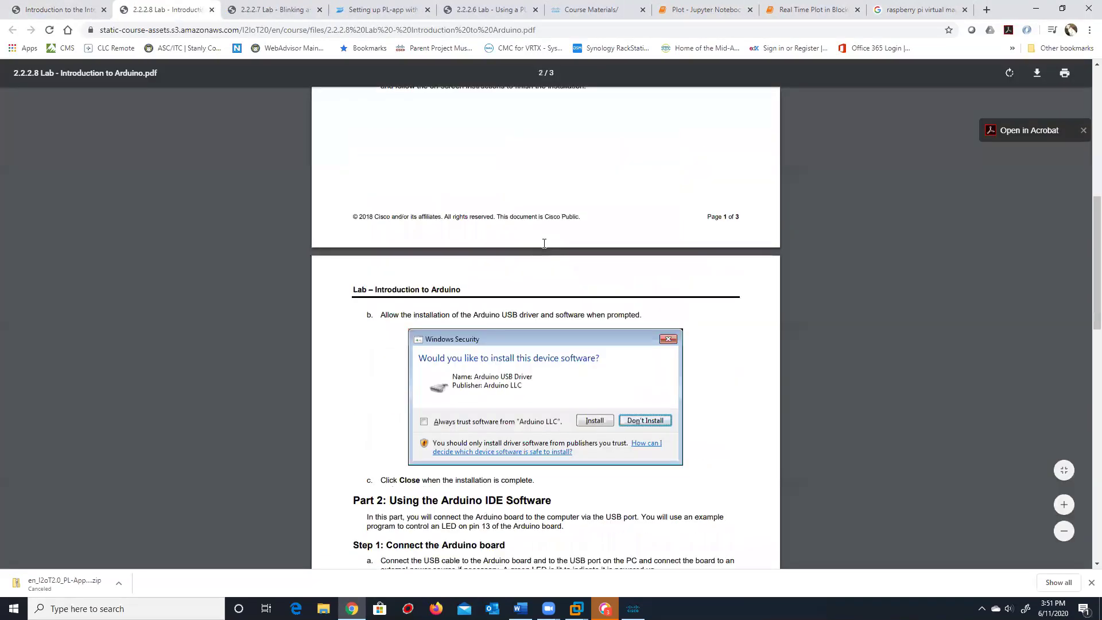
scroll(544, 242, down, 7)
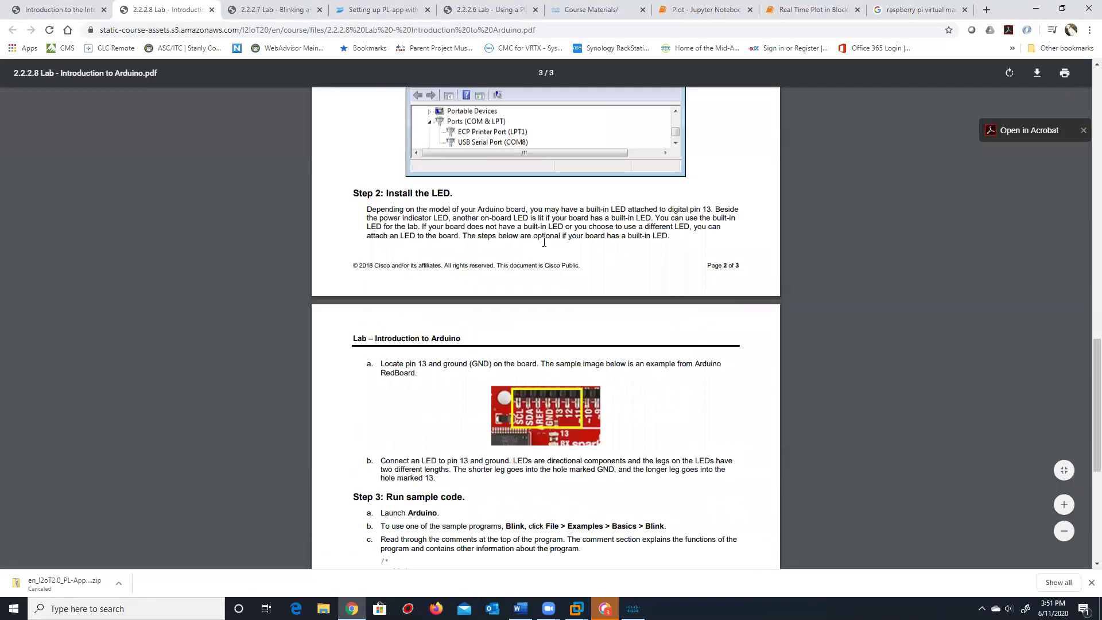
scroll(544, 241, up, 8)
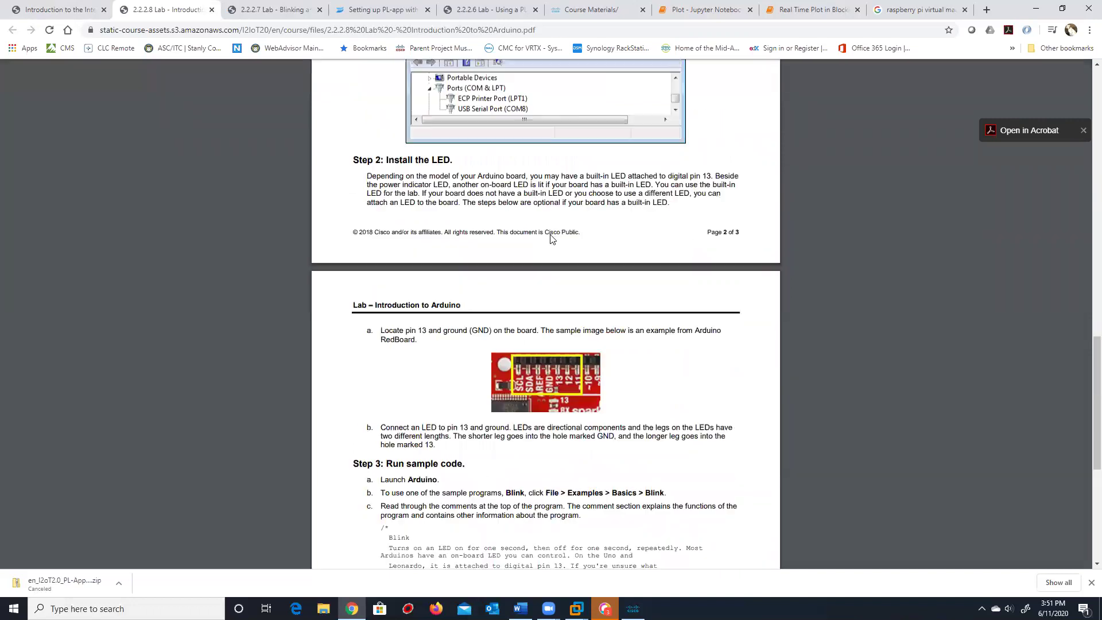
scroll(552, 238, up, 15)
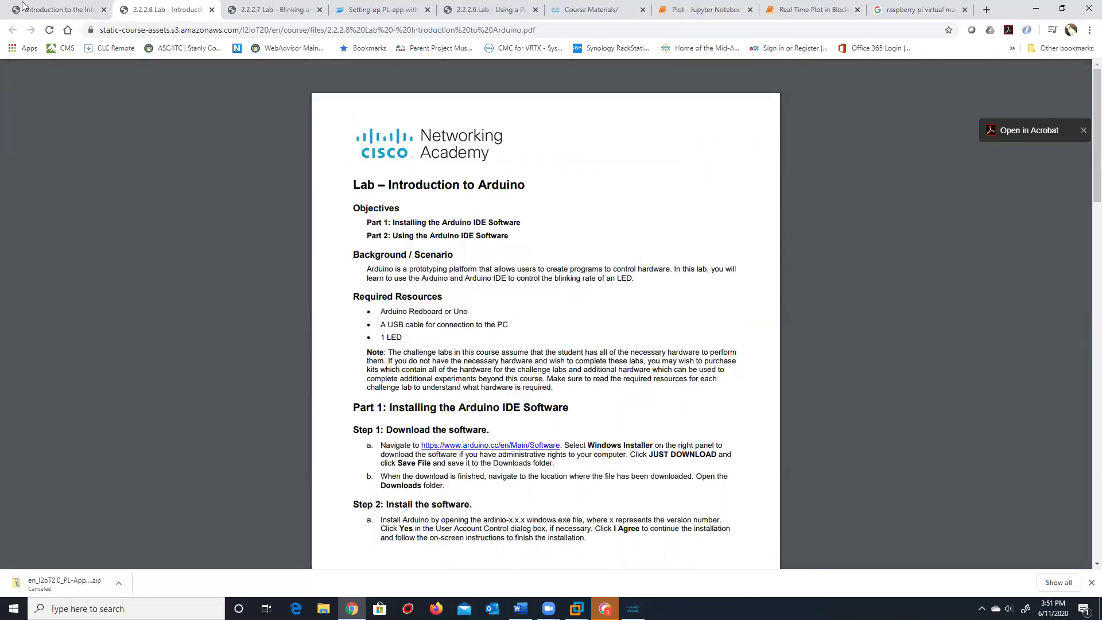
click(25, 8)
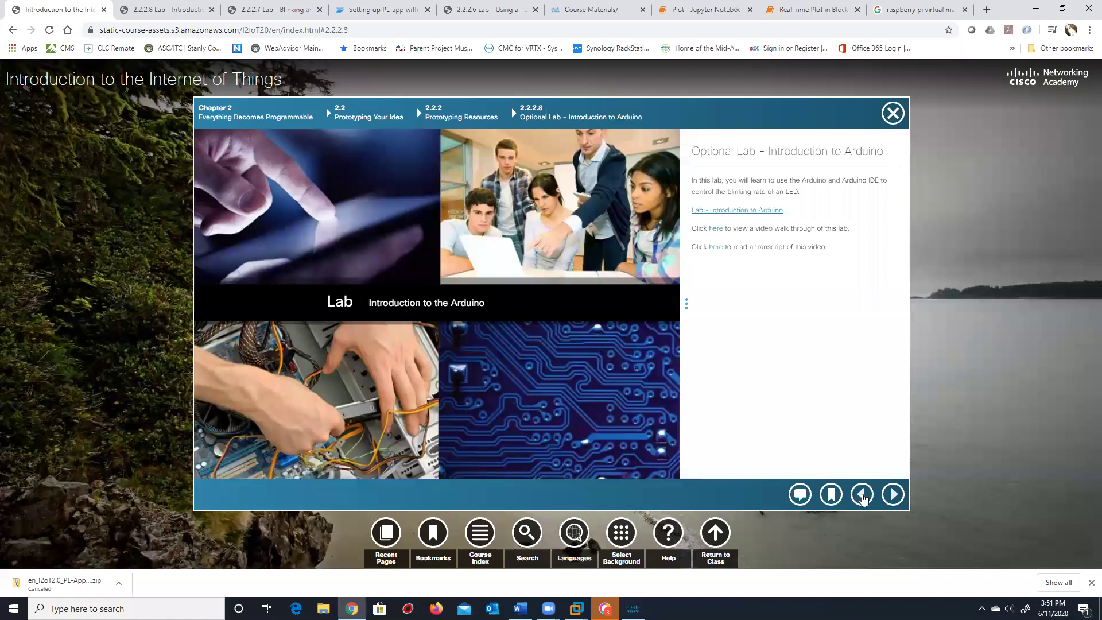
click(863, 496)
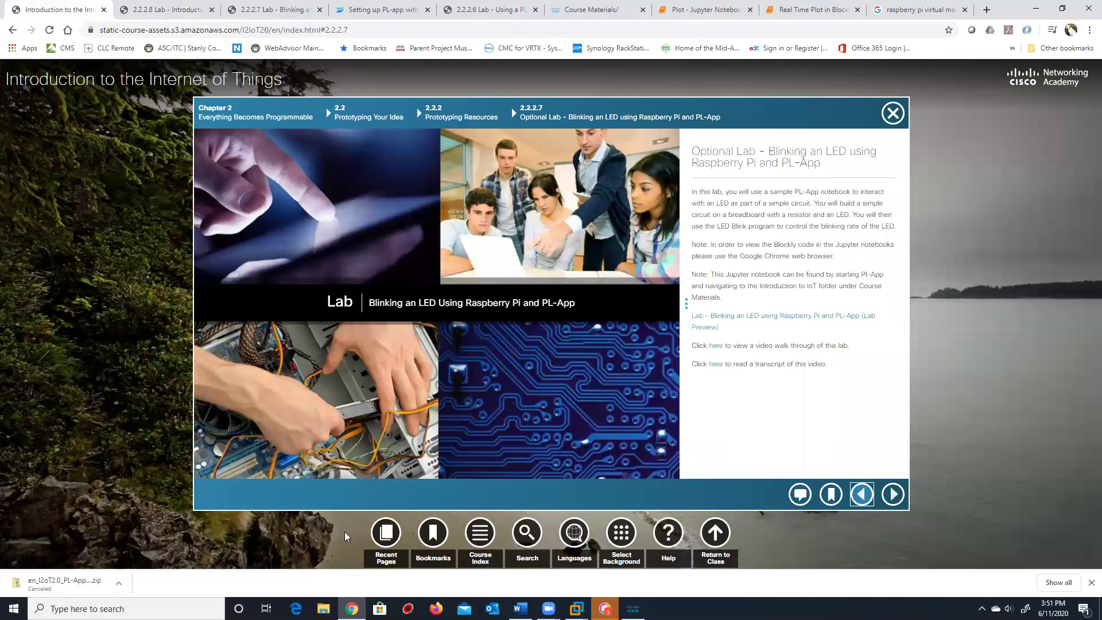
Browse the Course Index chapter list, then use Return to Class to reach the Summer 2020 home page
click(481, 533)
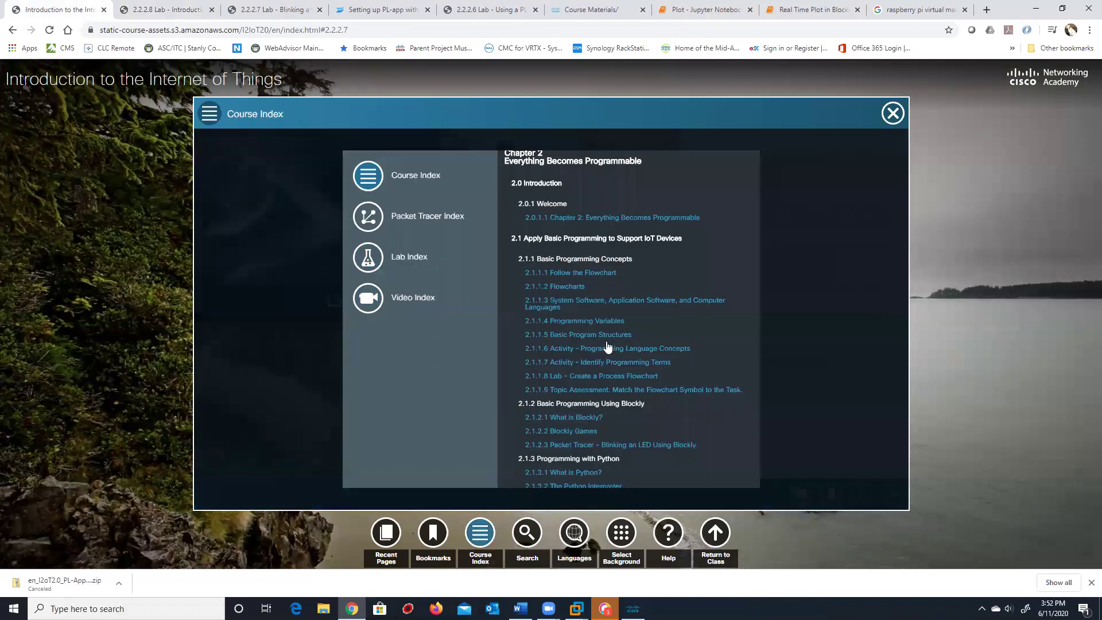
scroll(606, 335, down, 10)
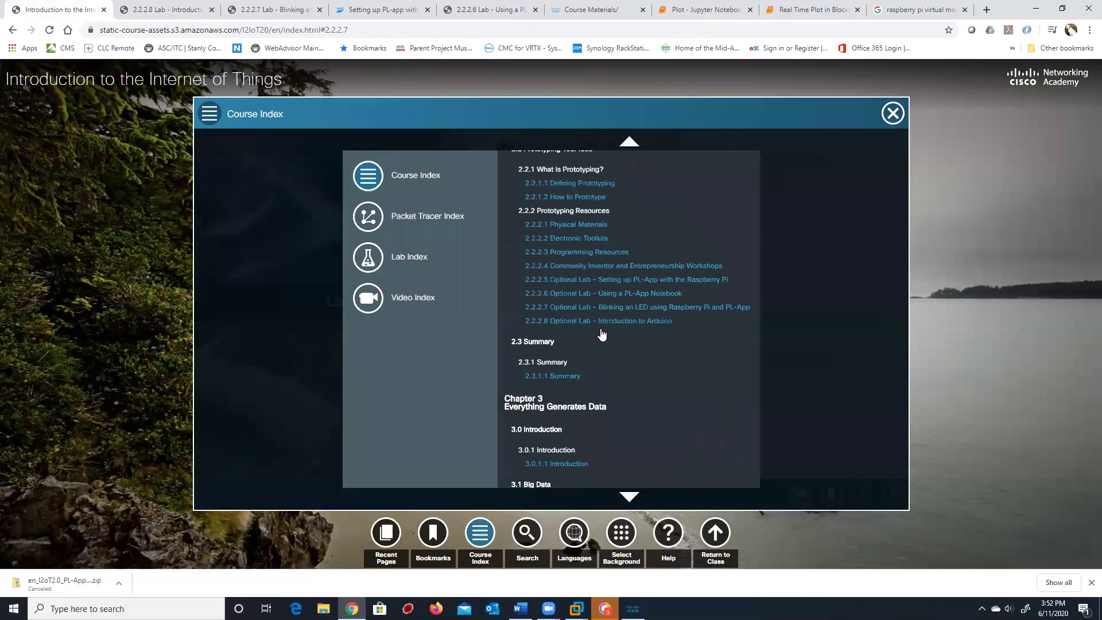
scroll(605, 336, up, 1)
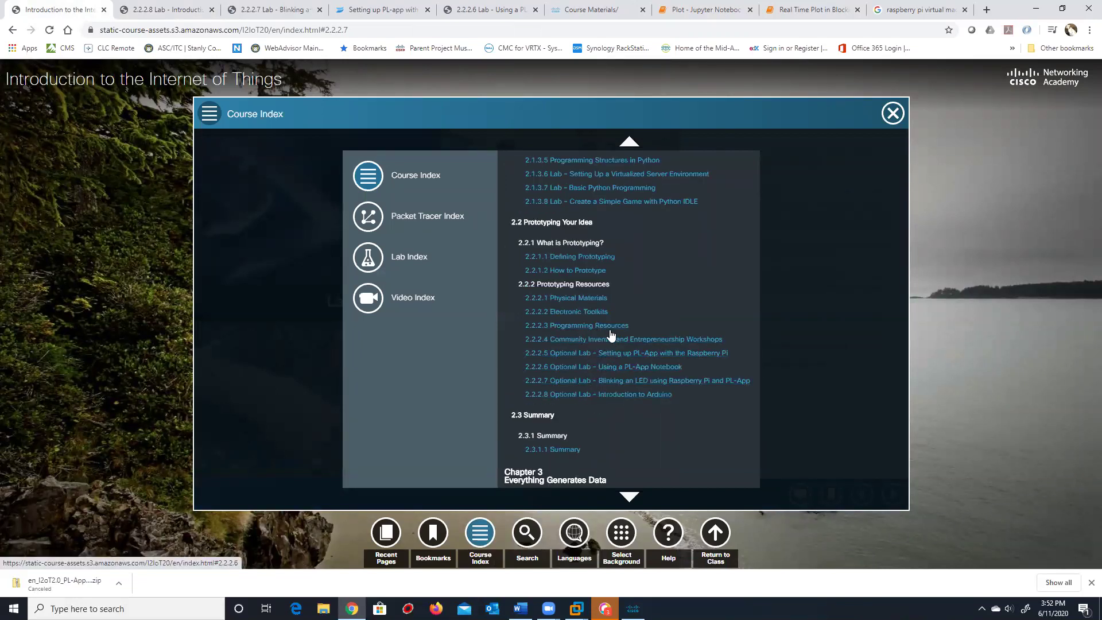
scroll(612, 351, down, 2)
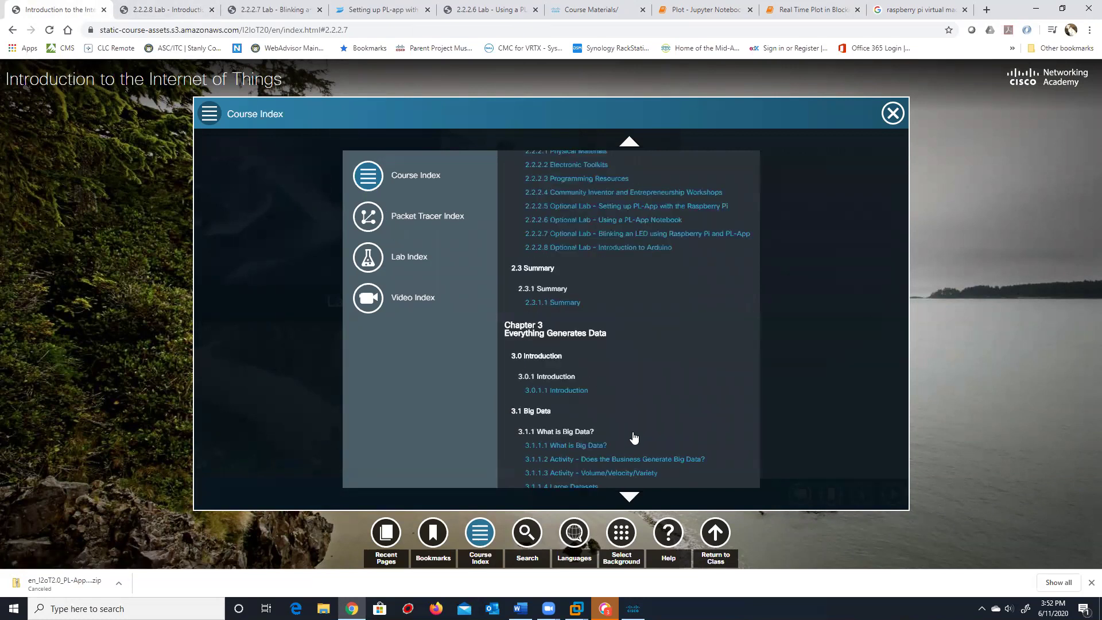
click(716, 545)
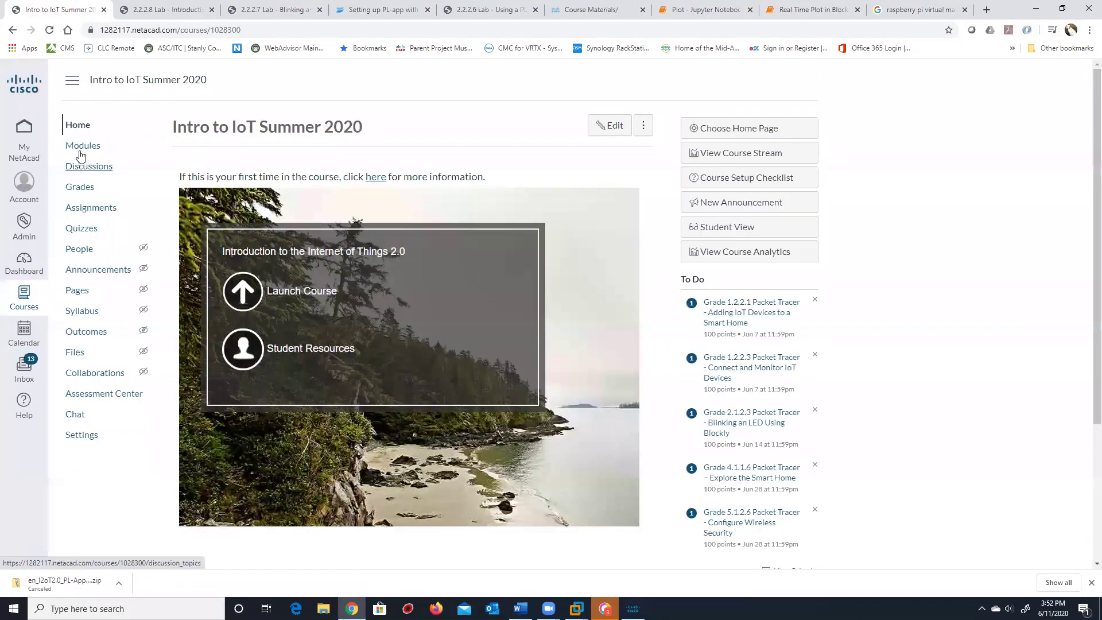
From the NetAcad home, launch the IoT Connecting Things Summer 2020 course and close the downloads bar
click(21, 148)
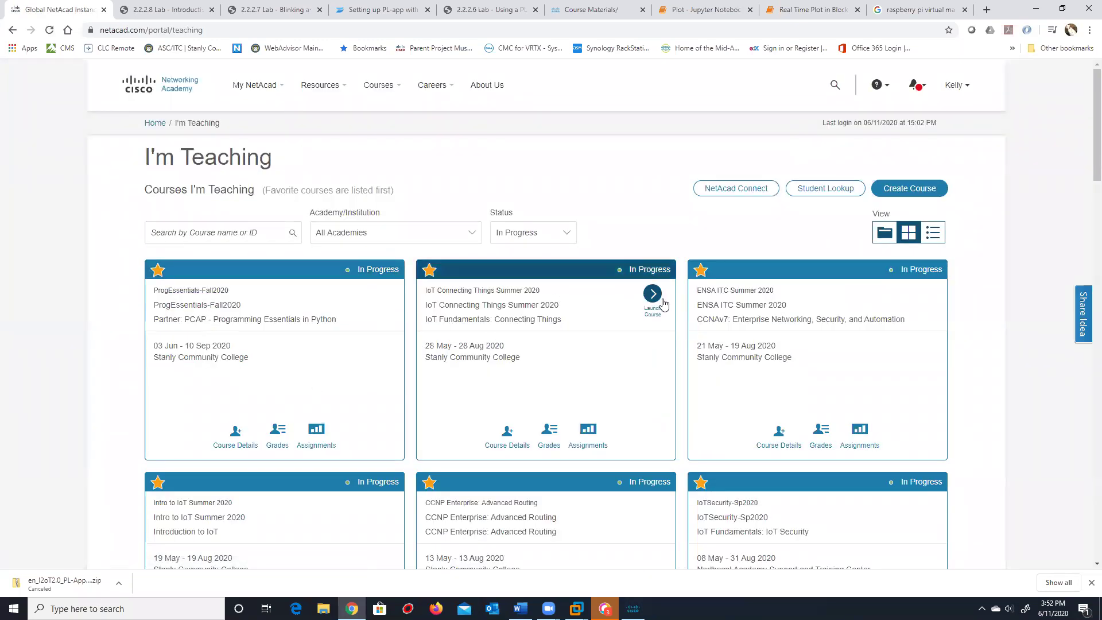
click(652, 294)
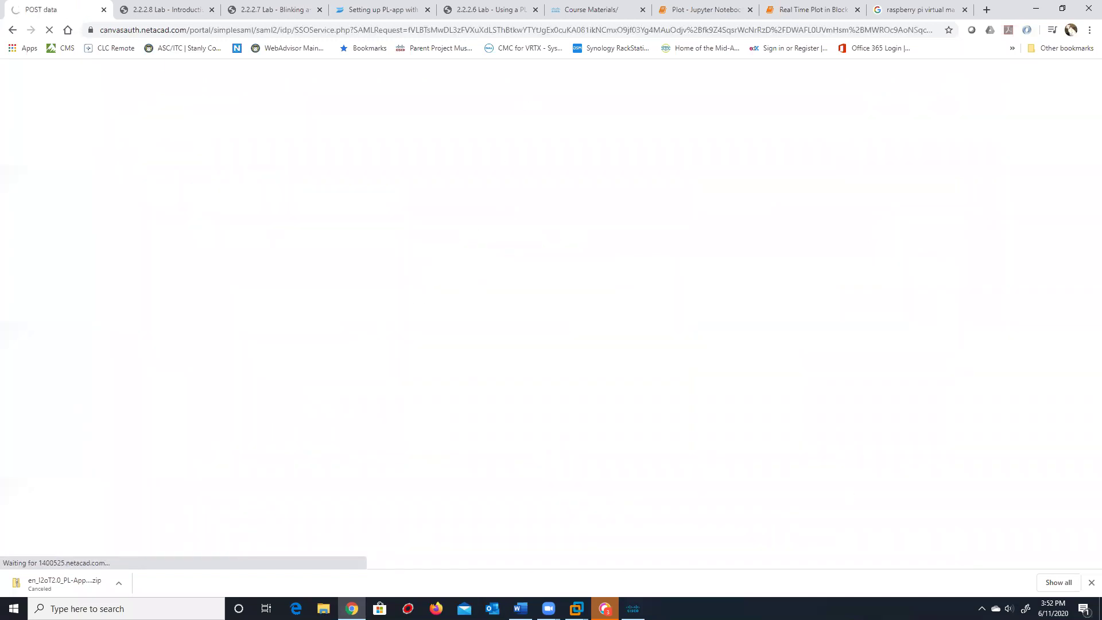
click(1091, 582)
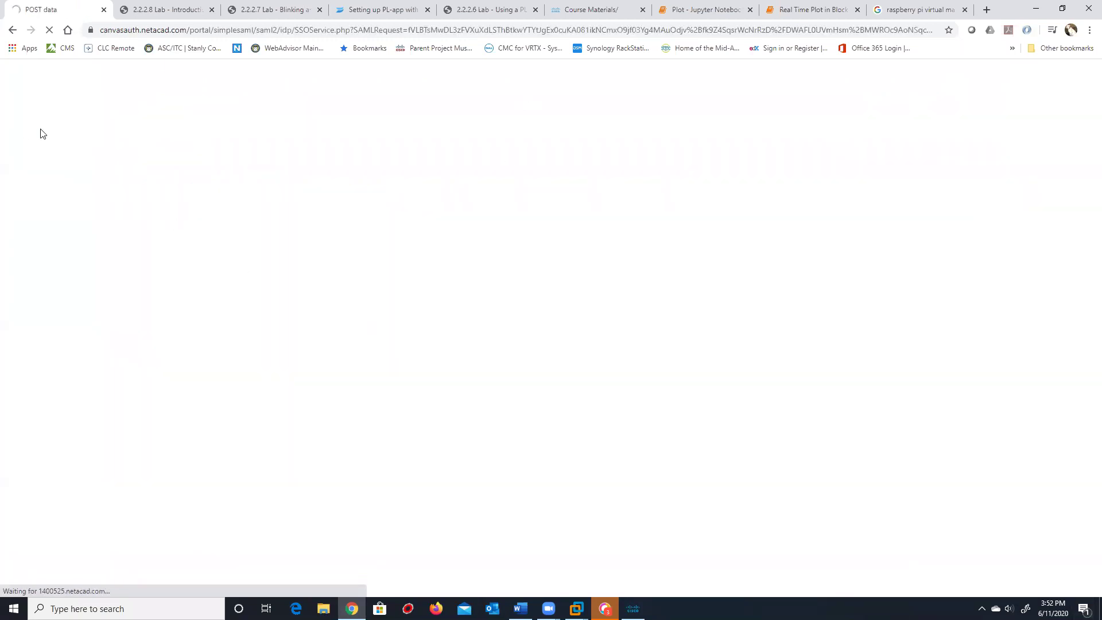